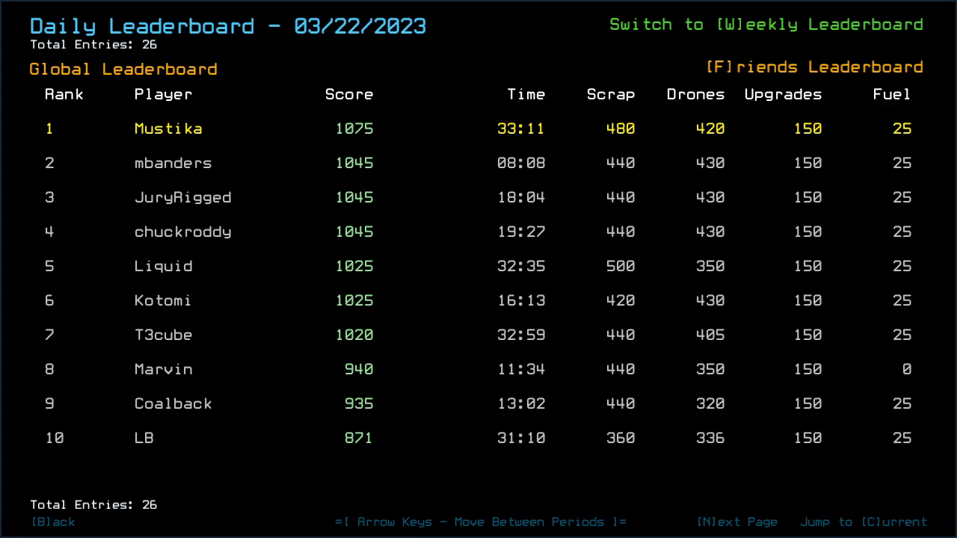
Page through the daily leaderboard, filter it to friends only, and back out.
key(Left)
key(Left)
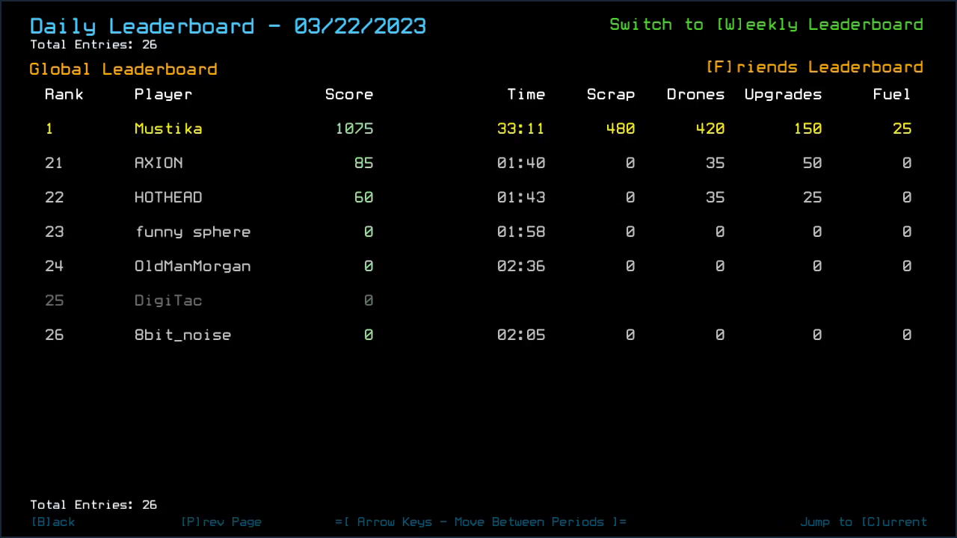
key(f)
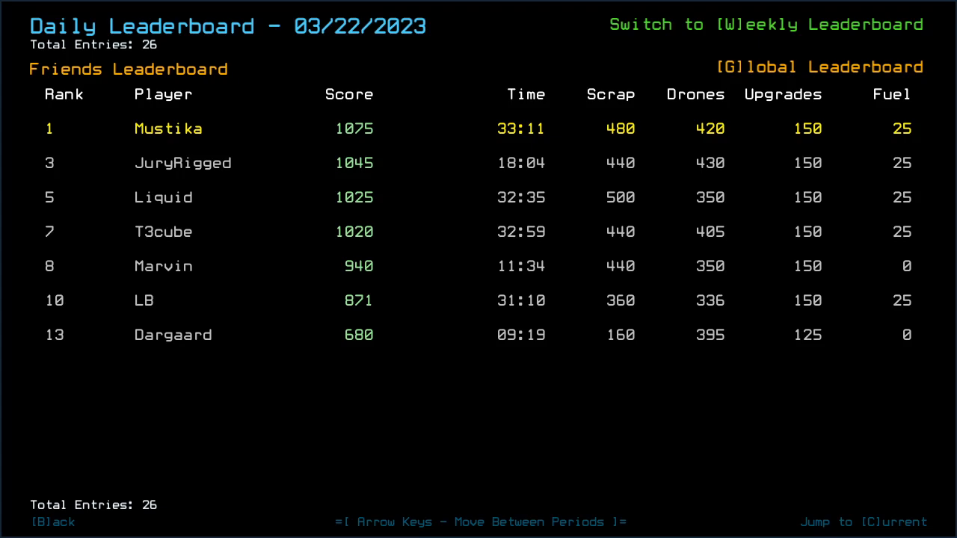
key(b)
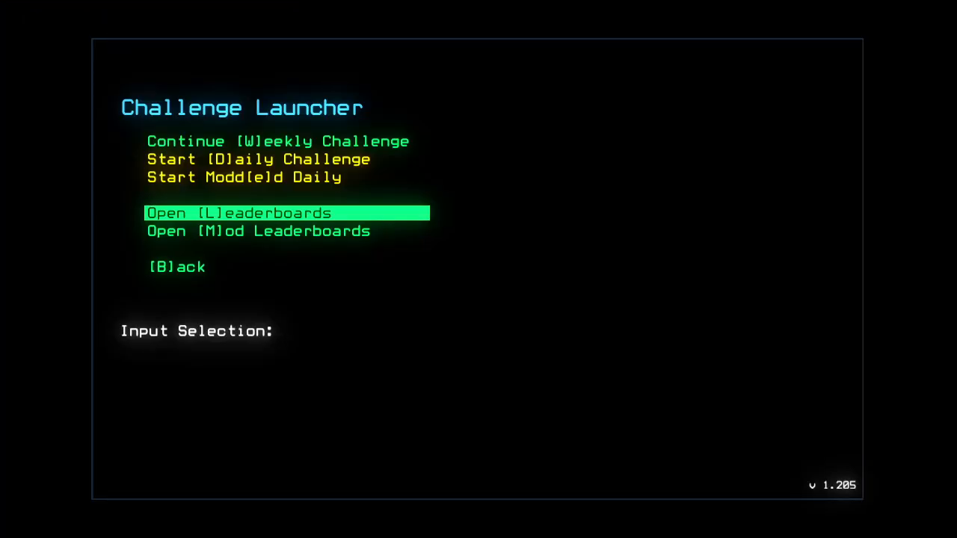
Browse the modded daily leaderboards, stepping back a day and forward to 03/22/2023.
key(m)
key(Left)
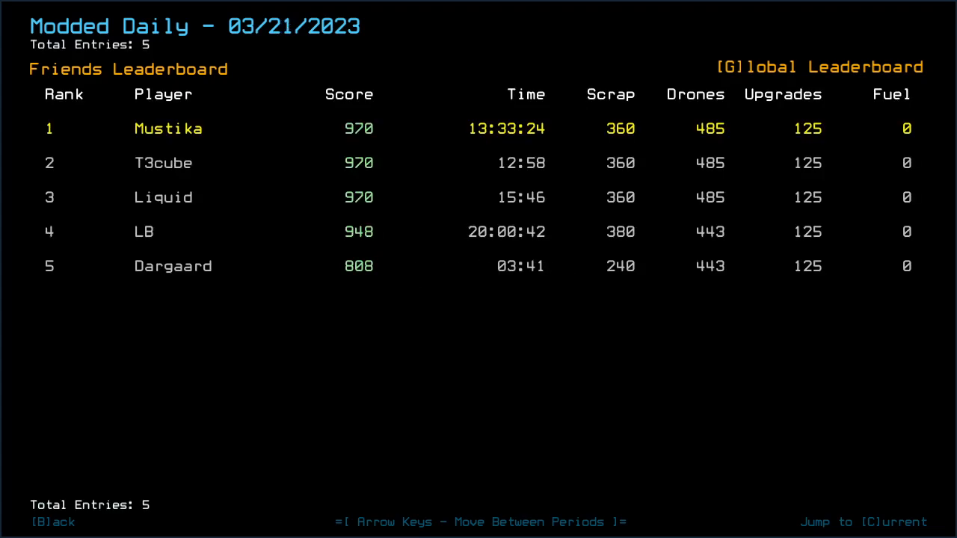
key(Right)
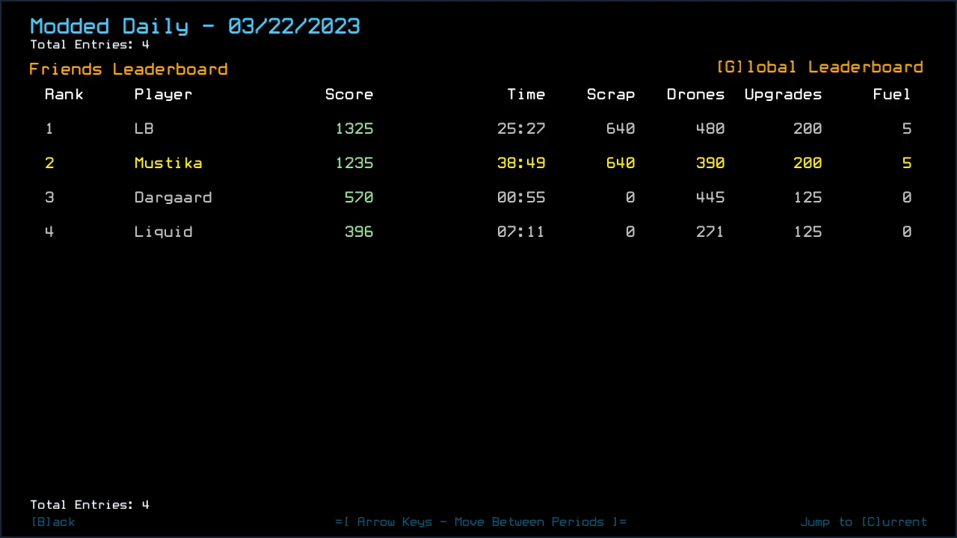
Leave the modded leaderboard, start the daily mission and run the alias command, dismissing its editor.
key(b)
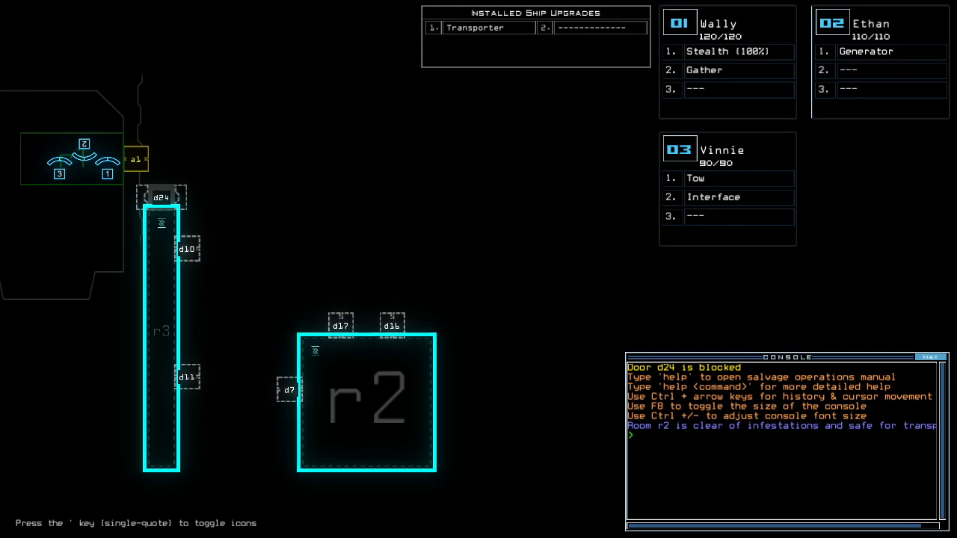
text(alias)
key(Return)
key(Escape)
text(set)
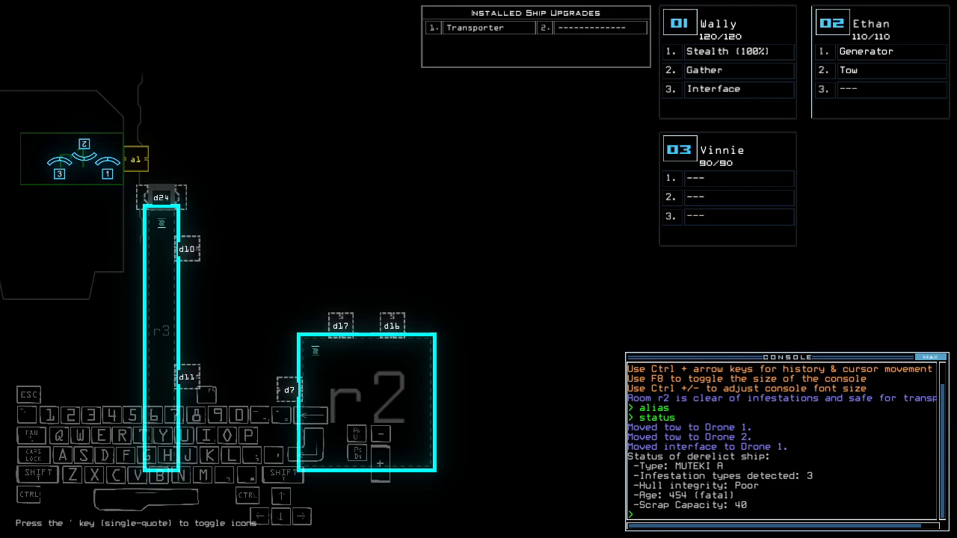
Drive drone 1 forward from its camera, return to the map and power up the generator.
key(1)
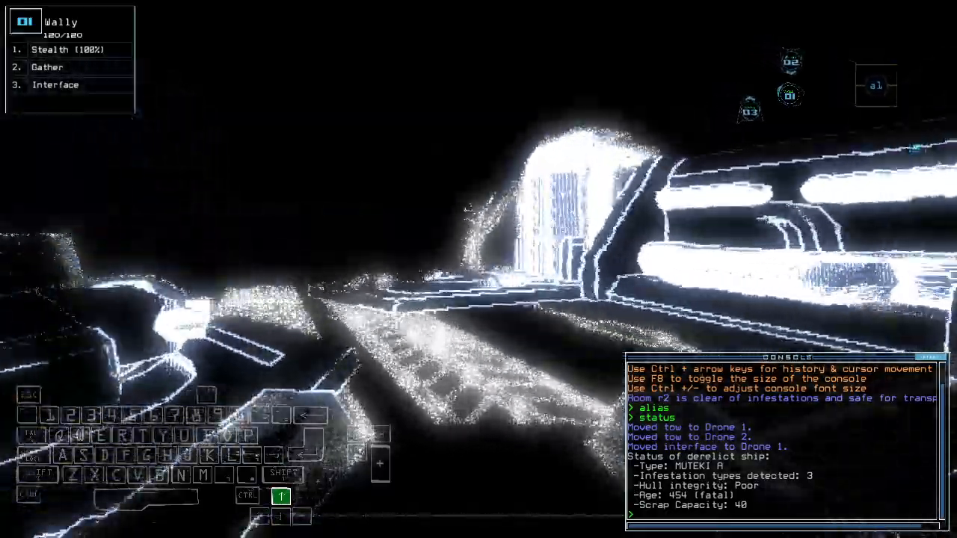
key(Up)
key(Up)
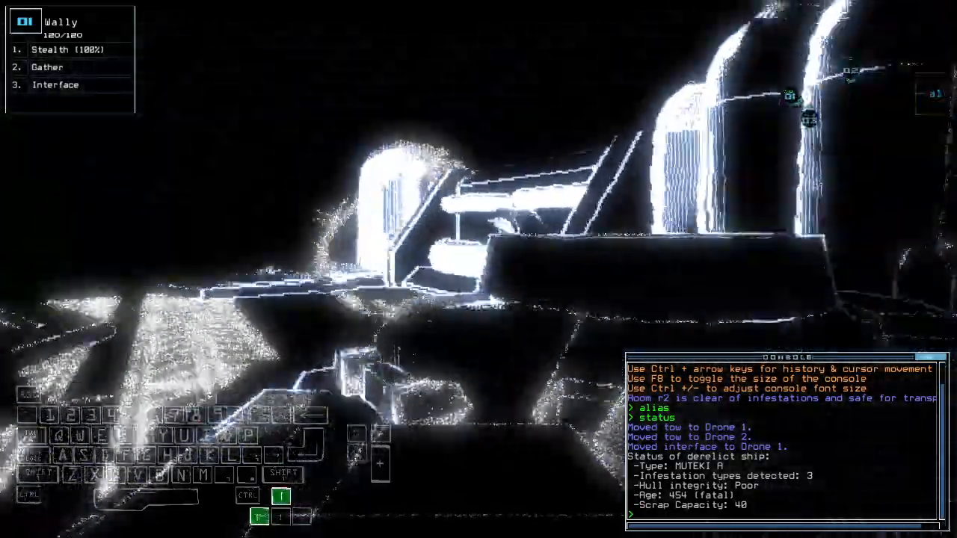
key(Up)
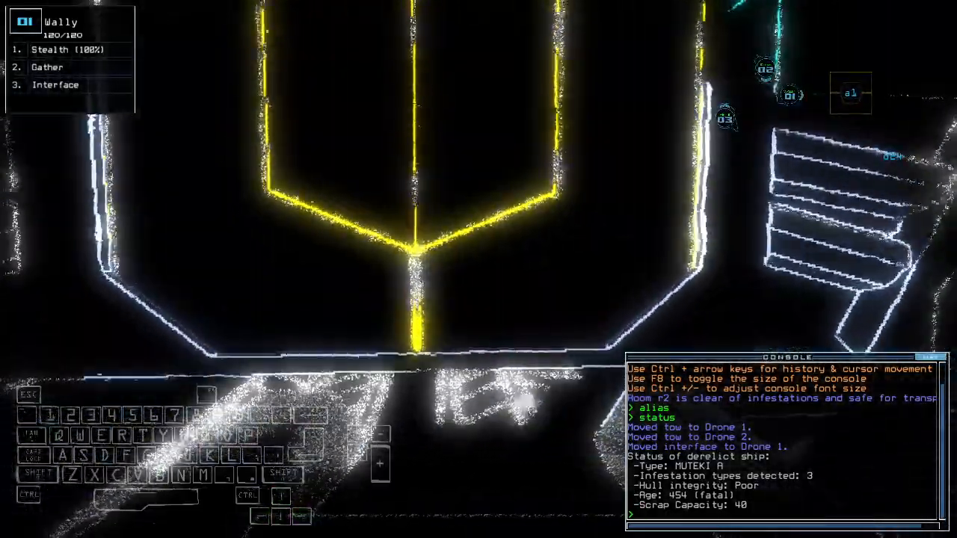
key(1)
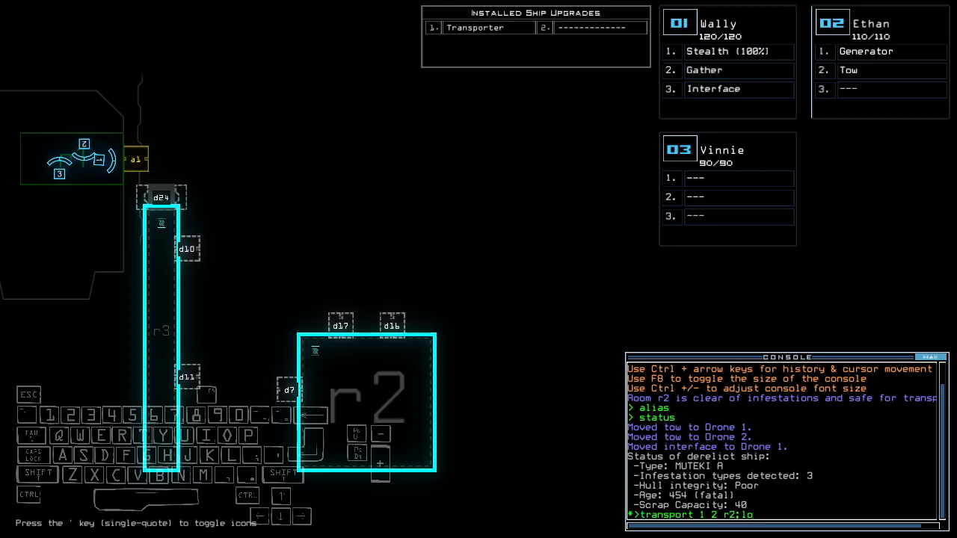
text(21g)
key(Return)
Steer drone 1 through the room and activate the ship interface.
key(Up)
key(Right)
key(Up)
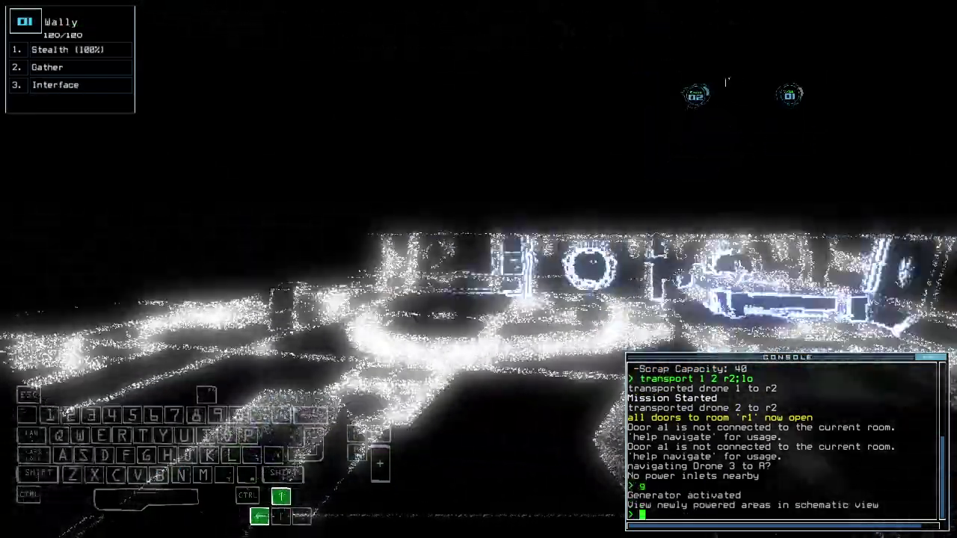
key(Left)
key(Up)
key(Left)
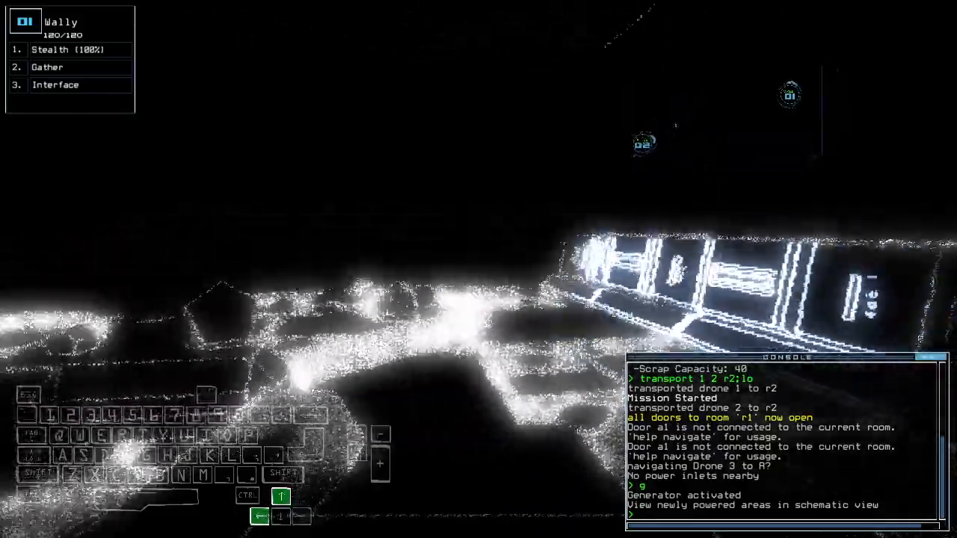
key(Up)
key(Left)
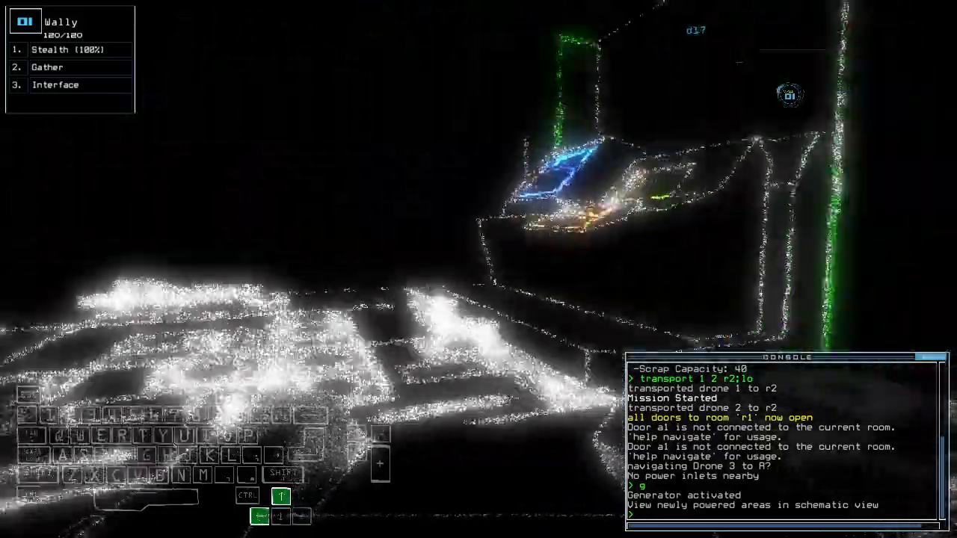
text(rv)
key(Return)
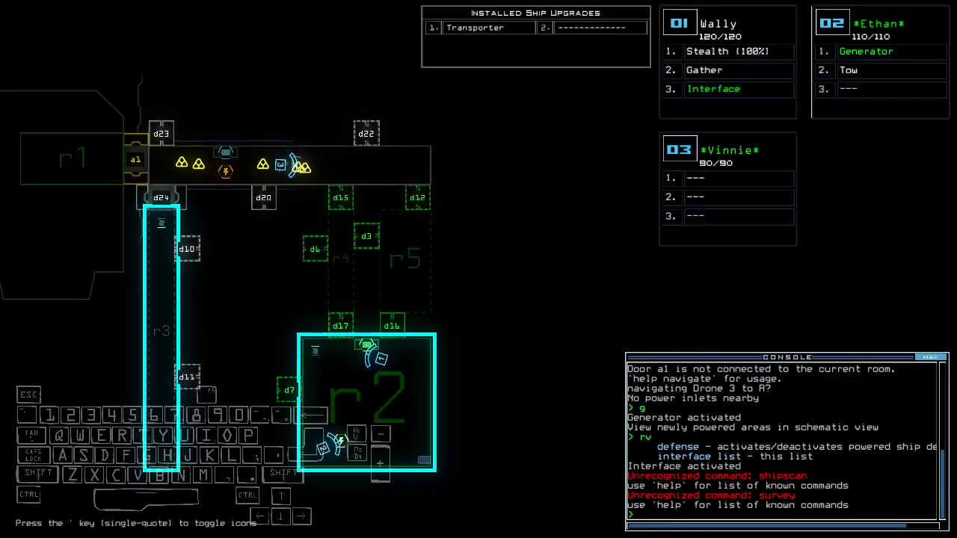
Check twice for powered defense turrets, then turn drone 1 around and disable the interface.
key(Tab)
text(df)
key(Return)
text(df)
key(Return)
key(Up)
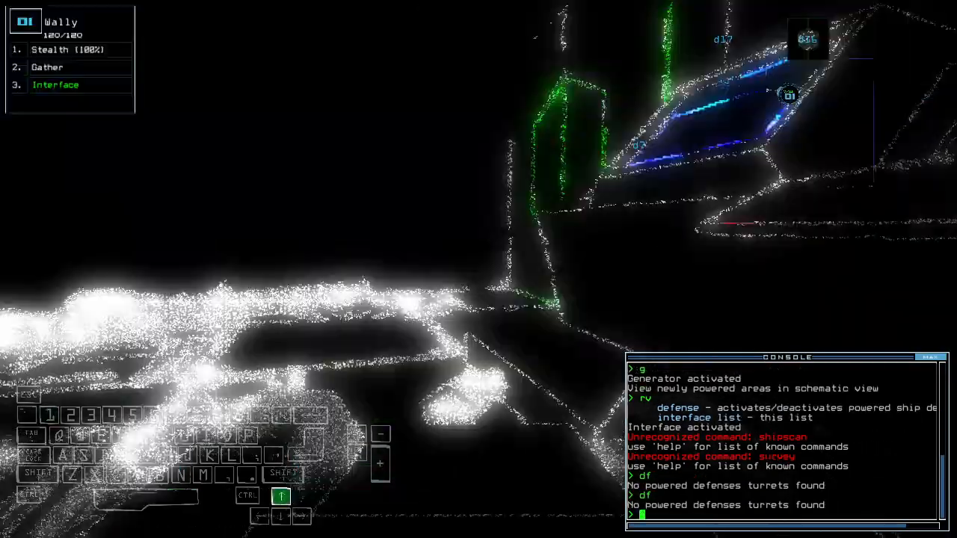
key(Up)
key(Left)
key(Tab)
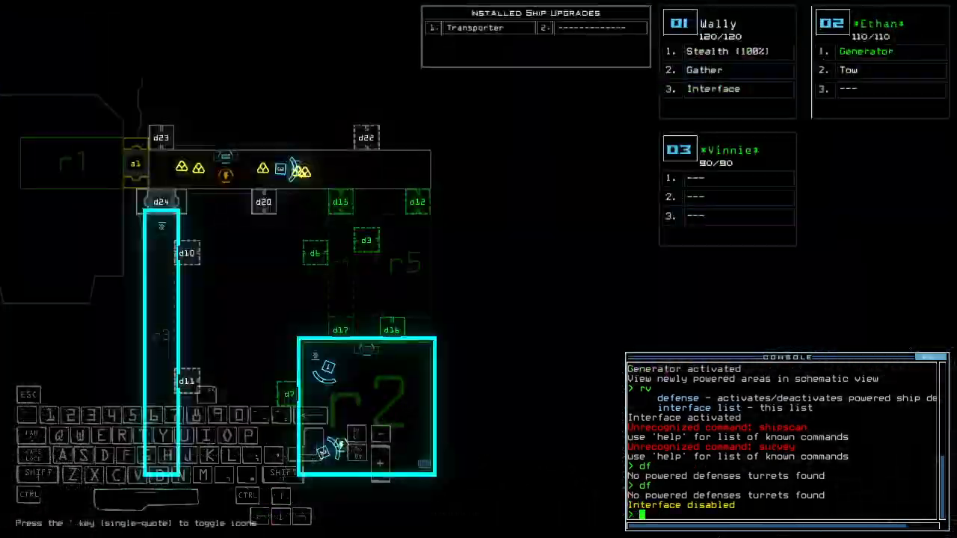
Cloak drone 1 and drive it toward door d7.
key(space)
key(Return)
key(Tab)
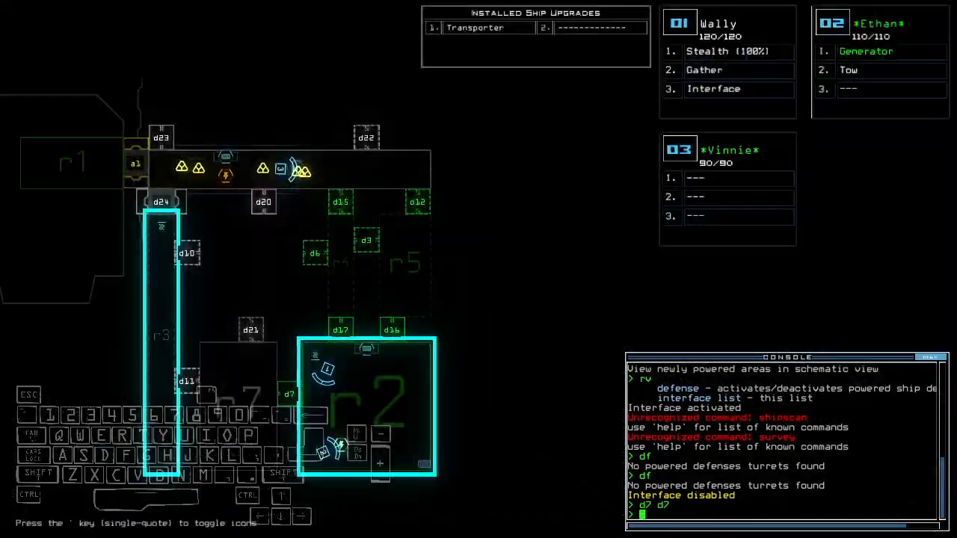
key(Tab)
key(Up)
text(st)
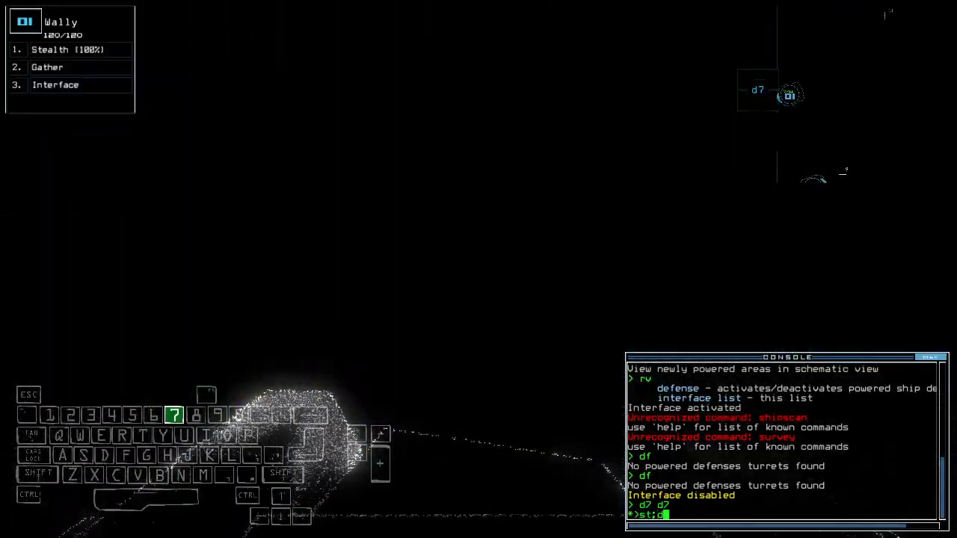
key(Return)
key(Up)
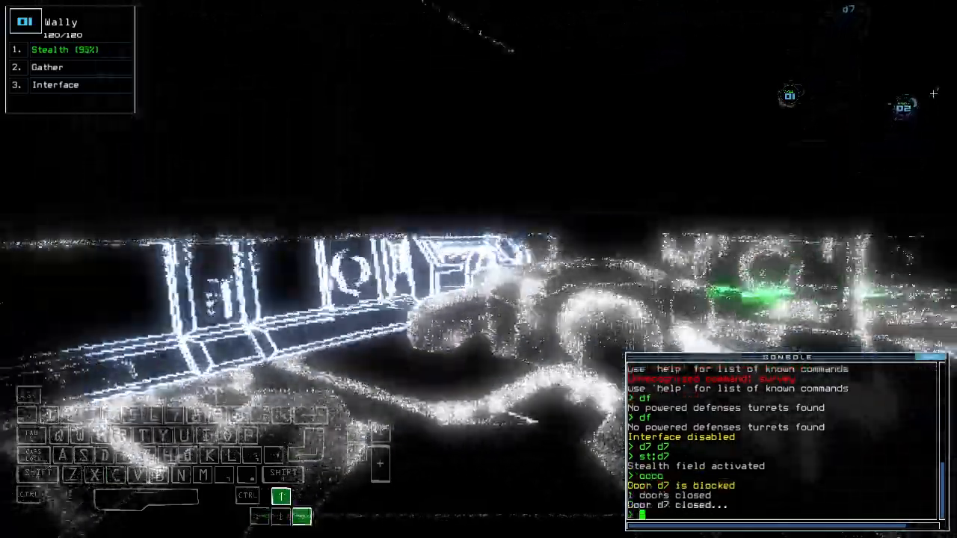
key(Right)
key(Left)
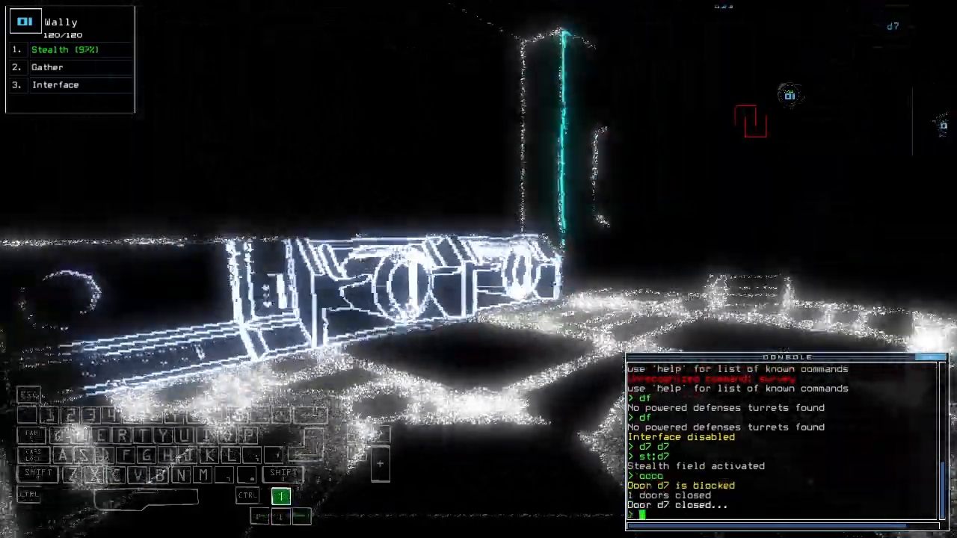
key(Up)
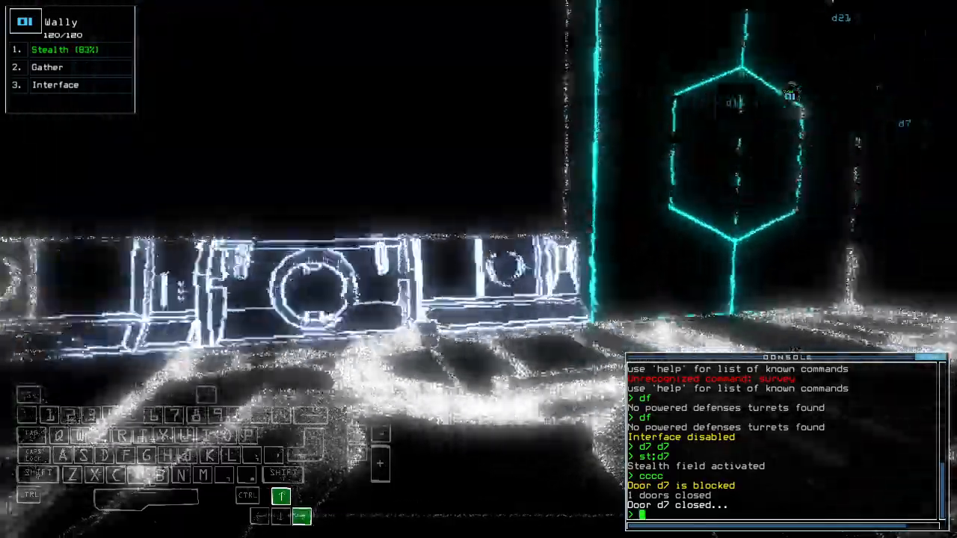
key(Left)
Route drone 1 to doors d7 and d17 and close both behind it.
key(Up)
text(d7)
key(Return)
text(c)
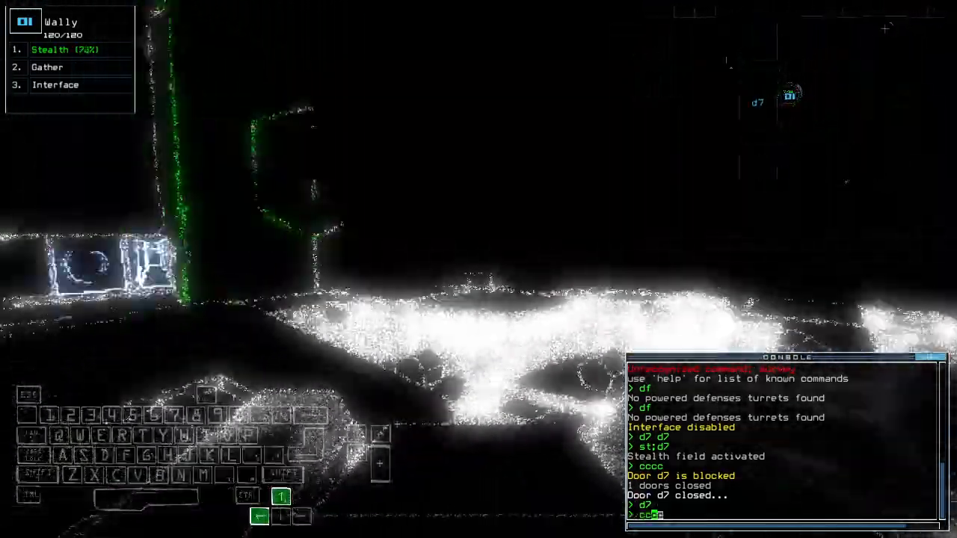
text(cc)
key(Return)
key(Up)
key(Left)
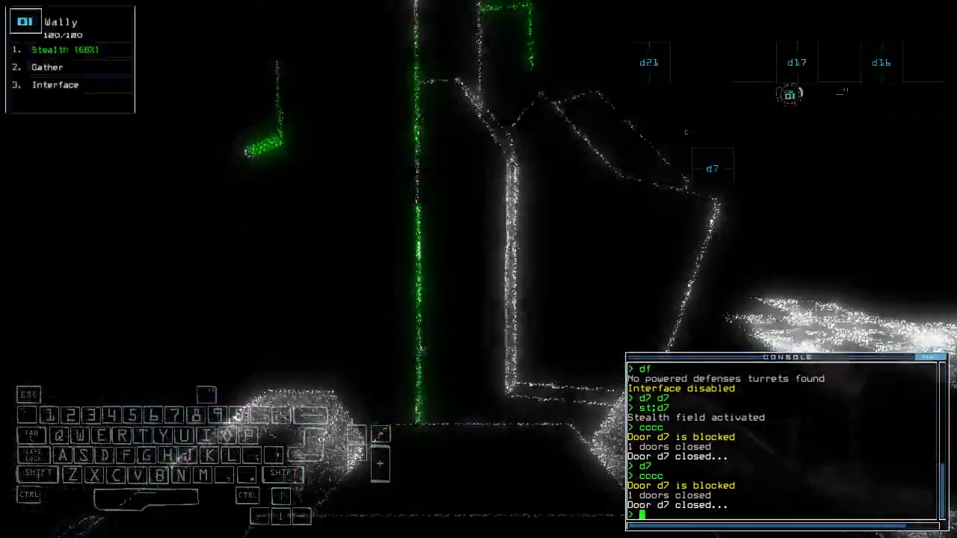
text(7)
key(Return)
key(Up)
key(Up)
text(cccc)
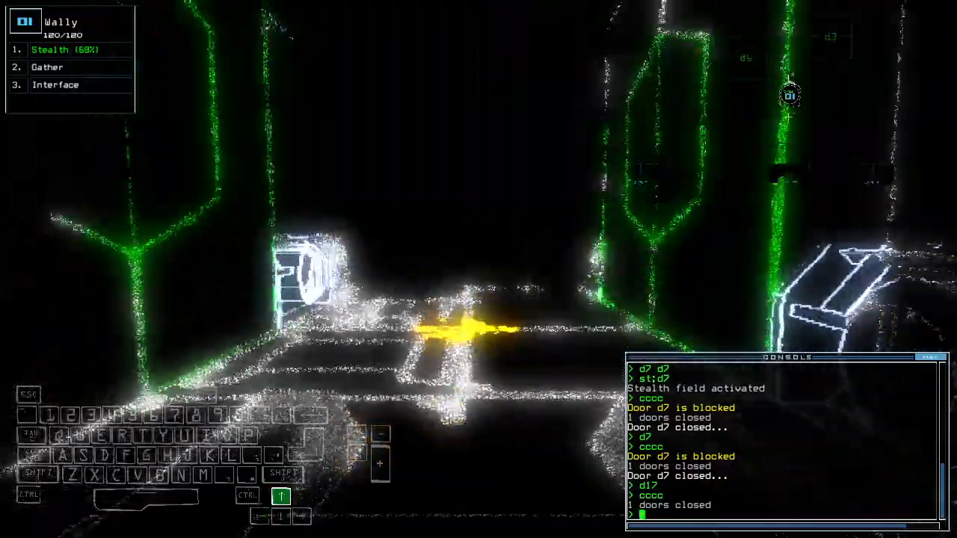
key(Return)
text(g)
Gather three loads of scrap with drone 1, backing up between pickups.
key(Return)
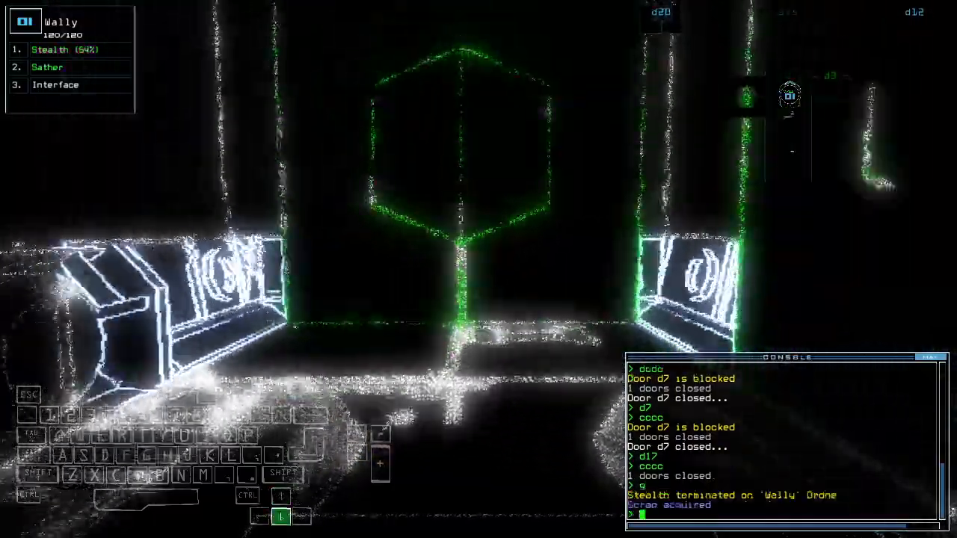
text(g)
key(Return)
key(Down)
text(g)
key(Return)
Cloak drone 1, drive it to door d6 and close the door there.
key(1)
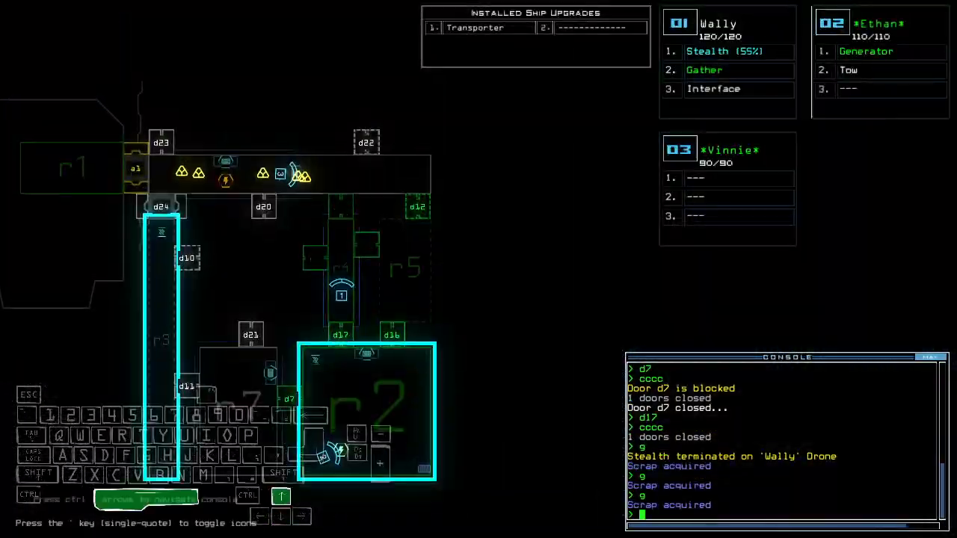
key(1)
key(Up)
key(Right)
text(st;)
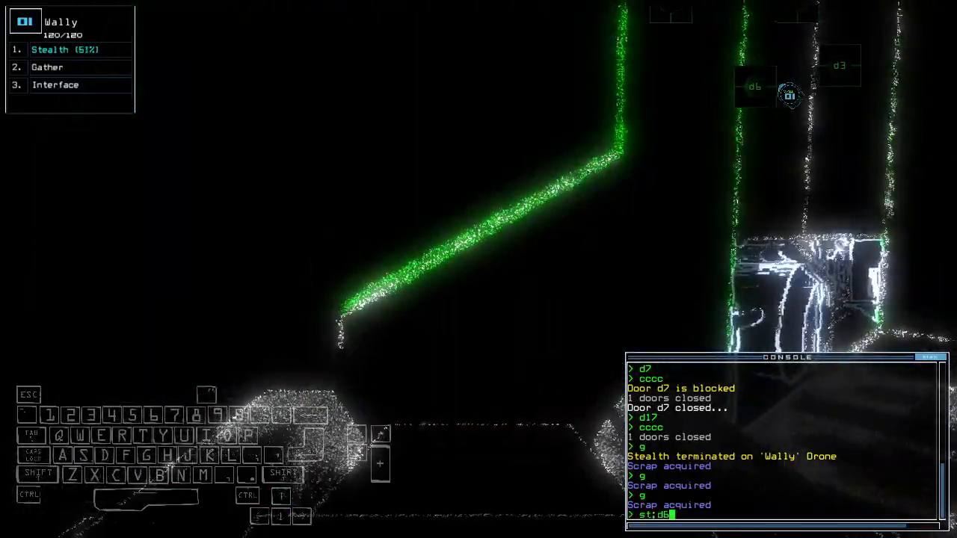
key(Return)
key(Up)
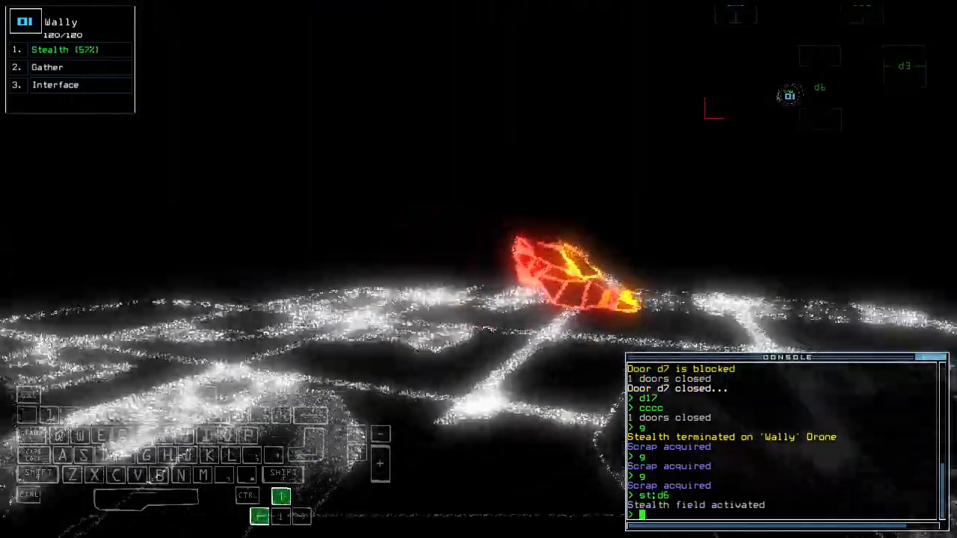
key(Left)
key(Up)
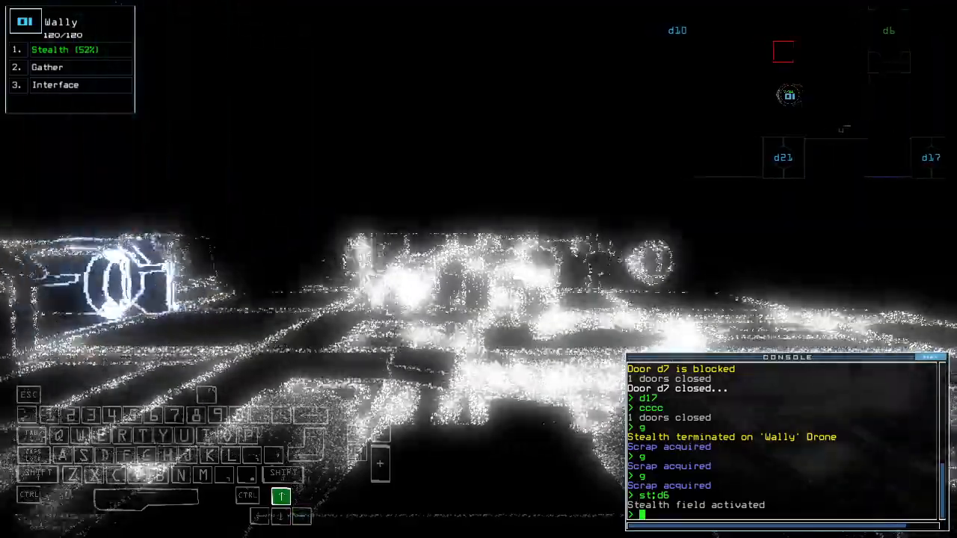
key(Up)
text(cccc)
key(Return)
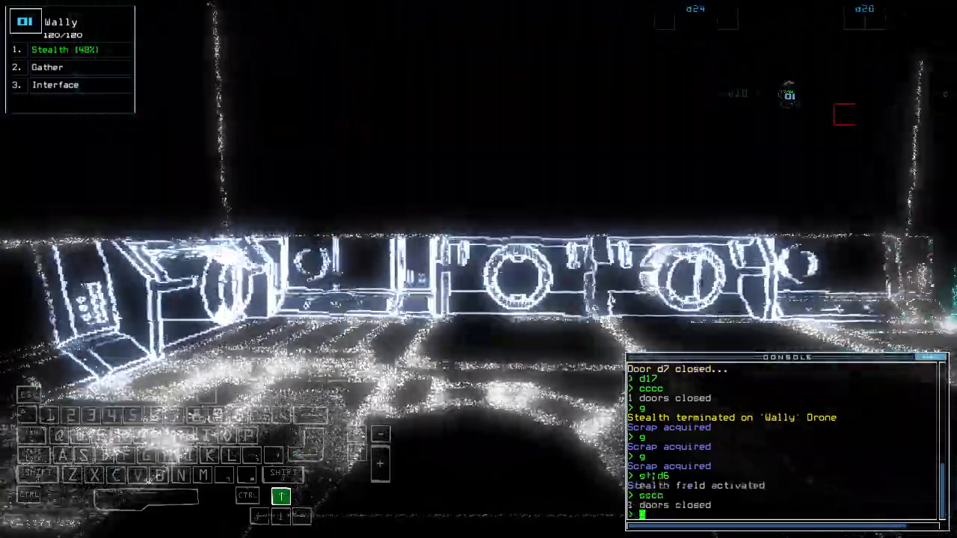
Pass drone 1 through doors d6 and d3, closing them behind it, and glance at the schematic.
key(Up)
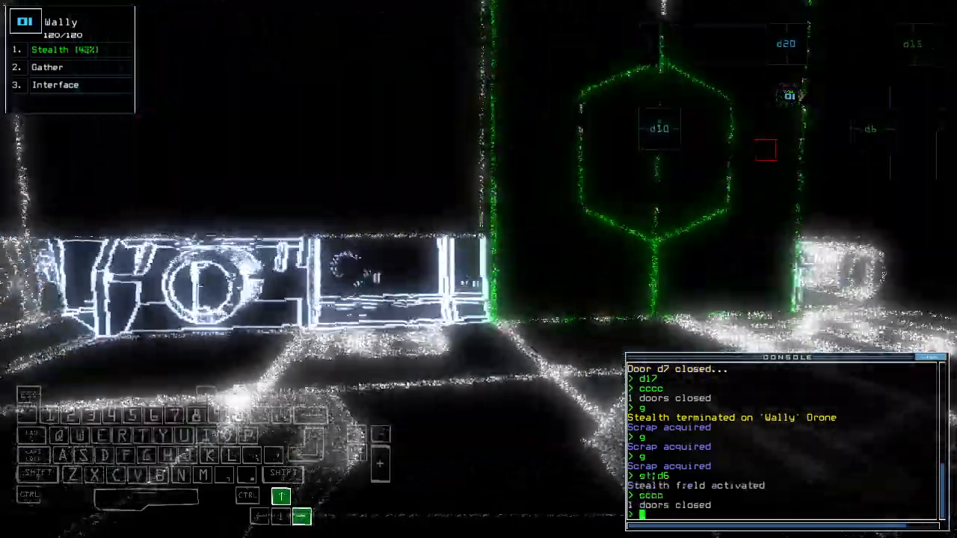
text(d6)
key(Return)
key(Up)
text(cccc)
key(Return)
text(d3)
key(Return)
key(Up)
key(Up)
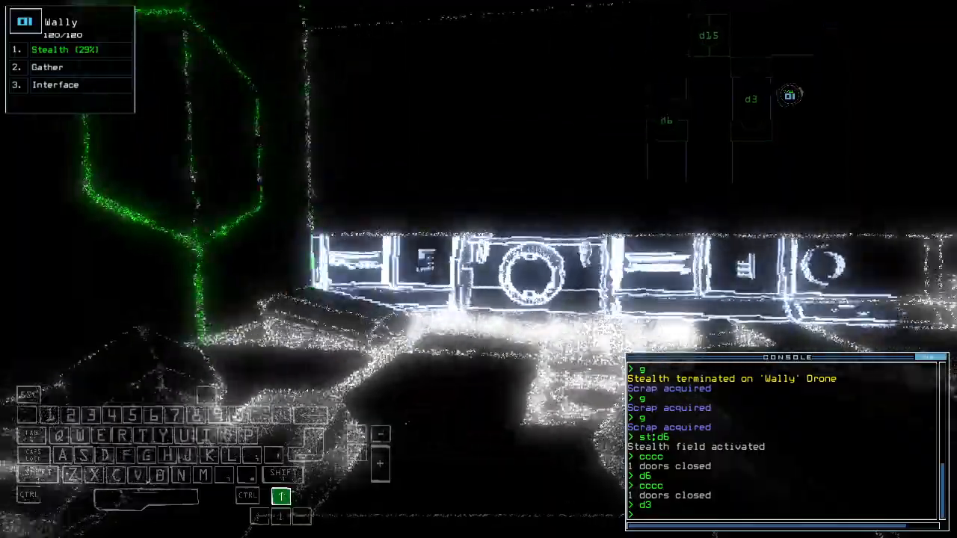
key(Up)
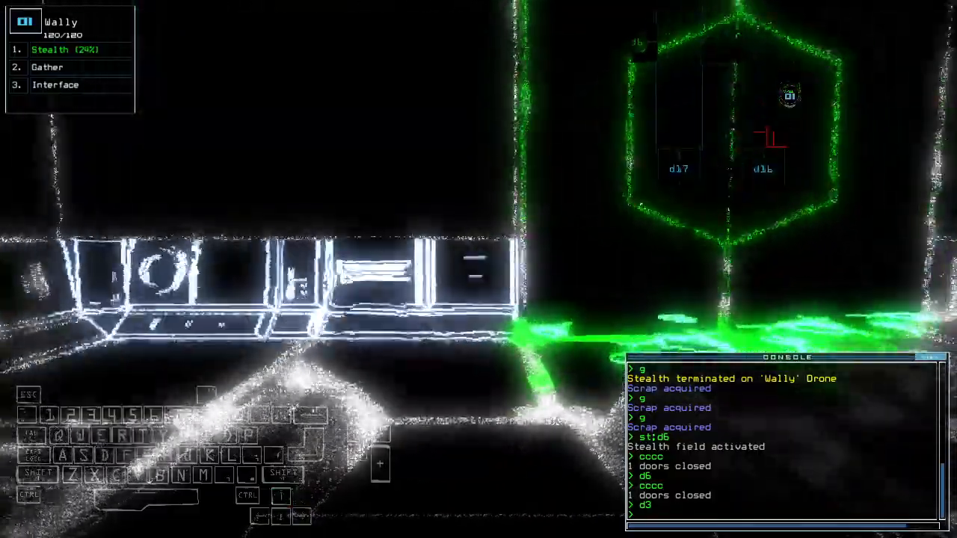
key(Tab)
key(Tab)
key(Down)
key(Down)
text(d12)
Open door d12, drive through, drop drone 1's stealth and send drone 3 back to room r1.
key(Return)
key(Up)
key(Left)
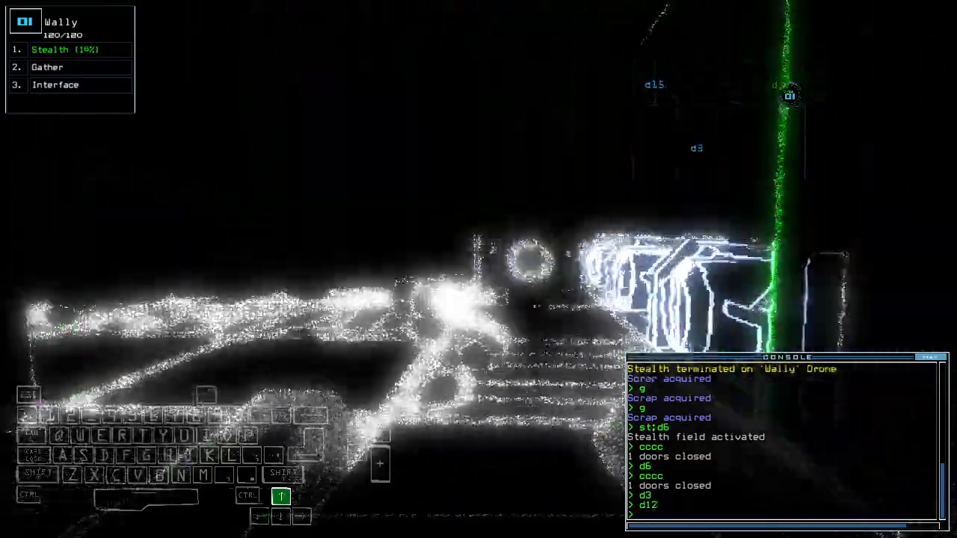
text(st)
key(Return)
text(d12)
key(Return)
text(back 3)
key(Return)
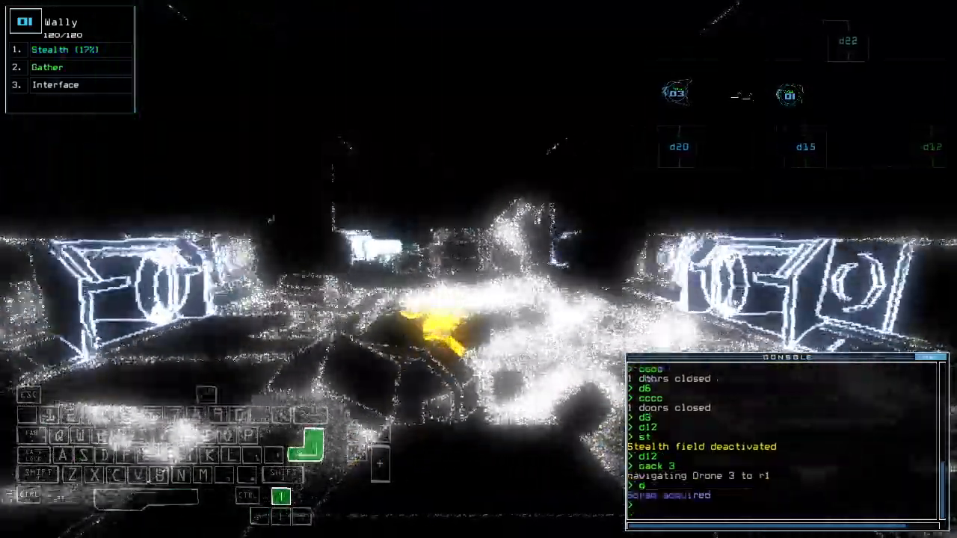
text(g)
Steer drone 1 around the room collecting several more scrap pickups.
key(Return)
key(Up)
key(Left)
key(Up)
text(g)
key(Return)
text(g)
key(Return)
key(Up)
key(Left)
text(st)
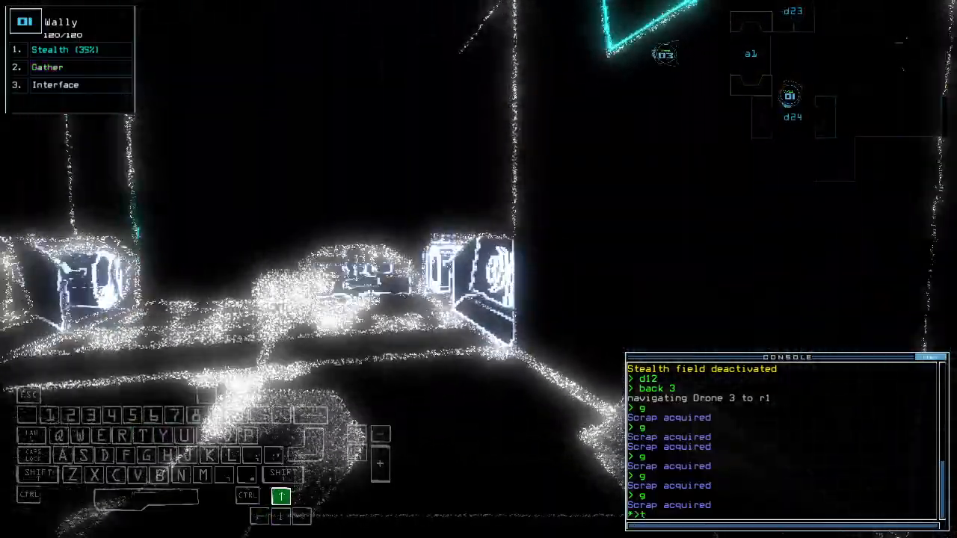
text(g)
key(Return)
key(Up)
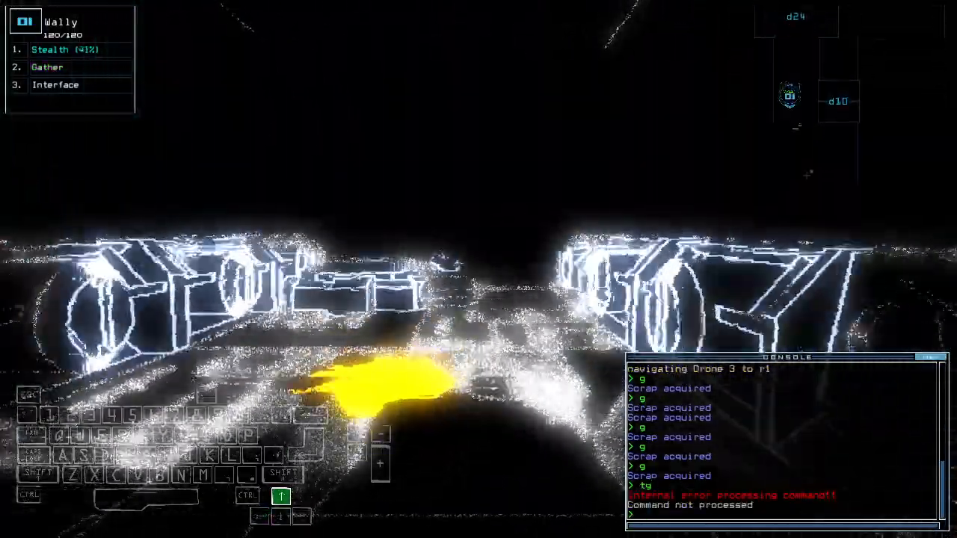
text(tran)
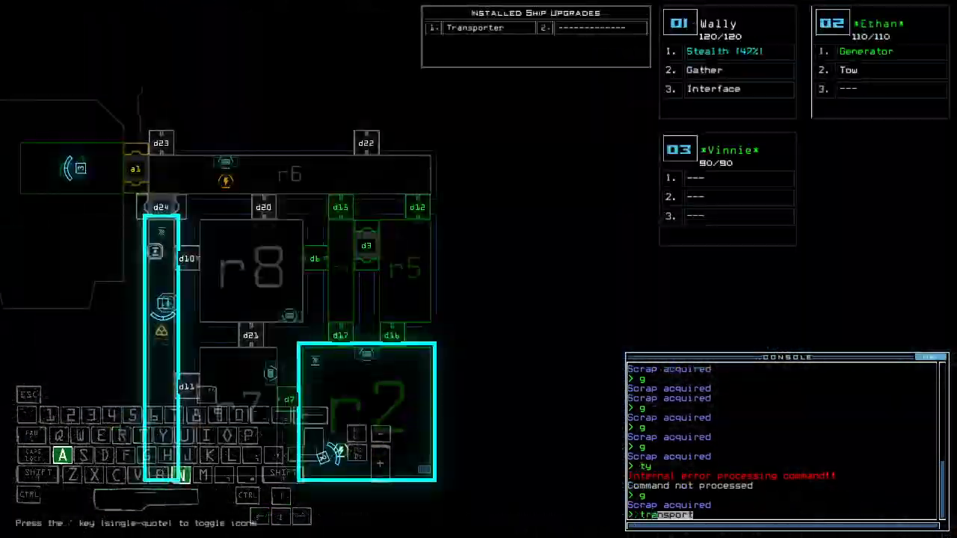
text(2)
Drive drone 2 forward, collect scrap, and navigate drone 2 to room r6.
key(Up)
key(Up)
key(Up)
key(Up)
key(Up)
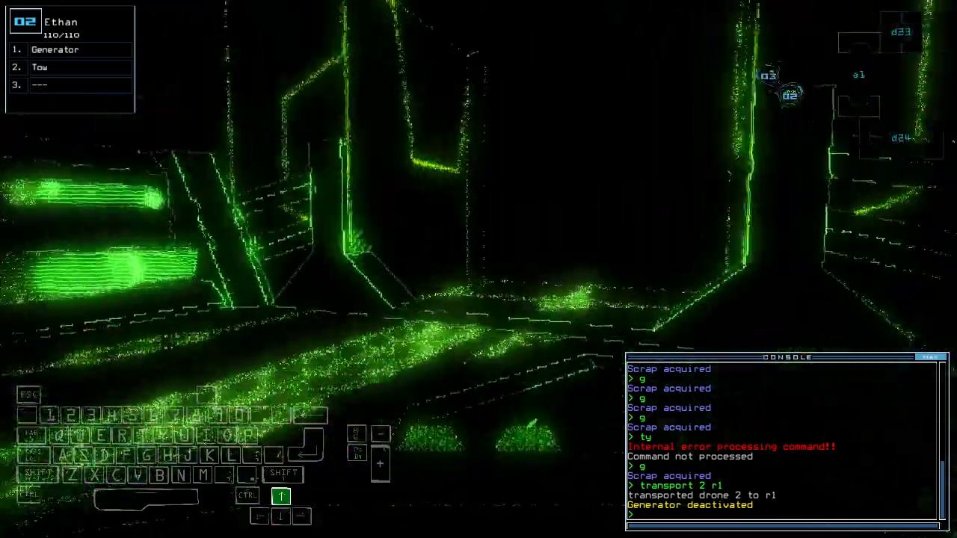
text(to)
key(Up)
key(Up)
key(Up)
text(w ;n)
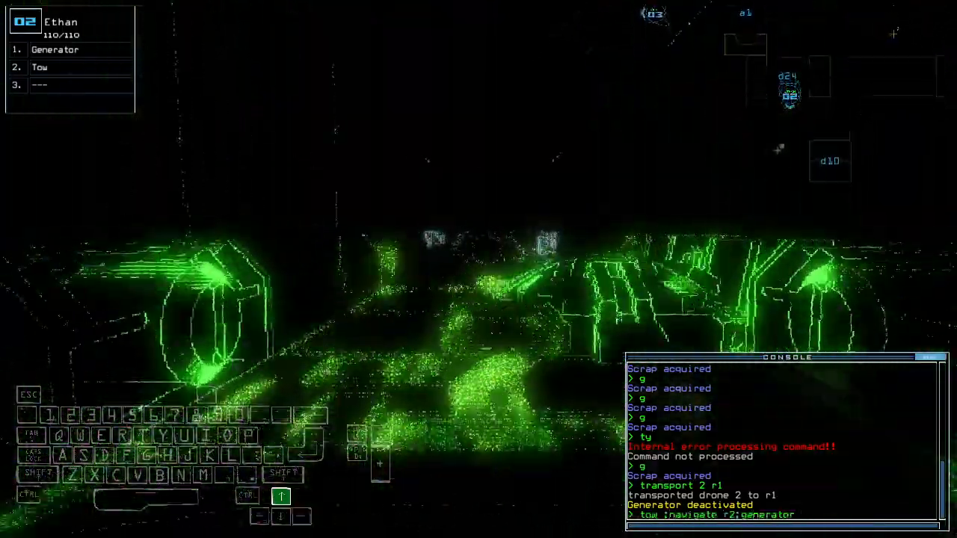
key(Up)
key(Up)
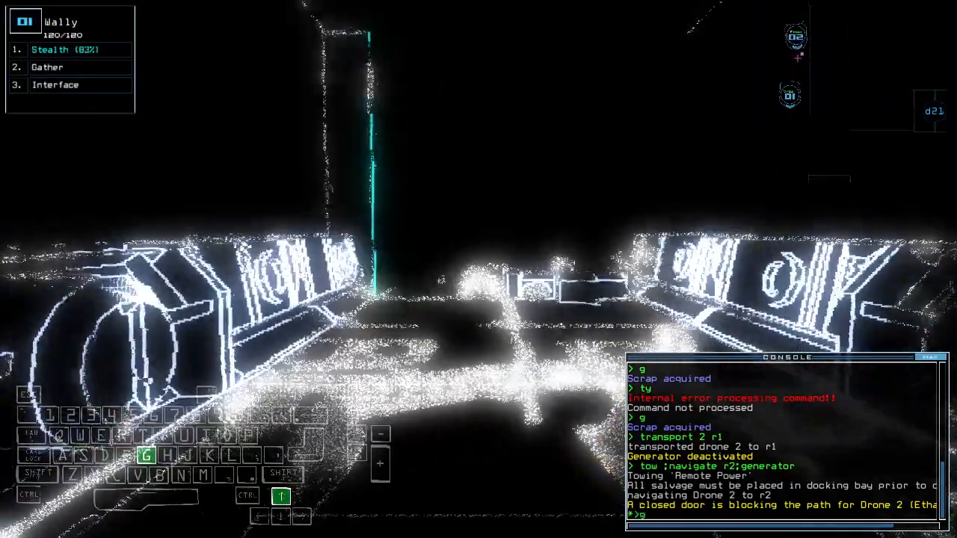
text(g)
key(Return)
key(space)
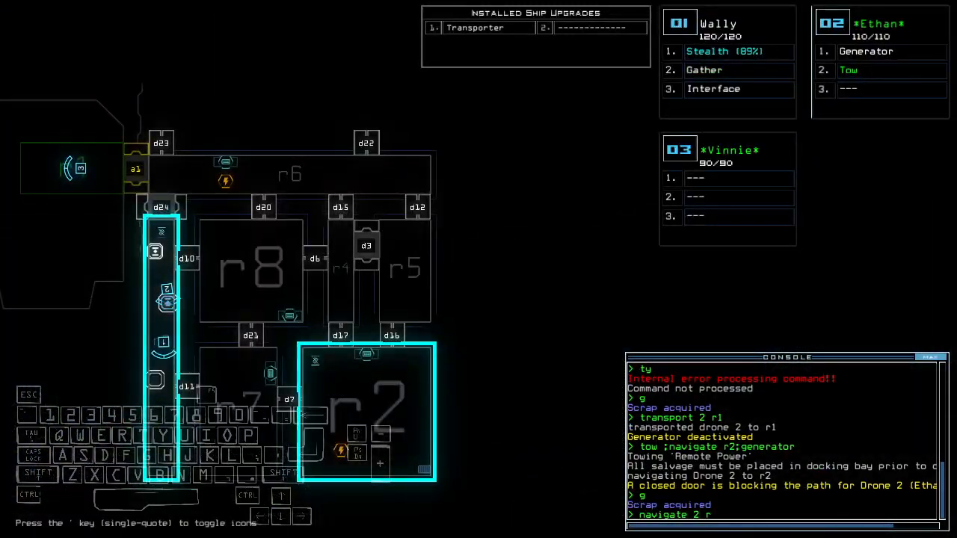
text(6)
key(Return)
key(space)
key(Up)
key(Up)
key(Up)
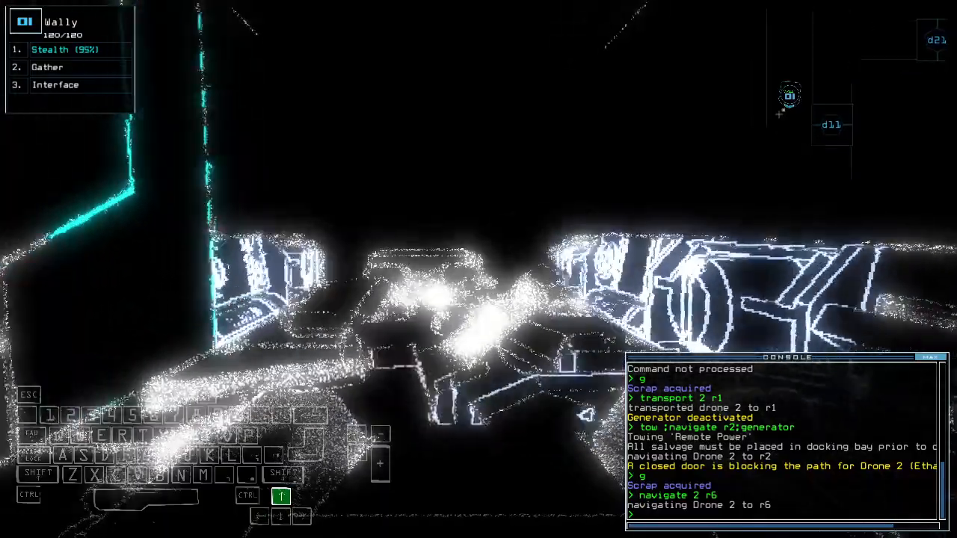
key(Up)
key(Up)
key(Up)
Activate drone 2's generator, check the swap screen and teleport drone 1 to room r1.
key(space)
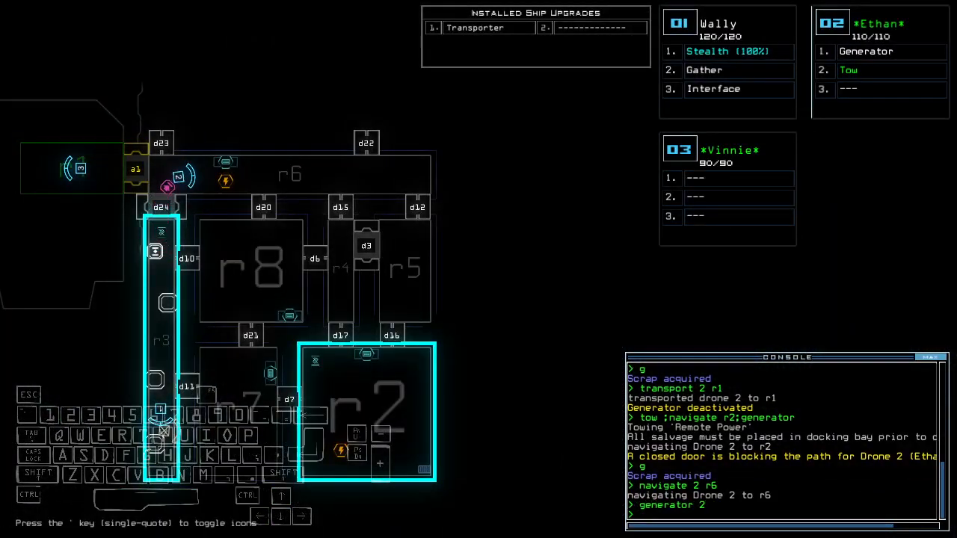
key(space)
text(swap)
key(Return)
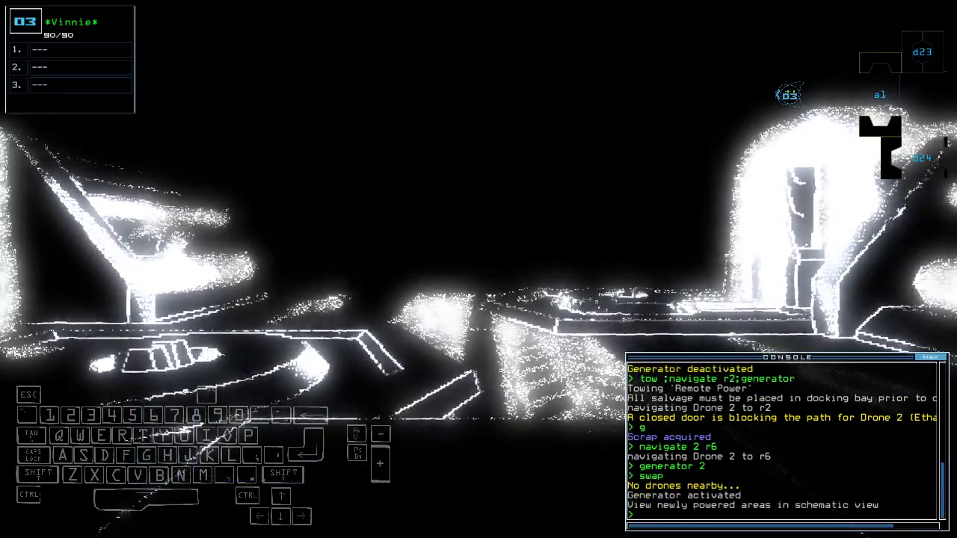
text(swp)
key(Return)
key(Escape)
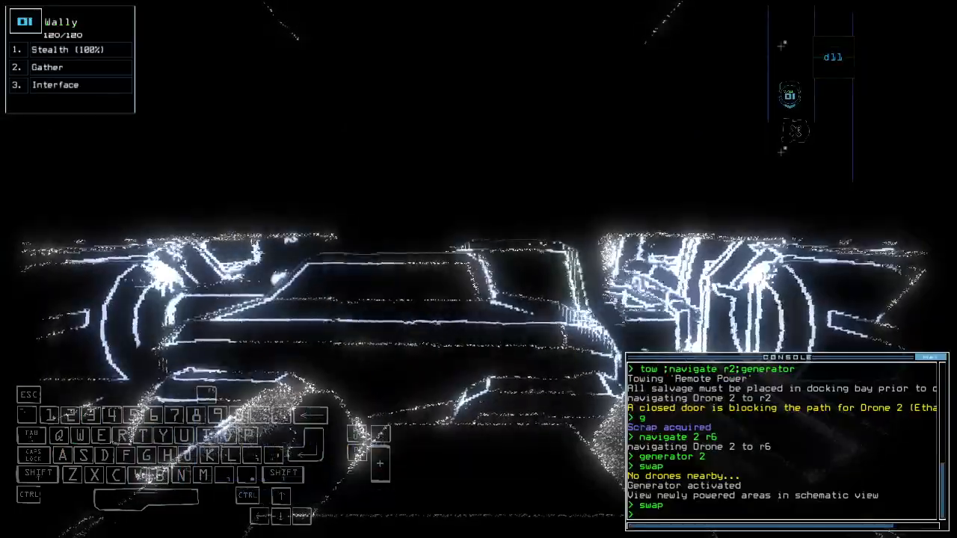
text(1 r1)
key(Return)
text(swap)
Teleport drone 1 to r3, swap Stun into its third slot beside Lure, then teleport it back to r1.
key(Return)
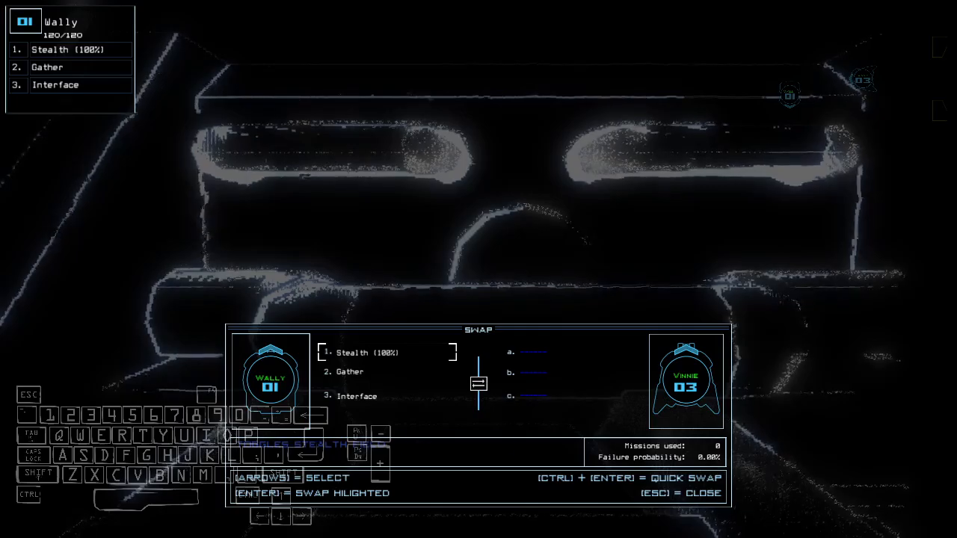
key(Escape)
key(Tab)
text(transport)
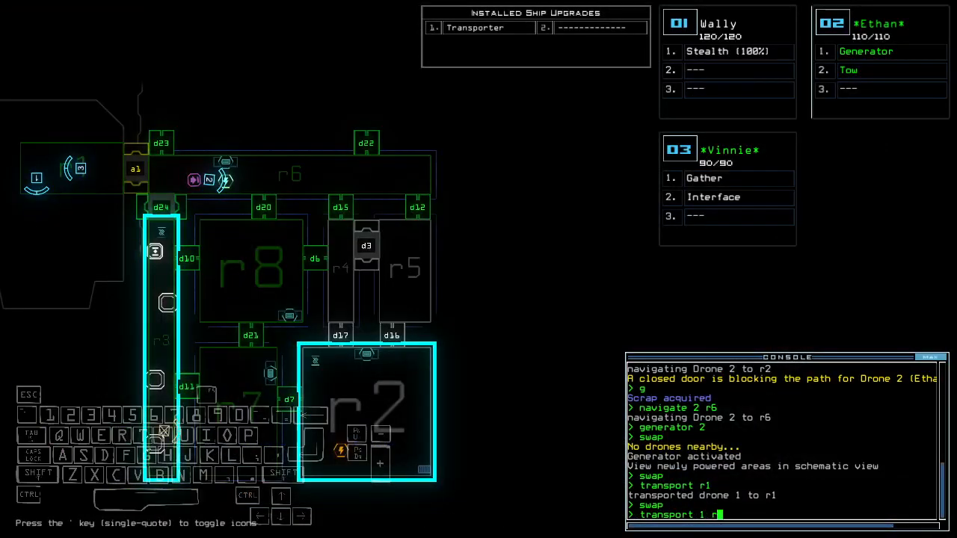
key(Return)
text(swap)
key(Return)
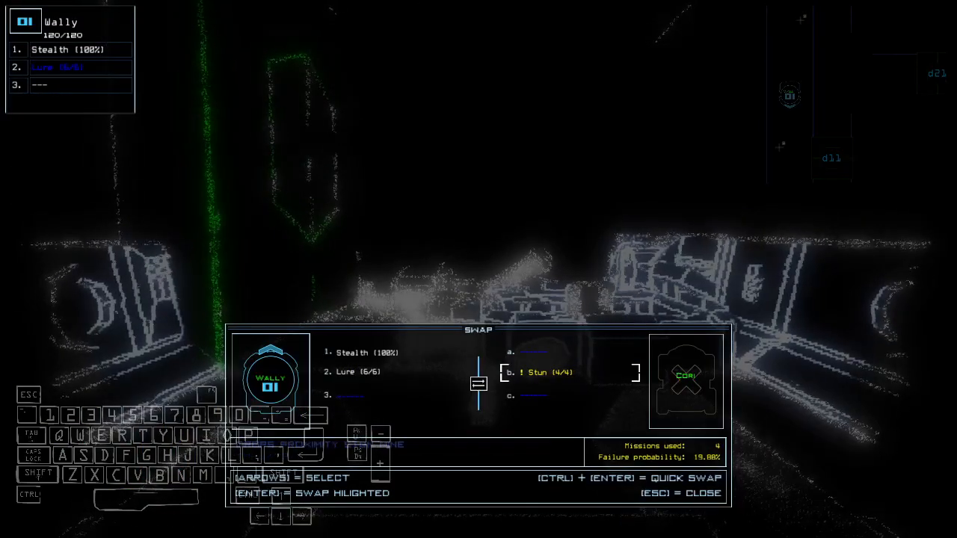
key(Return)
key(Escape)
text(ty)
key(Return)
key(Tab)
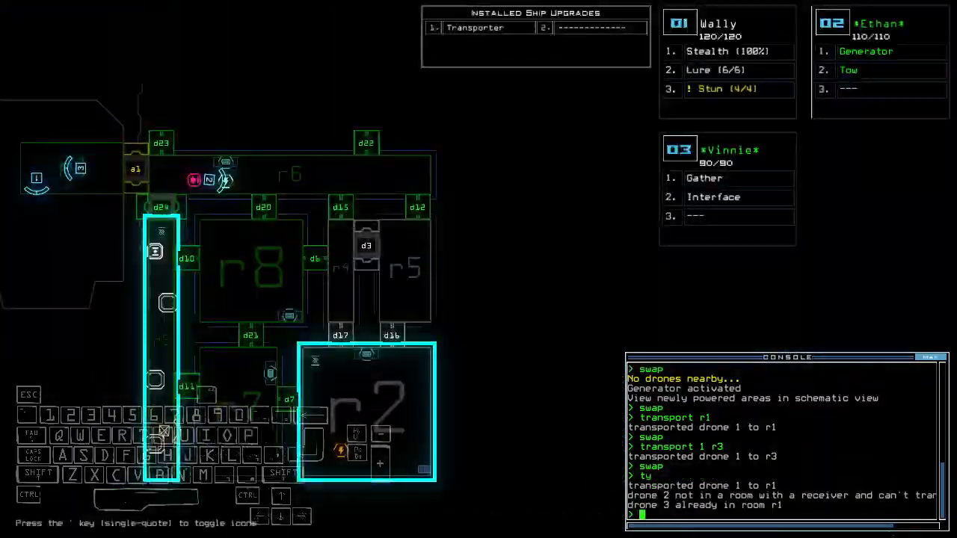
Back drone 2 up, turn it and stop it towing the generator.
key(2)
key(Down)
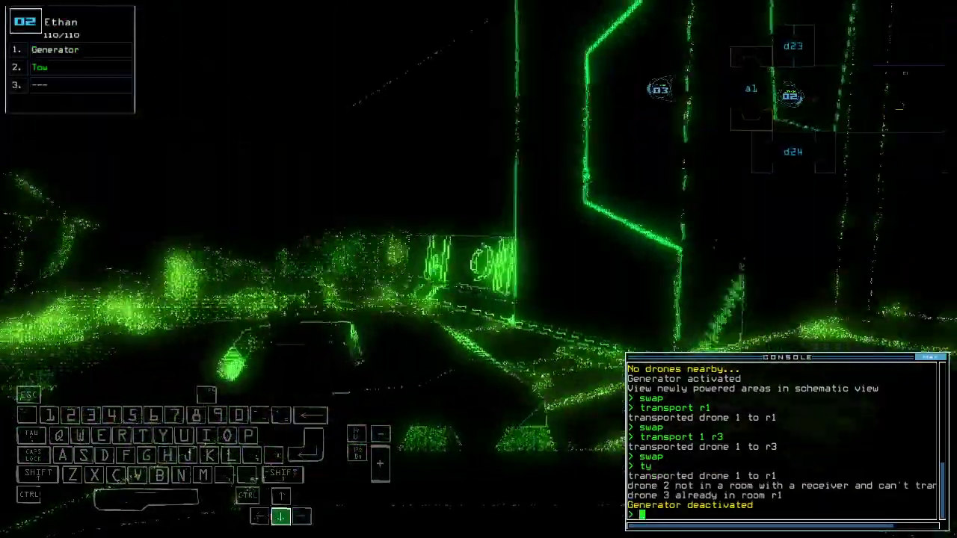
key(Left)
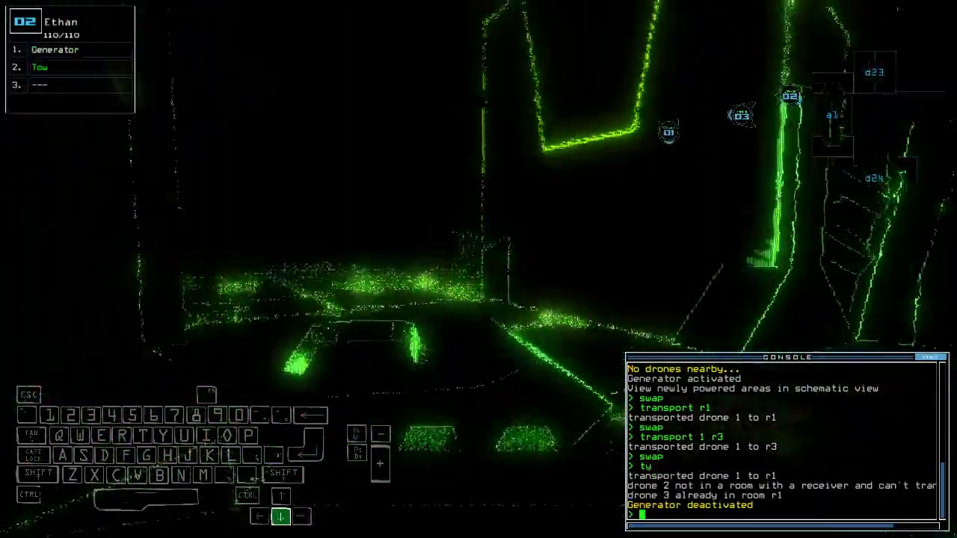
key(Left)
text(tow)
key(Return)
key(Tab)
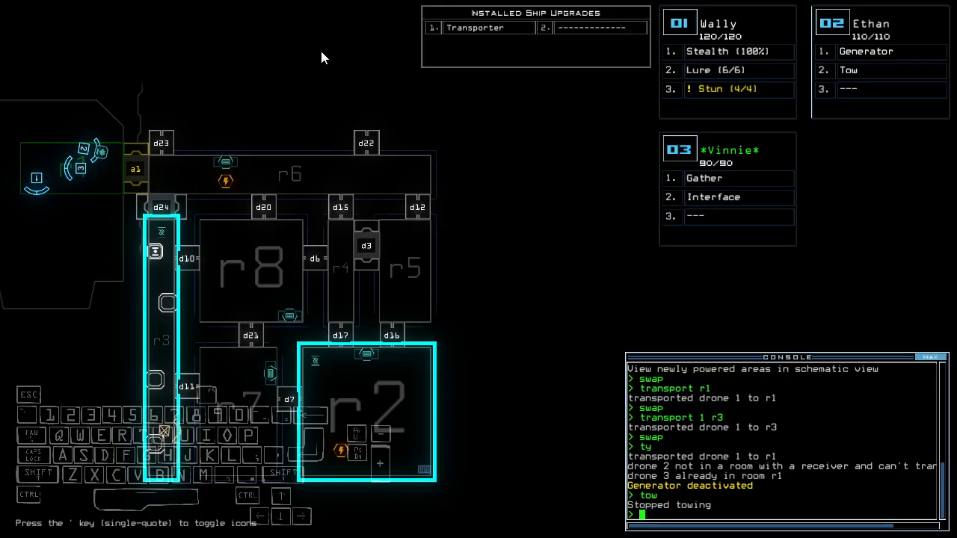
From drone 1's camera, review the swap screen and start driving through the ship.
key(1)
key(Right)
key(Right)
text(swap)
key(Return)
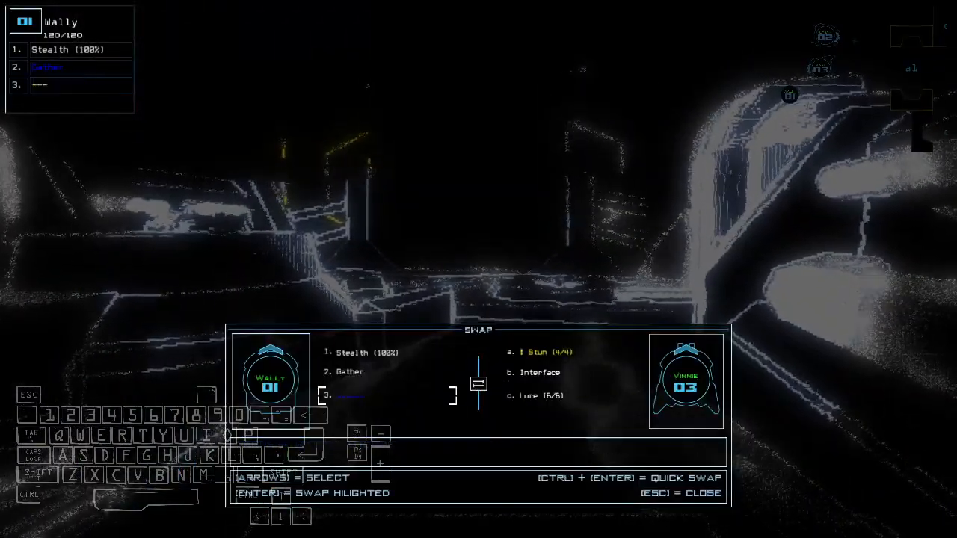
key(Escape)
key(Left)
key(Left)
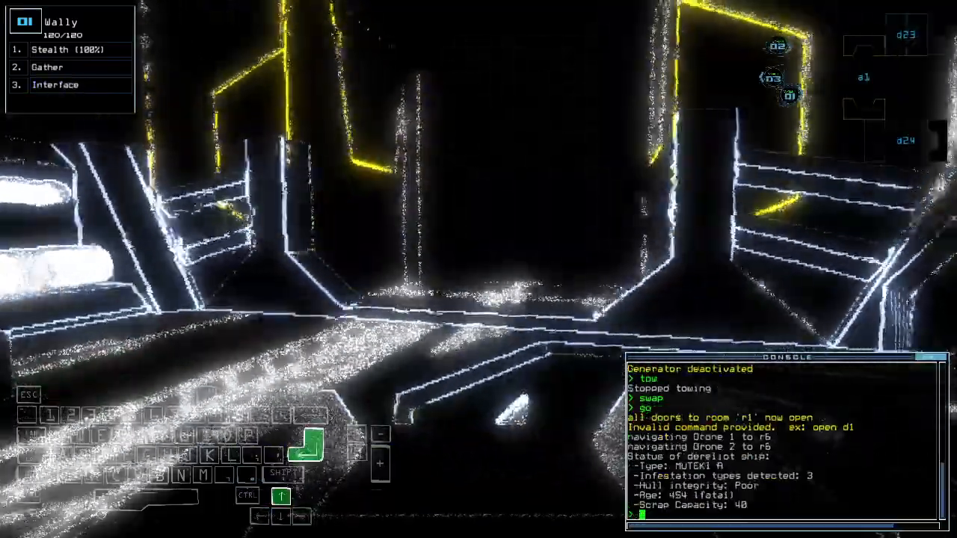
key(Up)
key(Right)
key(Right)
key(Right)
Drive drone 1 onward through the room, collecting scrap along the way.
key(Up)
key(Up)
key(Up)
key(Up)
key(Right)
key(Up)
text(g)
key(Up)
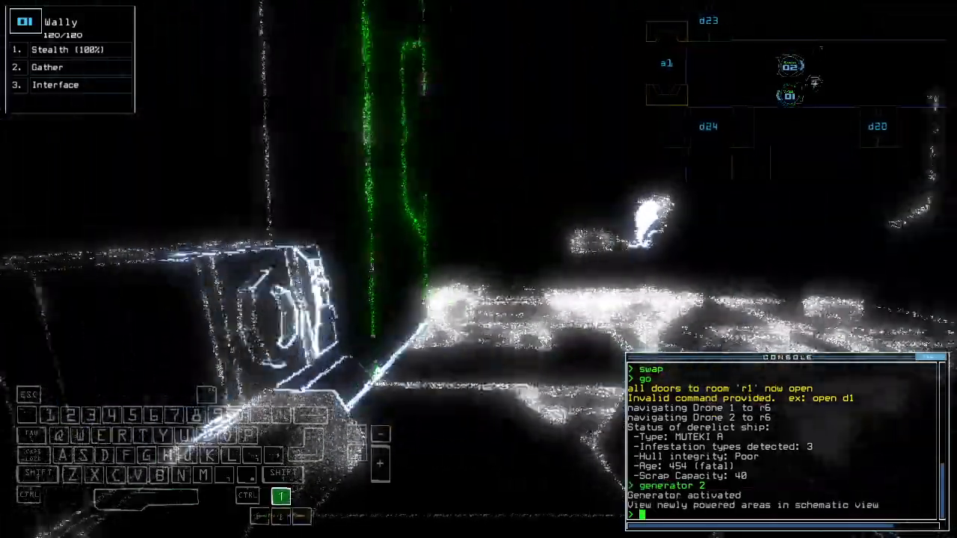
key(Up)
key(Up)
key(Right)
key(Up)
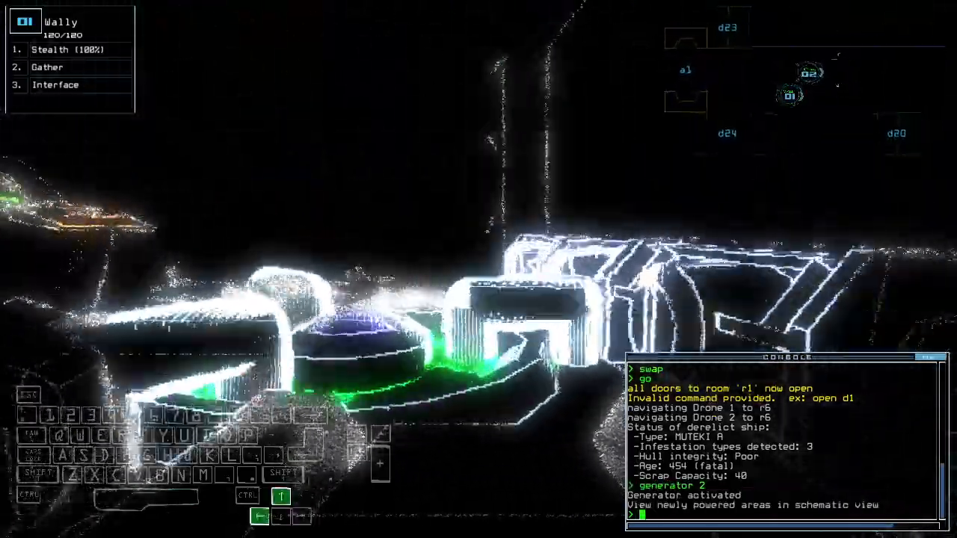
key(Up)
key(Up)
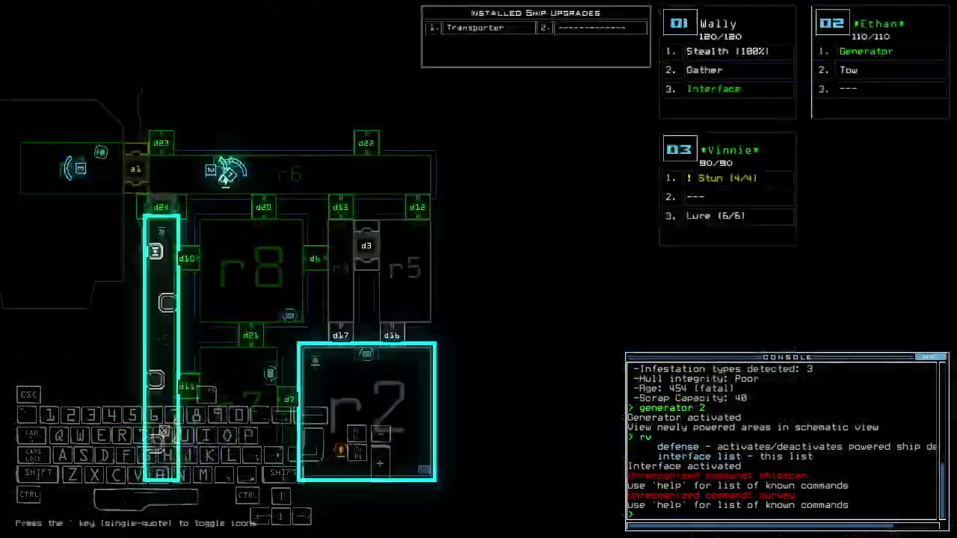
text(d)
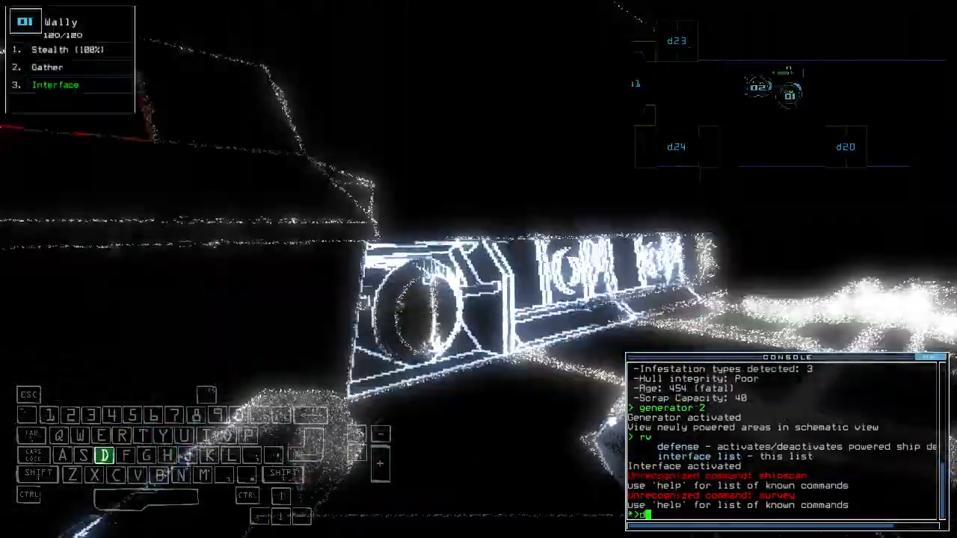
text(f)
Check for powered turrets, then run 'xx r6' to cycle room r6's doors and view the map.
key(Return)
key(Up)
key(Up)
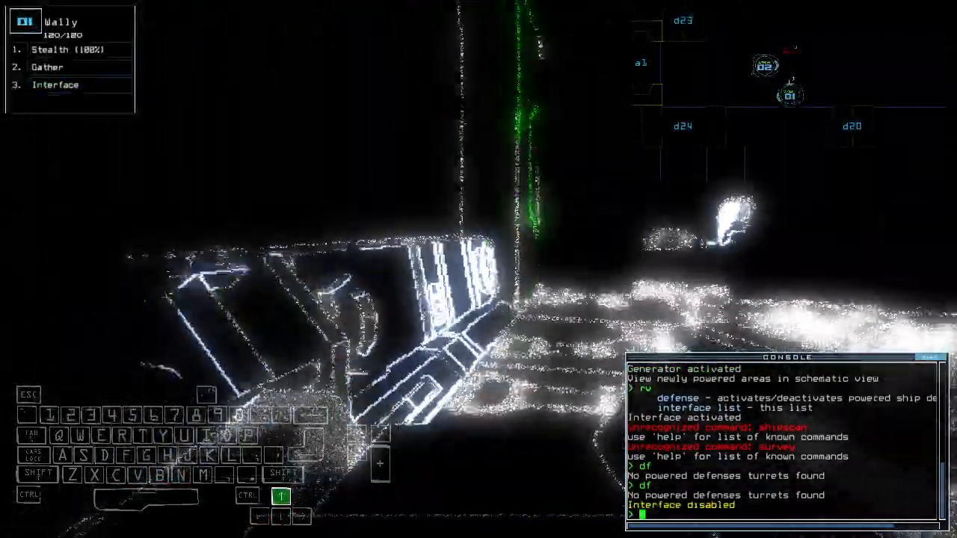
key(Up)
text(xx r6)
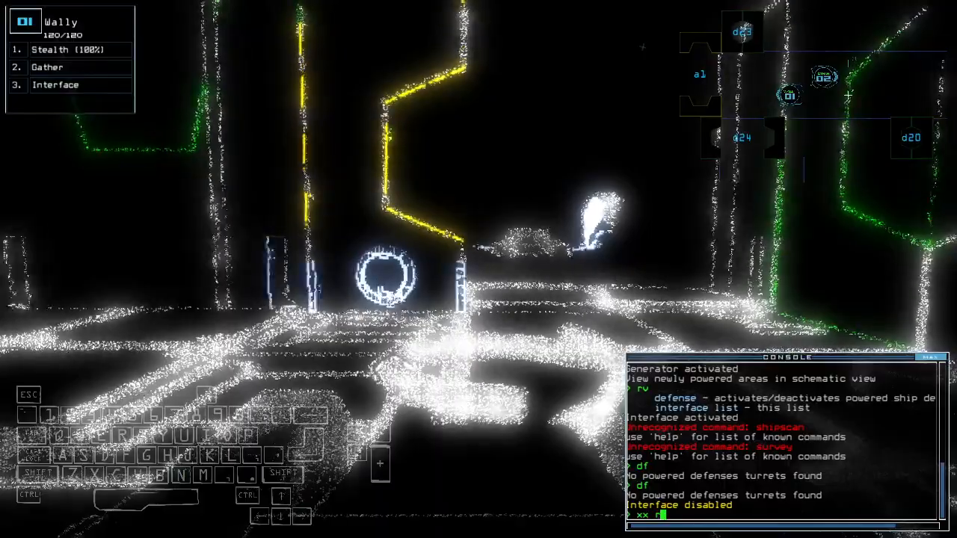
key(Return)
key(space)
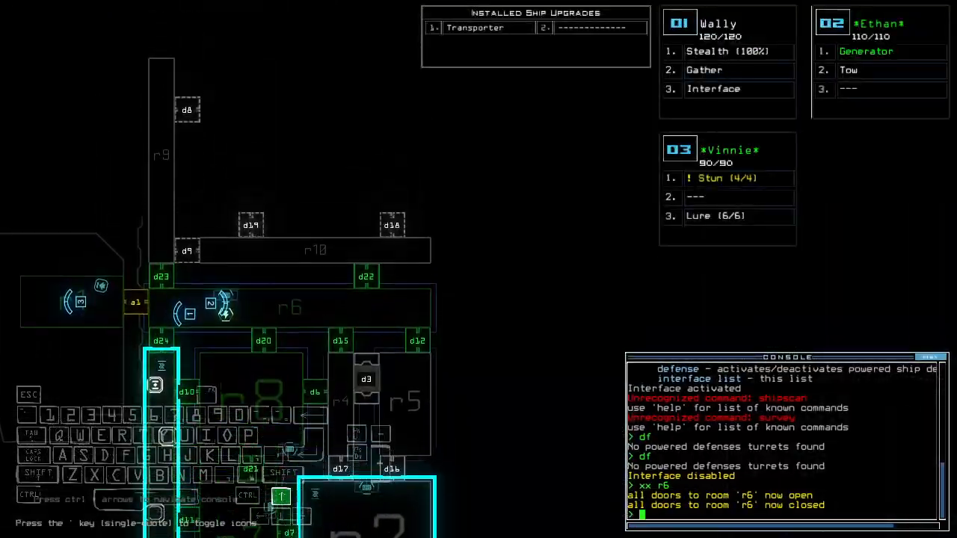
Steer Wally through the room and run d24 to open the door, driving on through.
key(space)
key(Up)
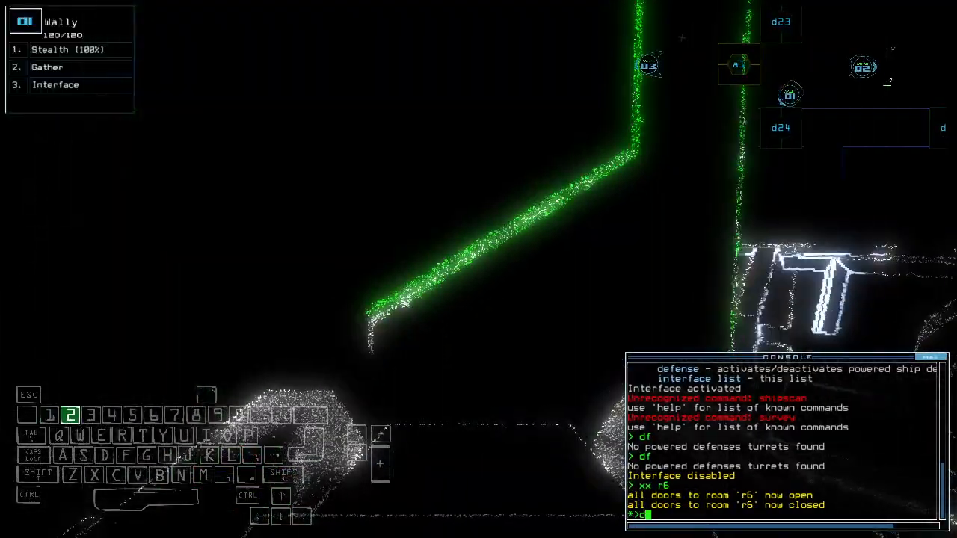
text(d24)
key(Up)
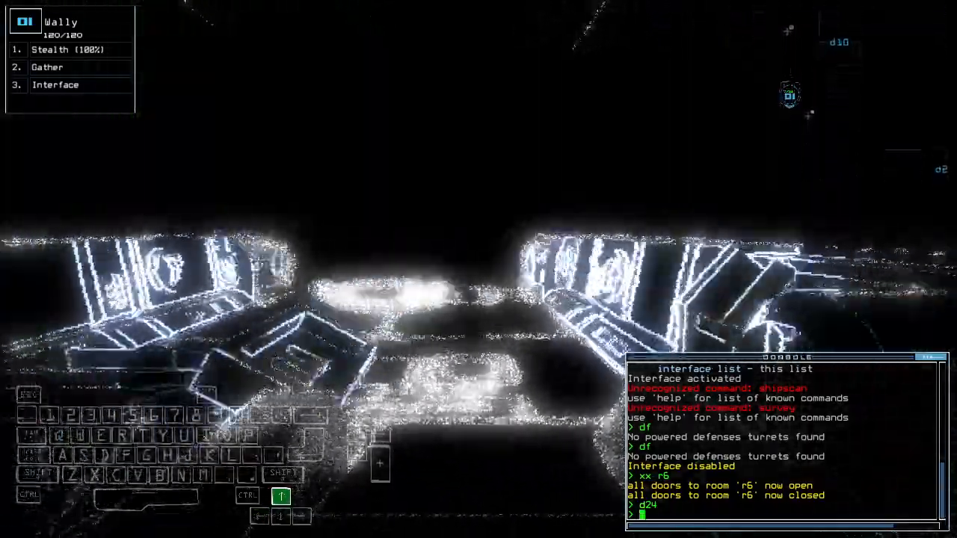
key(Up)
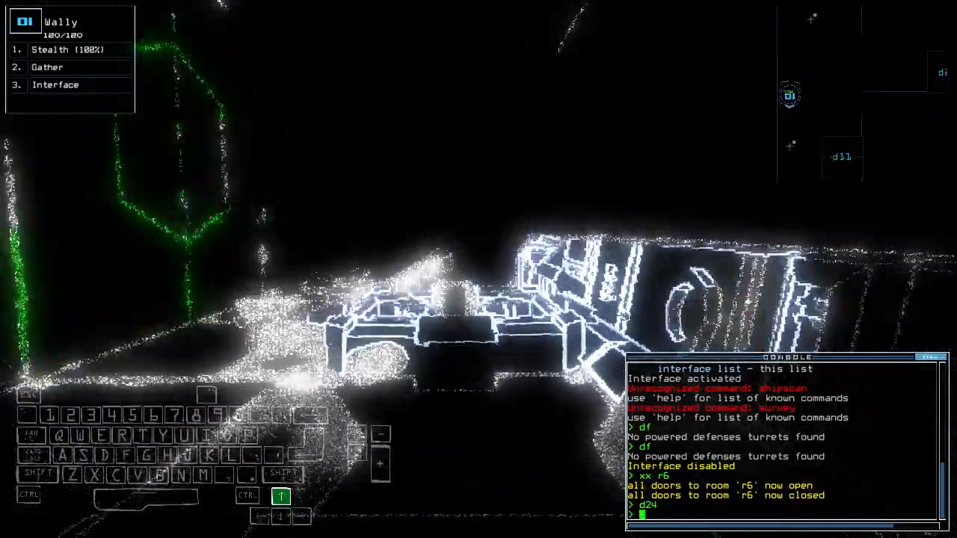
key(Up)
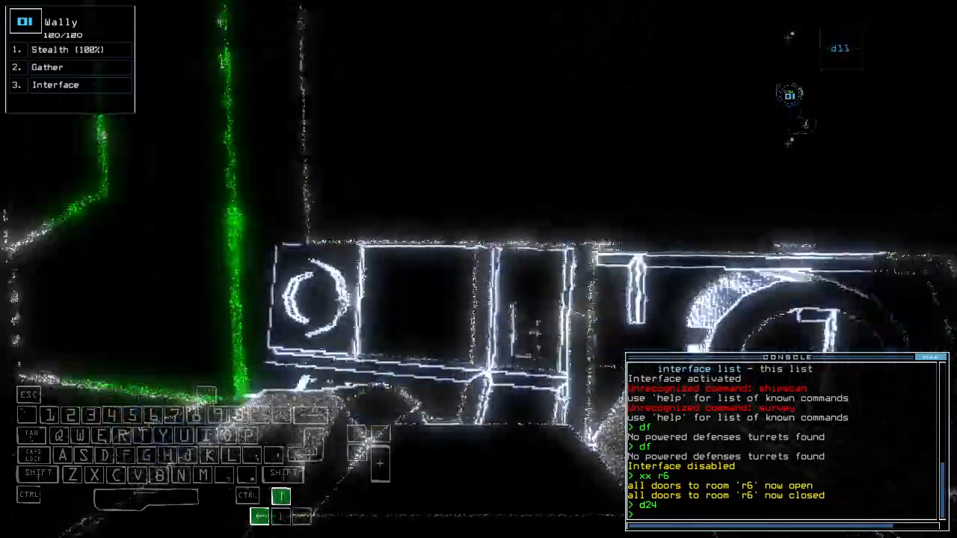
key(Up)
Bring Wally back into r6, close the door behind it and open door d23.
key(Return)
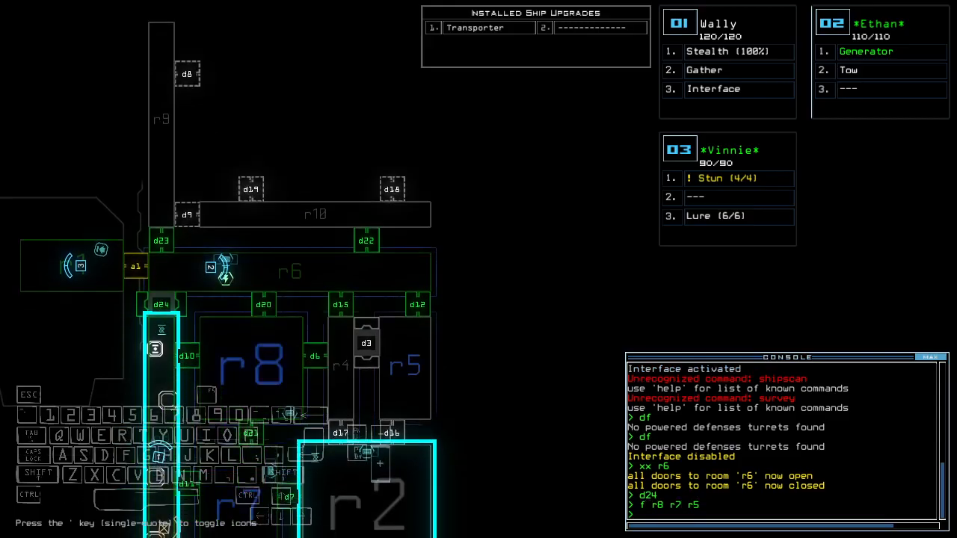
key(Return)
key(Up)
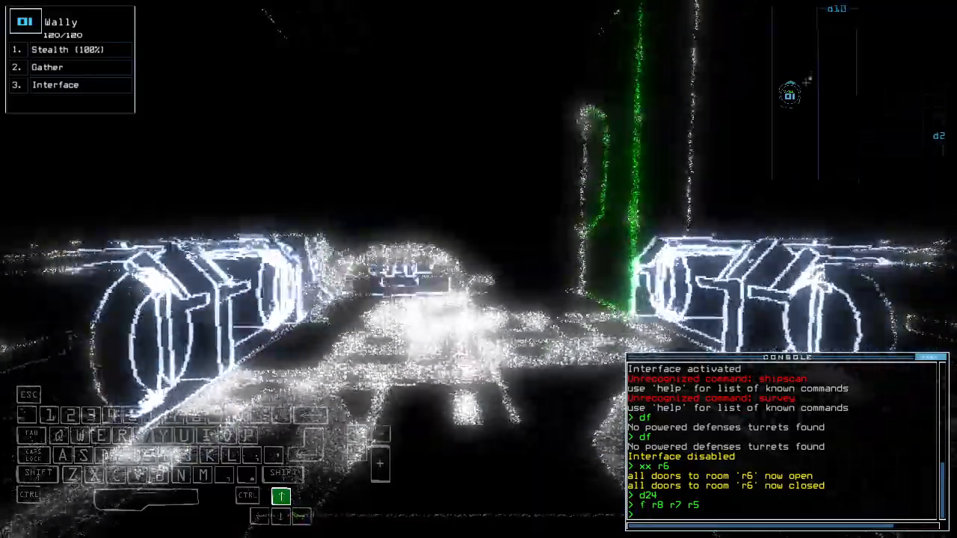
key(w)
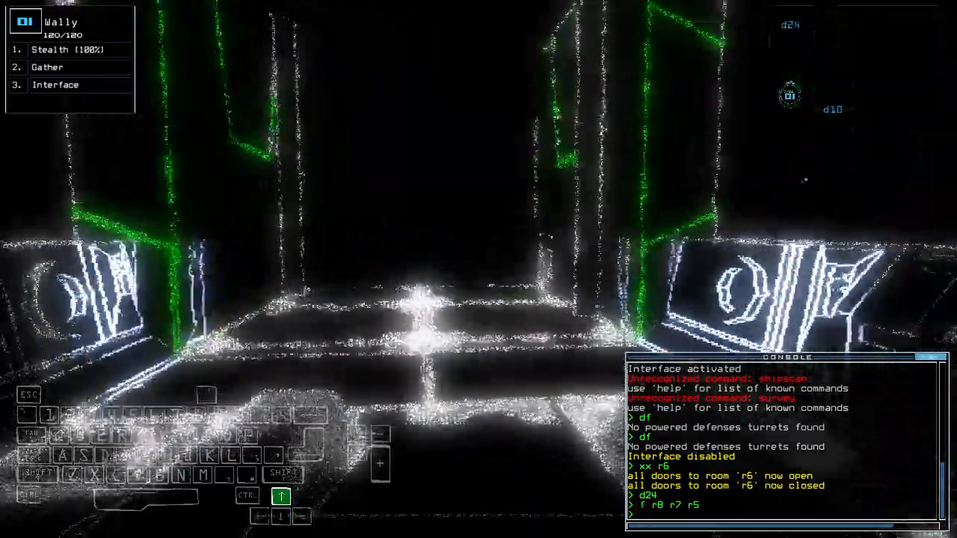
text(wcc)
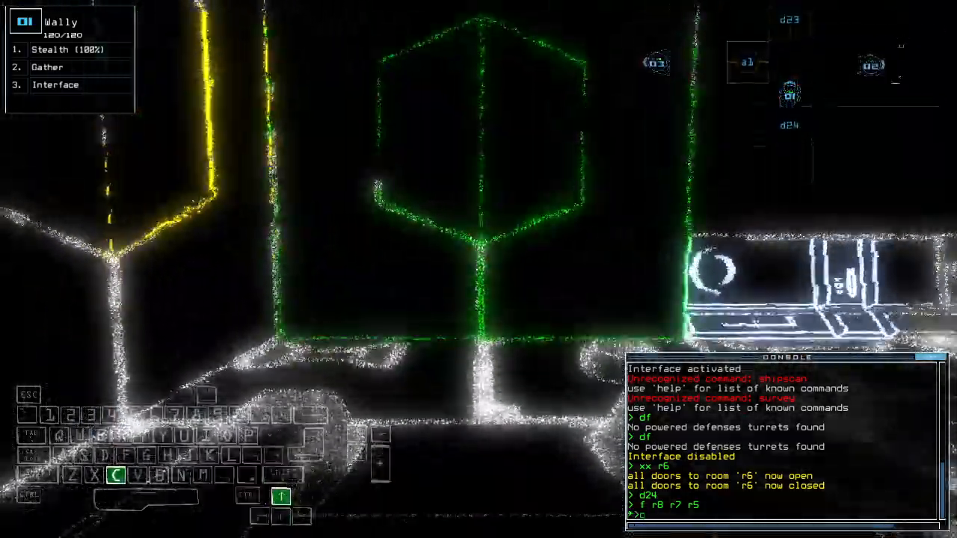
text(cc)
key(Return)
key(Tab)
key(Tab)
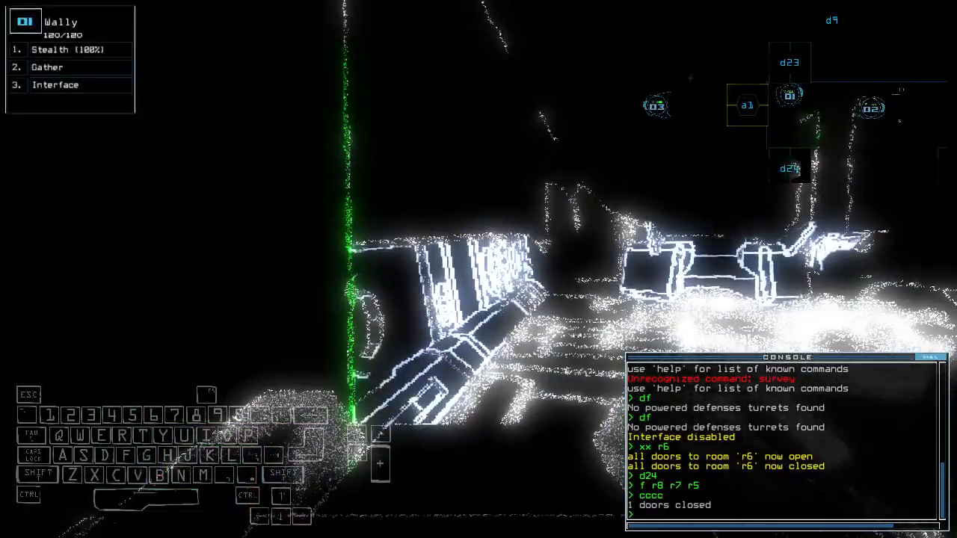
text(wd23)
key(Return)
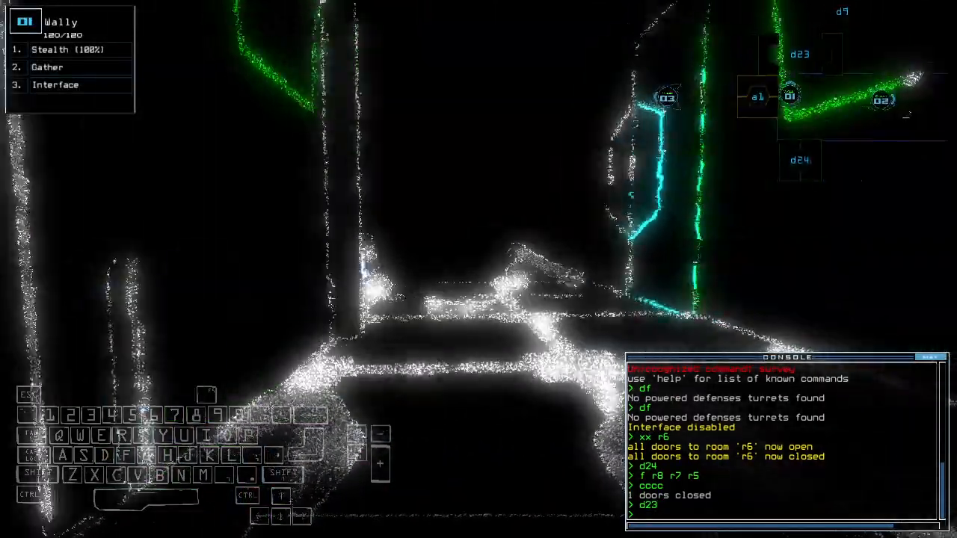
text(ccw)
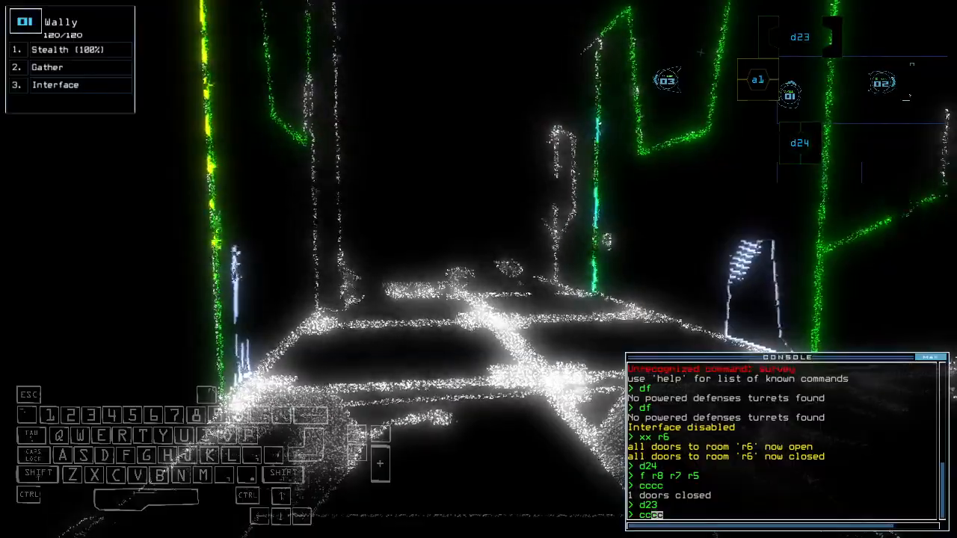
text(cc)
Run st;d23 to cloak Wally, drive through d23 toward r9 and toggle d23 shut again.
key(Return)
text(st;d23)
key(Return)
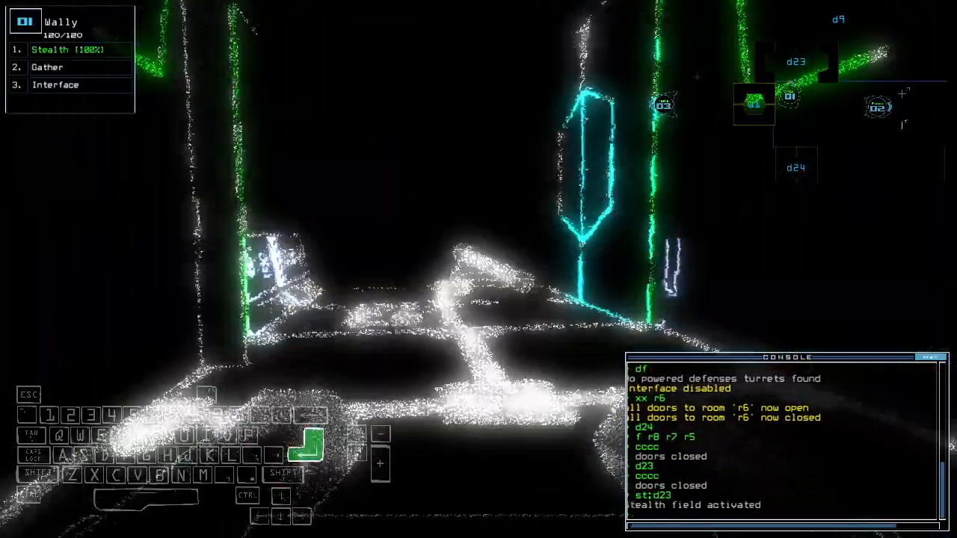
text(wd23)
key(Up)
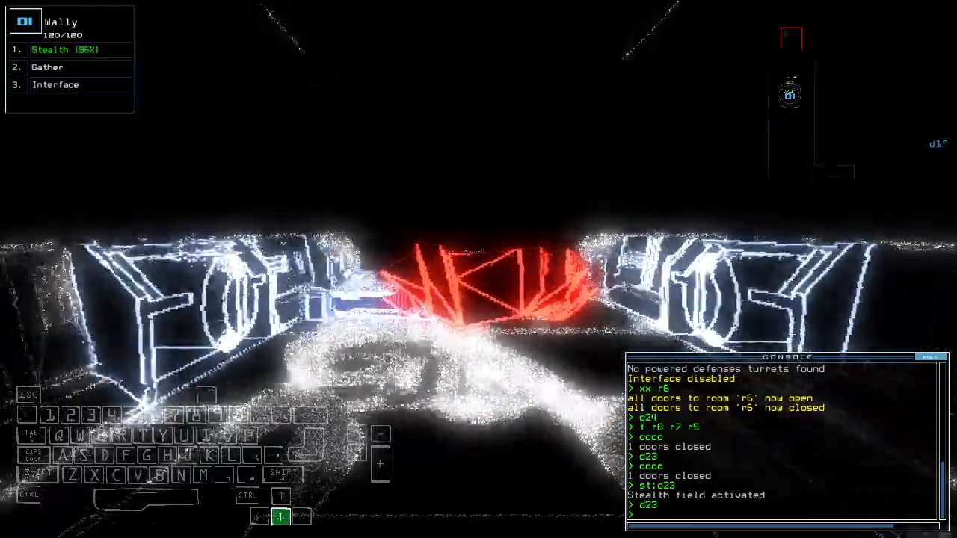
text(d23)
key(Return)
key(Up)
text(d2)
key(Left)
key(Return)
Scout onward to r10 checking the schematic, toggling door d22 open and closed.
key(space)
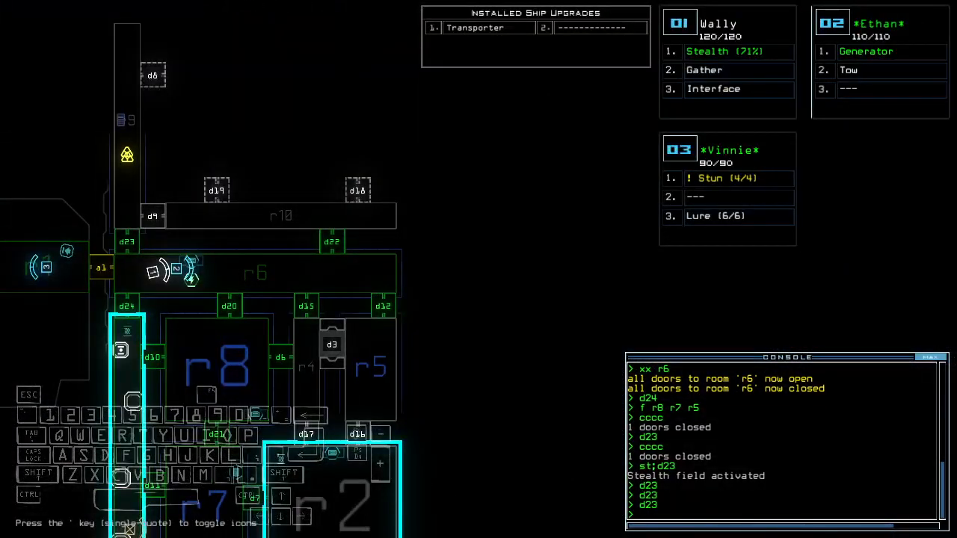
key(space)
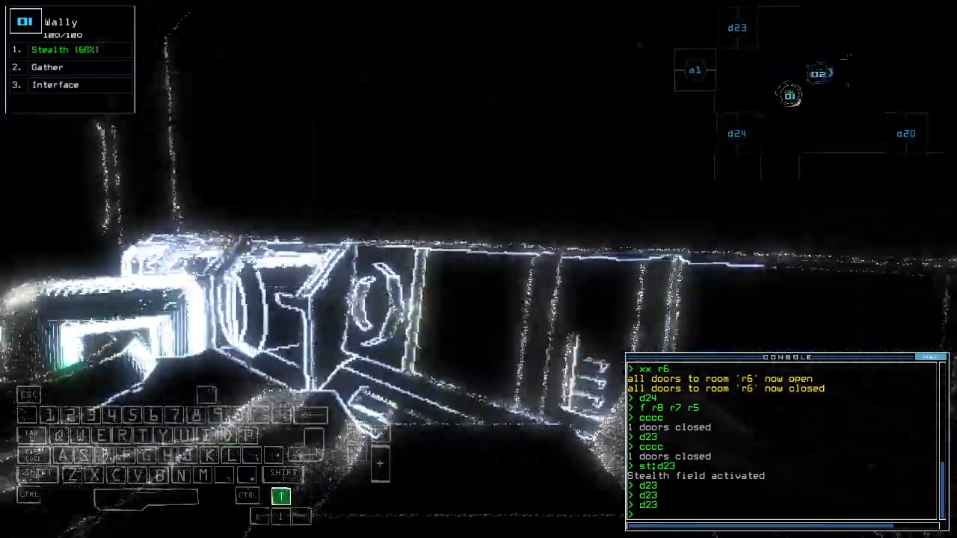
key(Up)
key(Up)
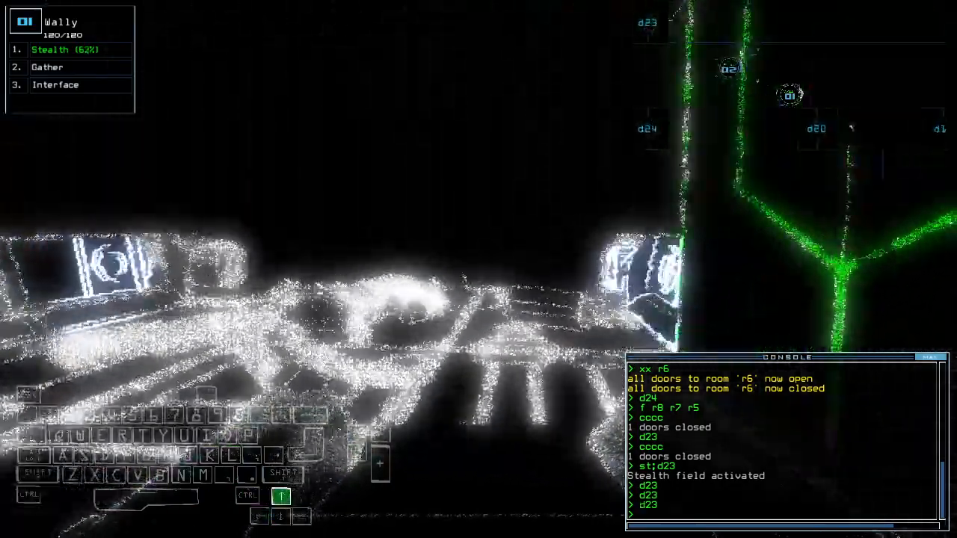
key(space)
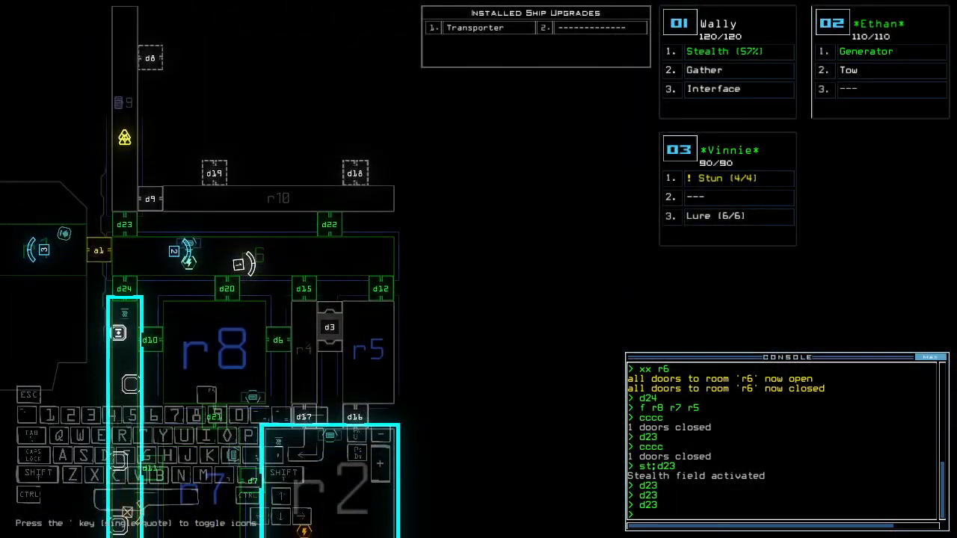
key(space)
key(Up)
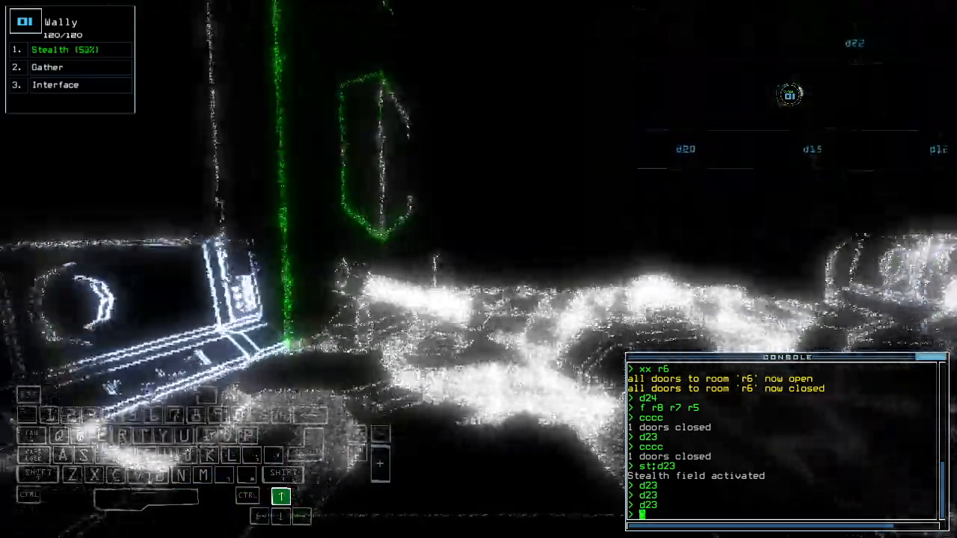
text(d22)
key(Return)
text(d22)
key(Return)
text(d)
Turn Wally around back to r6 and run st to switch the stealth field off.
key(BackSpace)
key(Left)
key(space)
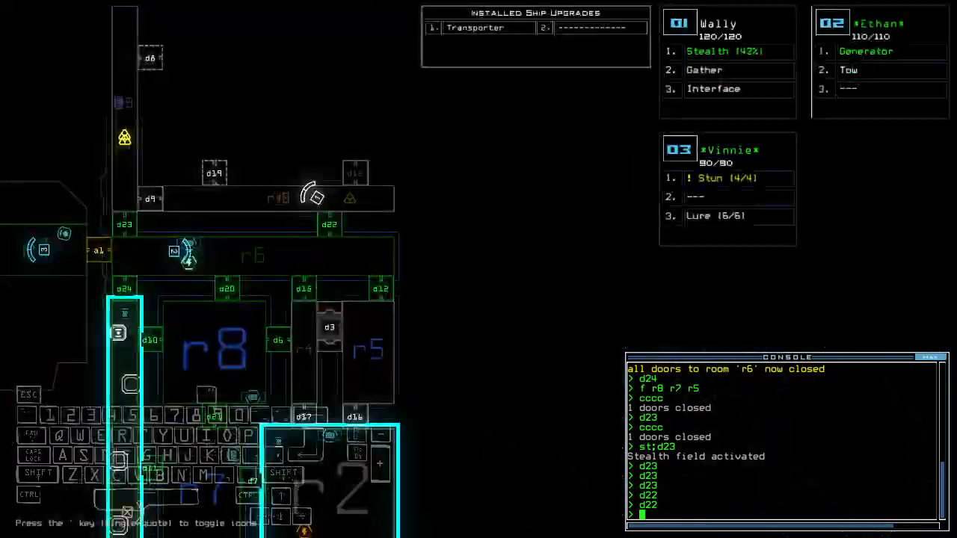
key(space)
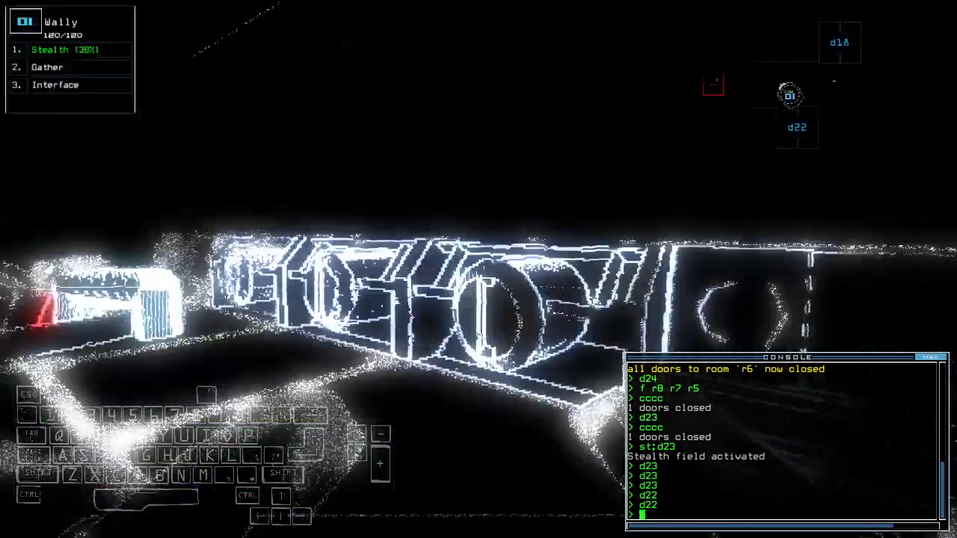
text(d22)
key(Down)
text(d)
key(BackSpace)
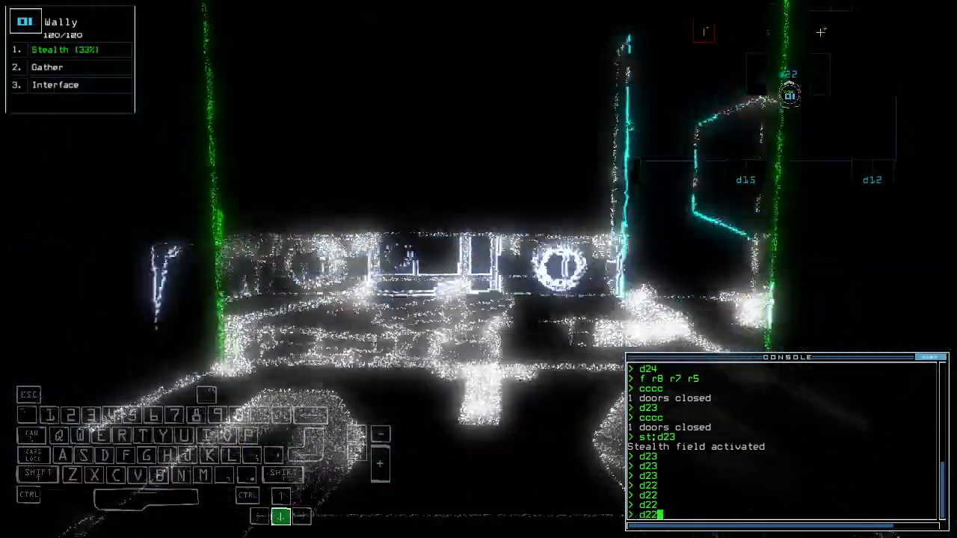
key(Left)
key(space)
text(st)
key(Return)
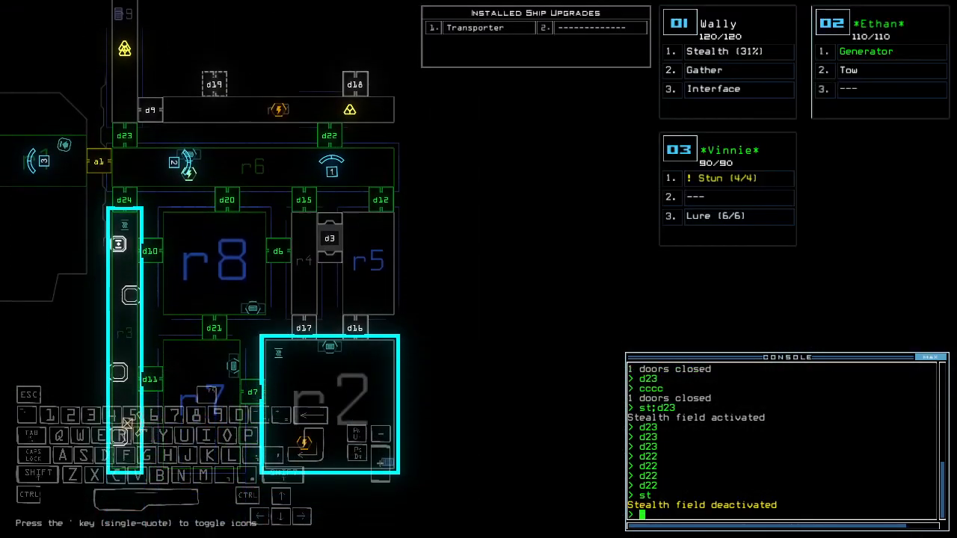
text(f r9 r19)
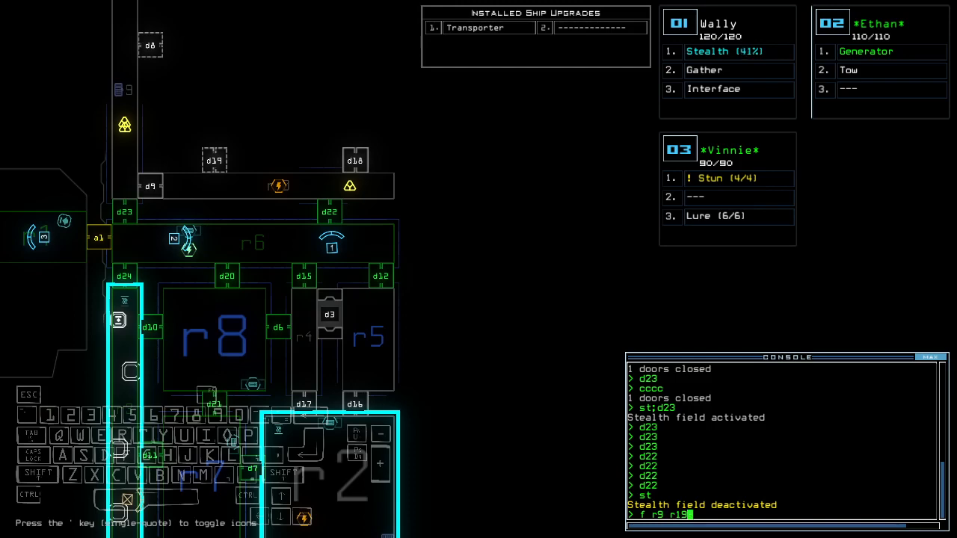
Transport Wally to room r11, drive it forward and turn its stealth field on.
key(Return)
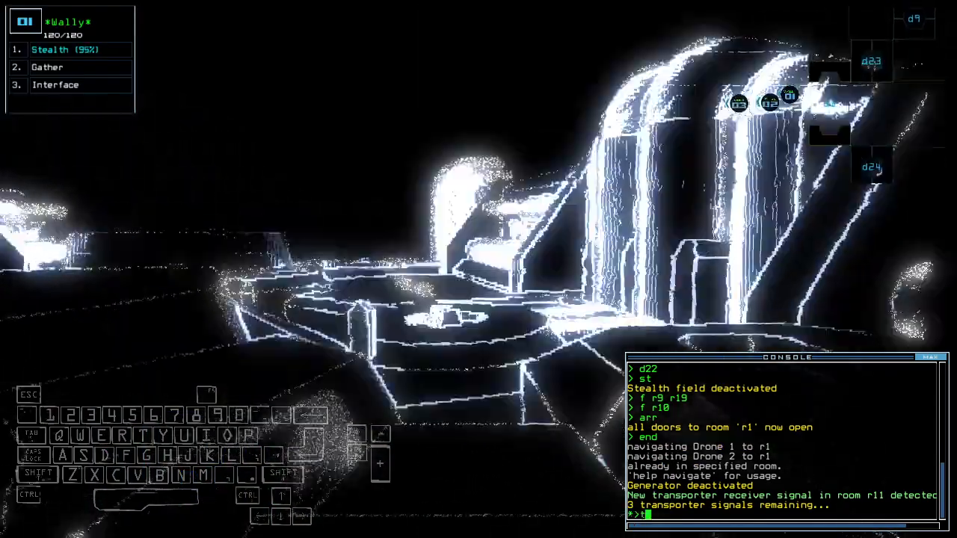
text(transport r11)
key(Return)
key(Up)
key(Up)
key(Up)
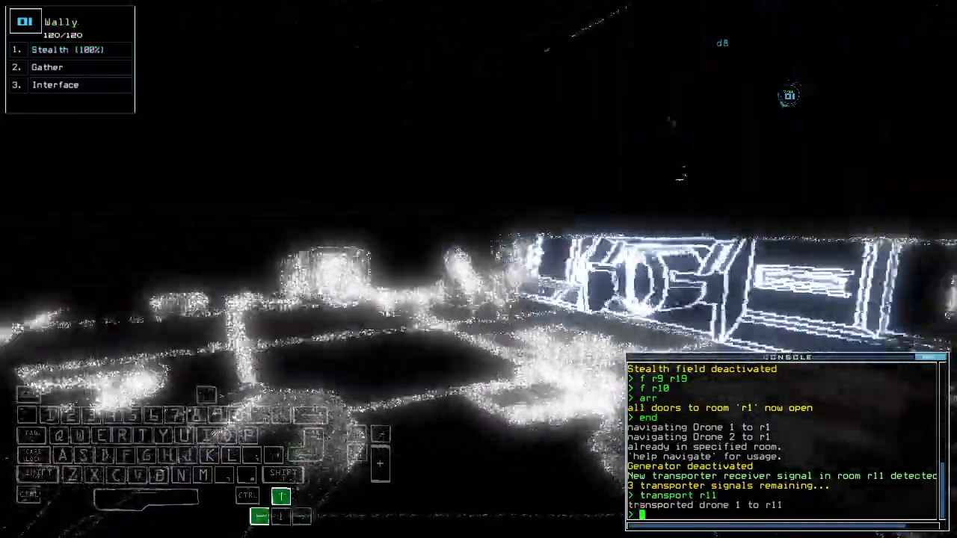
text(st)
key(Return)
Drive Wally through the room, then transport it back to r1 and switch stealth off.
key(Up)
key(Up)
key(Up)
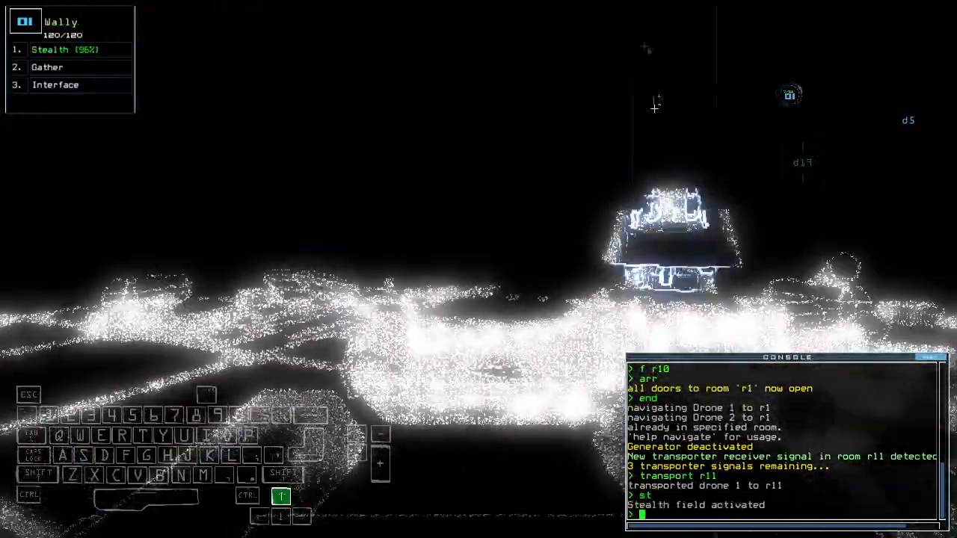
key(Up)
key(Up)
key(Up)
key(Up)
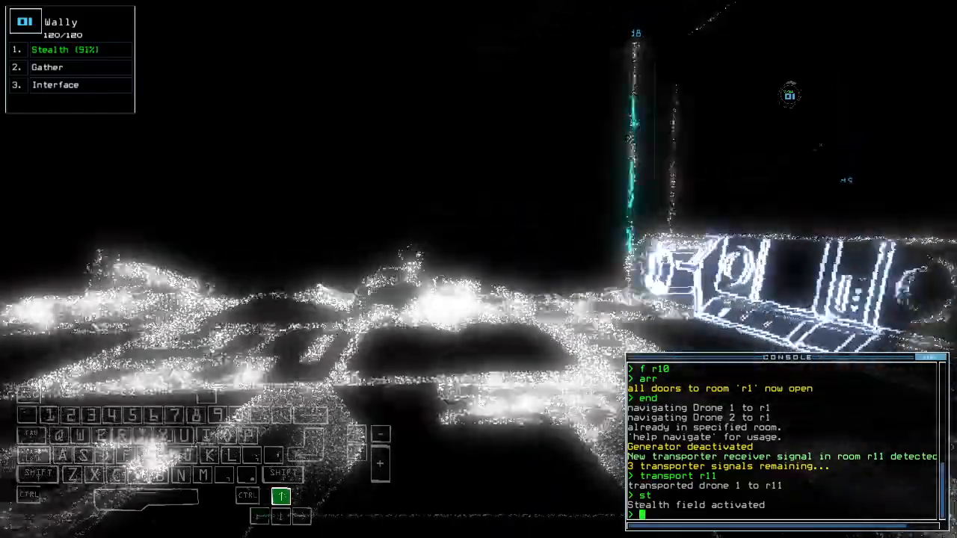
key(Up)
key(Up)
key(Up)
key(Up)
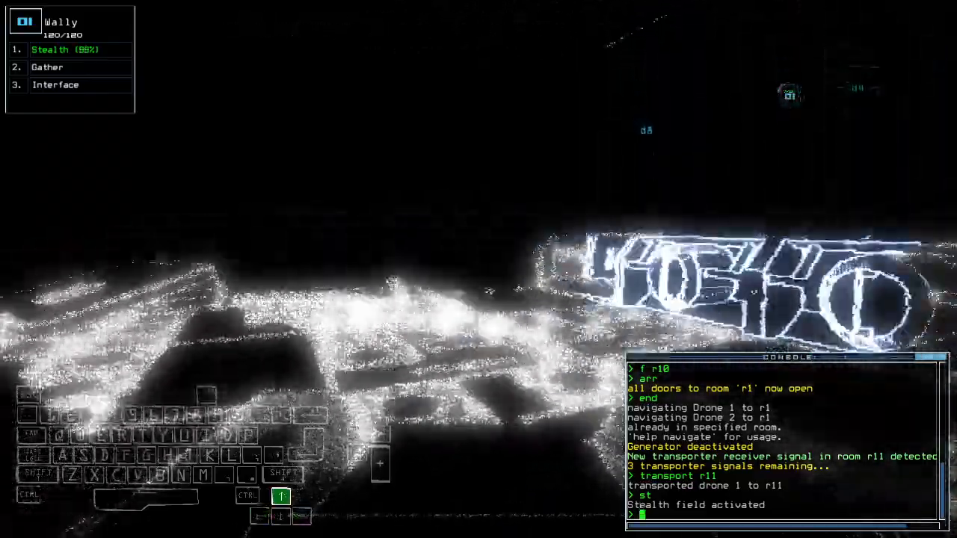
key(Up)
key(Up)
key(Up)
key(Up)
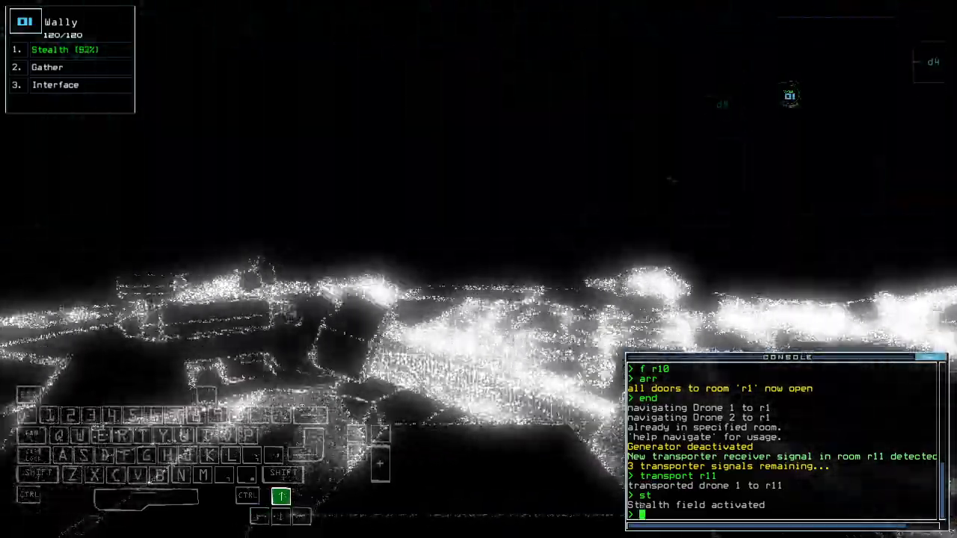
key(Up)
key(Up)
text(tra)
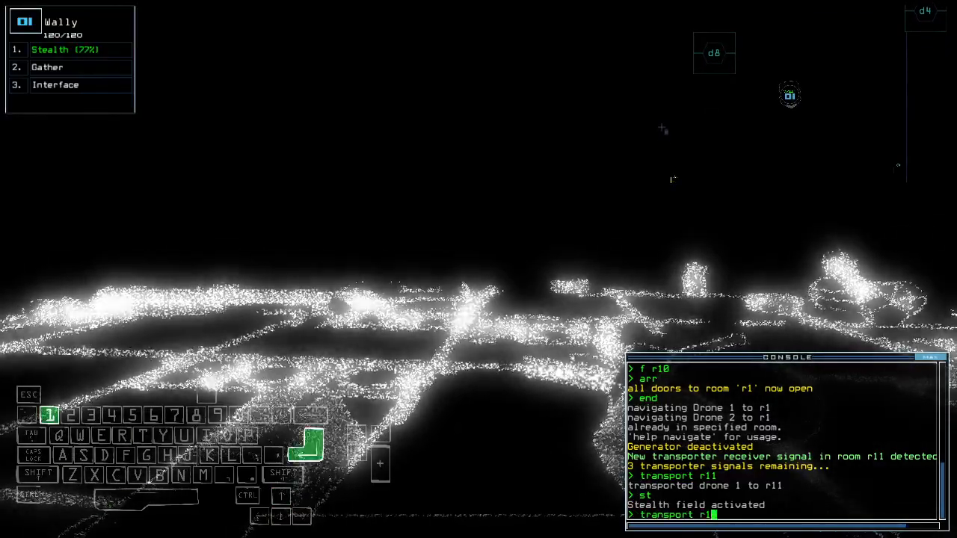
key(Return)
text(st)
key(Return)
key(Tab)
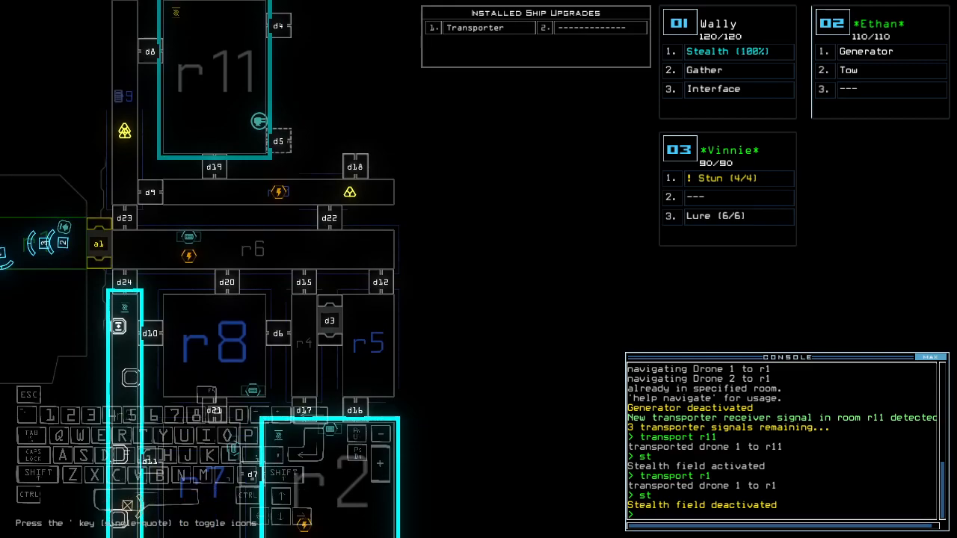
Drive drone 2 forward, run 'generator' to light the powered areas, then reverse back.
key(2)
key(Up)
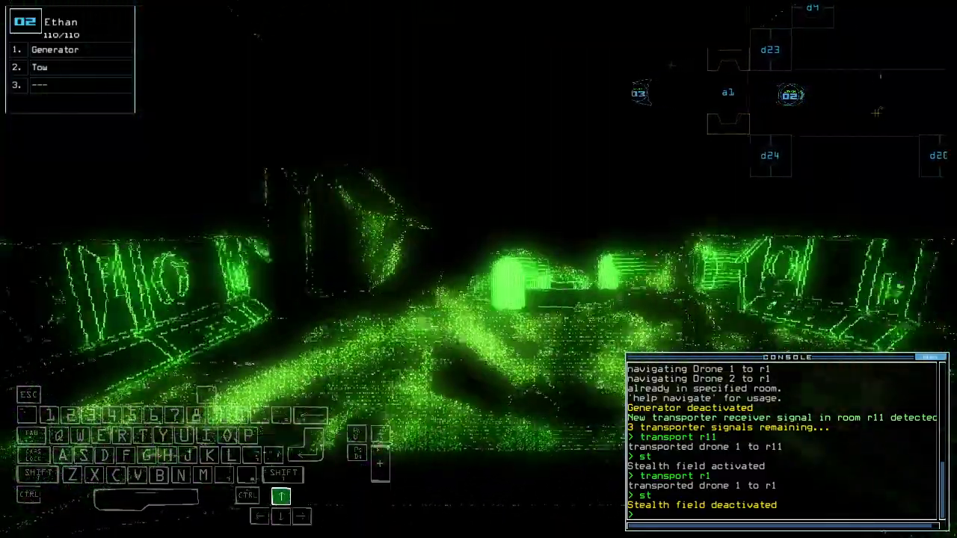
text(generator)
key(Return)
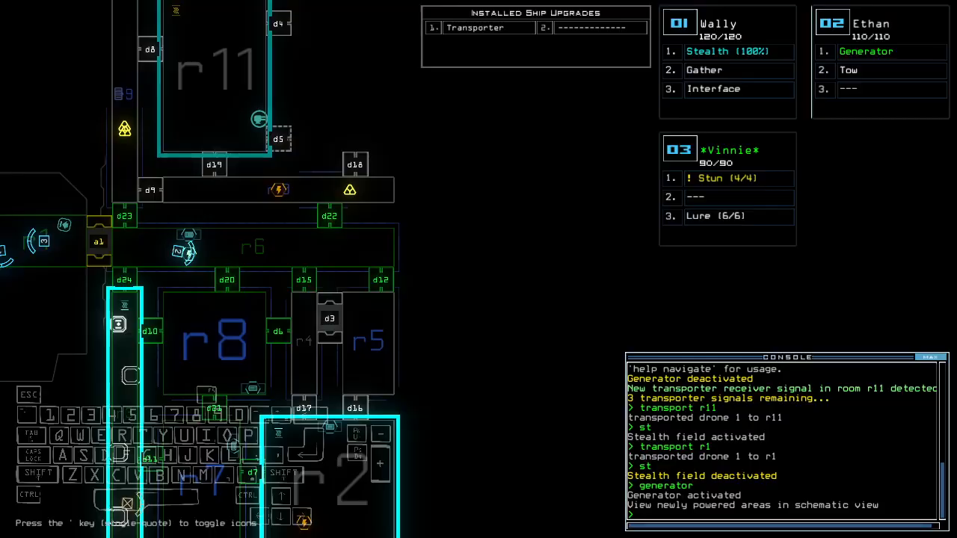
key(Down)
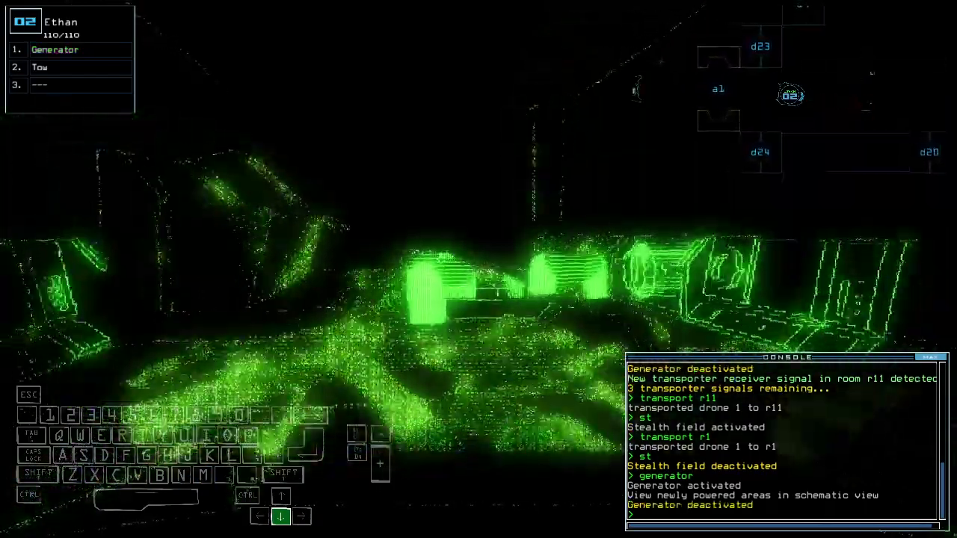
key(Down)
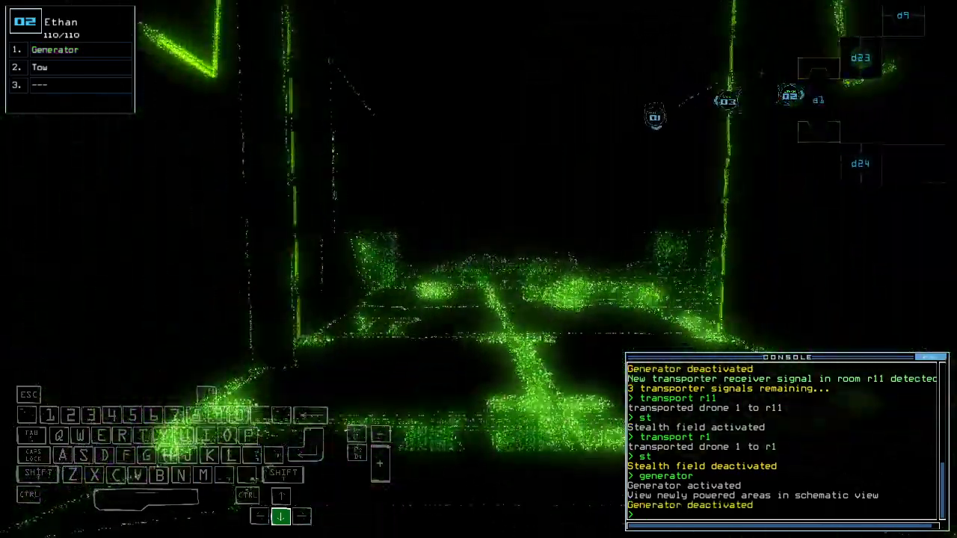
Move the Generator to drone 3 and run 'swap 1 lu st' trading drone 1's Stealth for its Lure.
key(Tab)
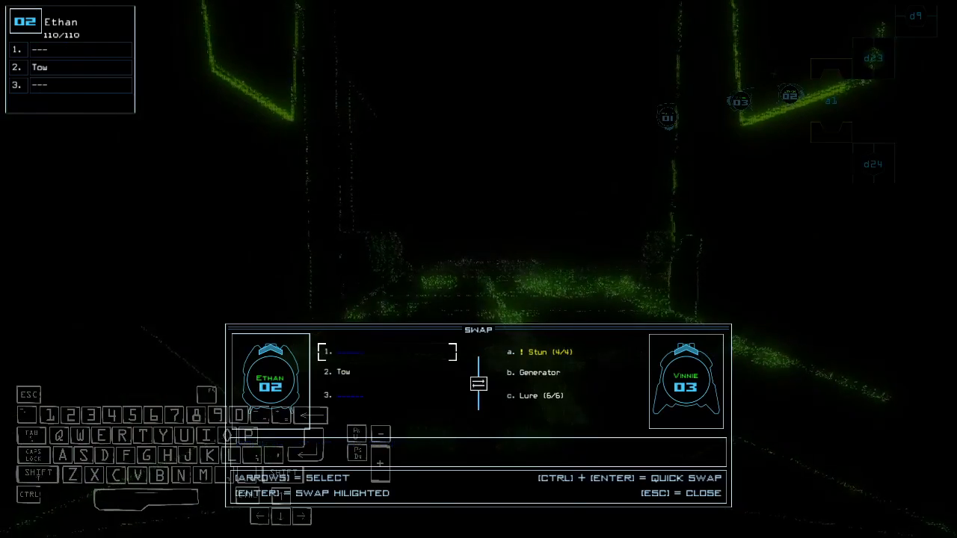
key(Escape)
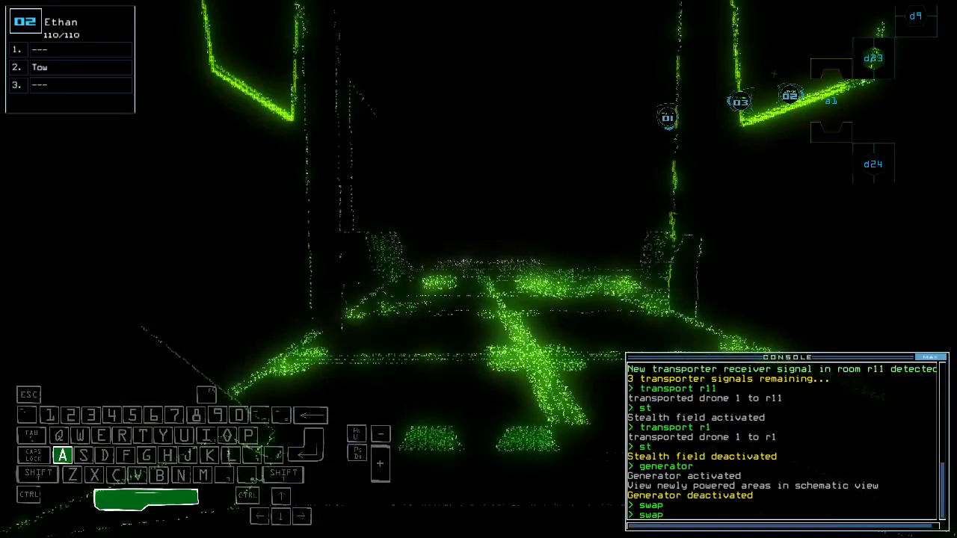
text(3swap 1 lu s)
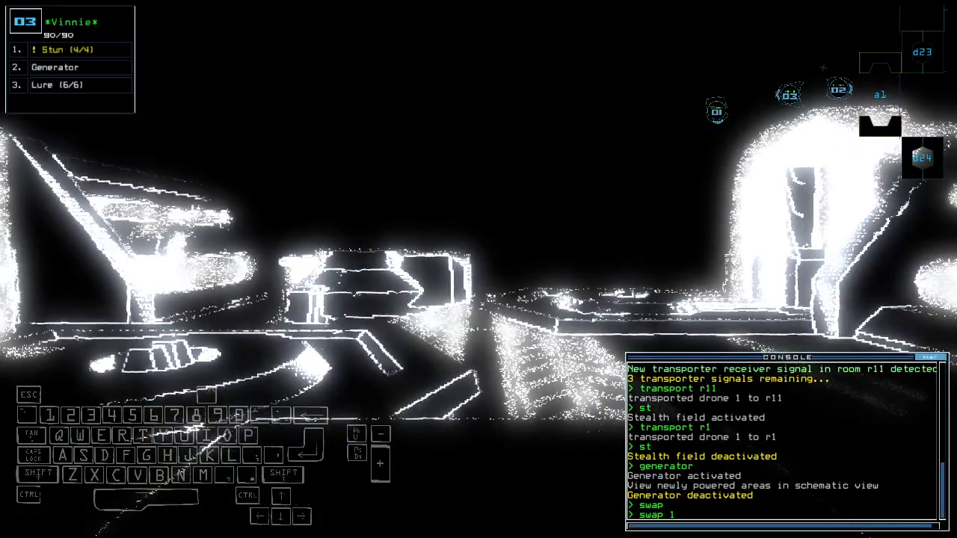
text(t)
key(Return)
key(2)
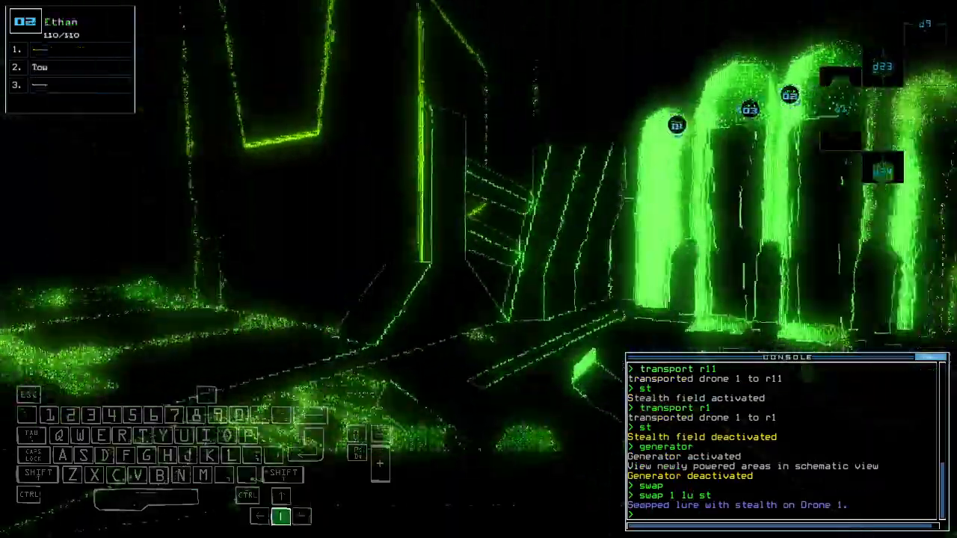
key(3)
Drive drone 3 forward, close all doors to r1 with 'ra' and power up its generator.
key(Up)
key(Up)
key(Up)
key(Up)
key(Up)
key(Up)
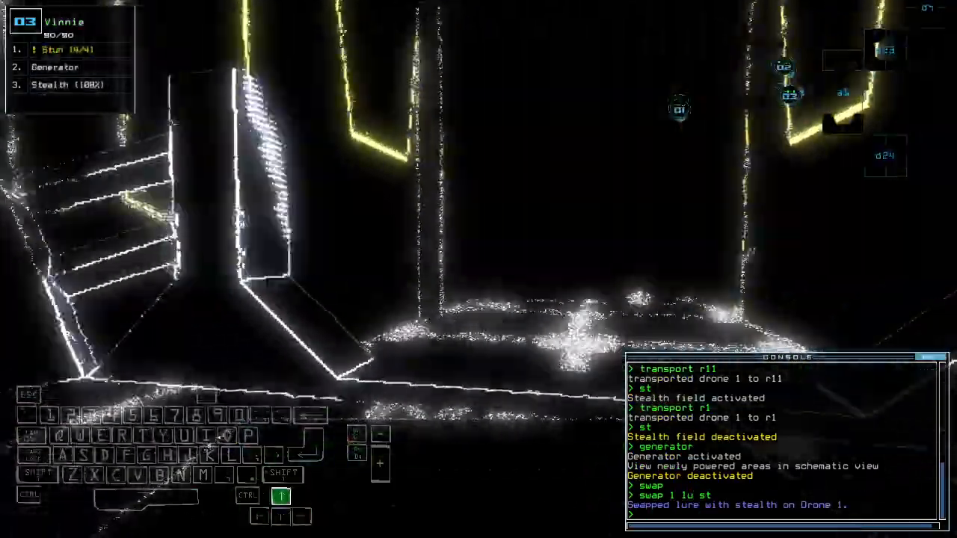
text(ra)
key(Return)
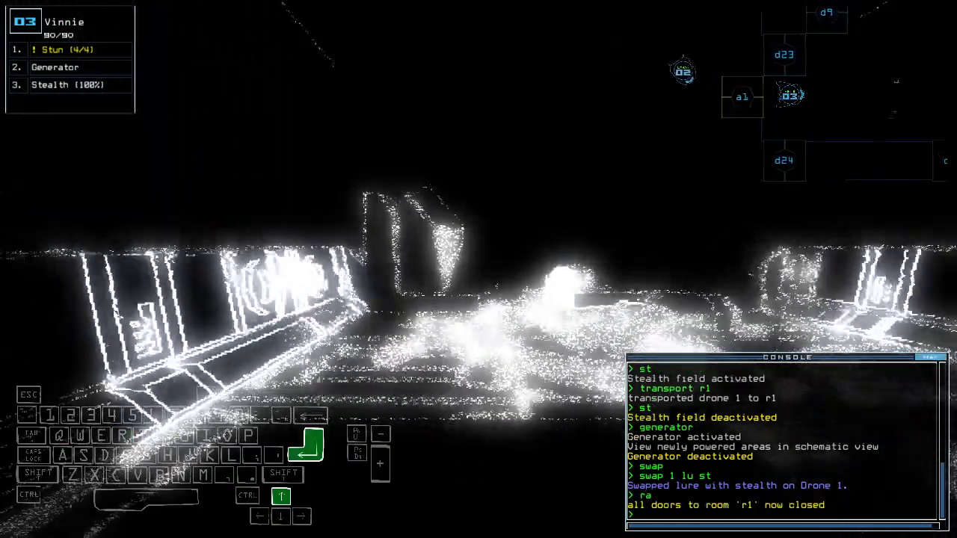
key(Up)
key(Up)
key(Up)
key(Left)
key(Left)
text(ge)
key(Return)
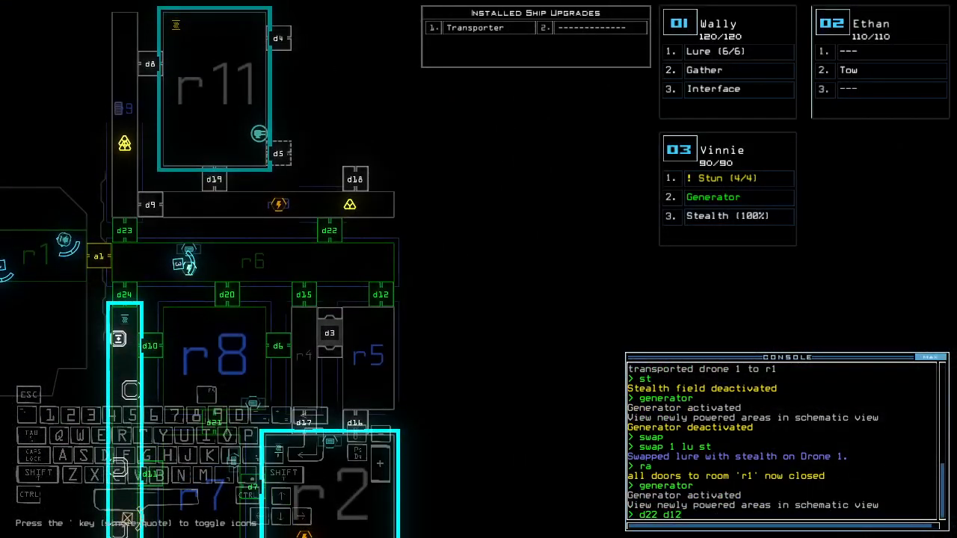
Cloak drone 3 and sneak it forward through the room, then reverse back out.
key(Up)
key(Up)
key(Up)
key(Up)
key(Up)
key(Up)
key(Up)
key(Up)
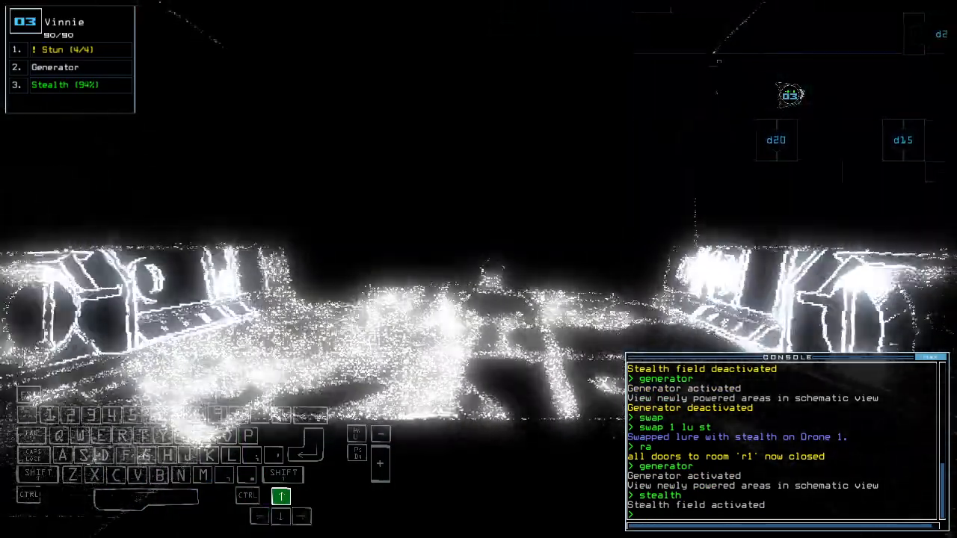
key(Up)
key(Up)
key(Up)
key(Up)
key(Up)
key(Up)
key(Up)
key(Left)
key(Up)
key(Left)
key(Left)
key(Left)
key(Left)
key(Down)
key(Down)
key(Down)
key(Down)
key(Down)
key(Down)
key(Down)
key(Down)
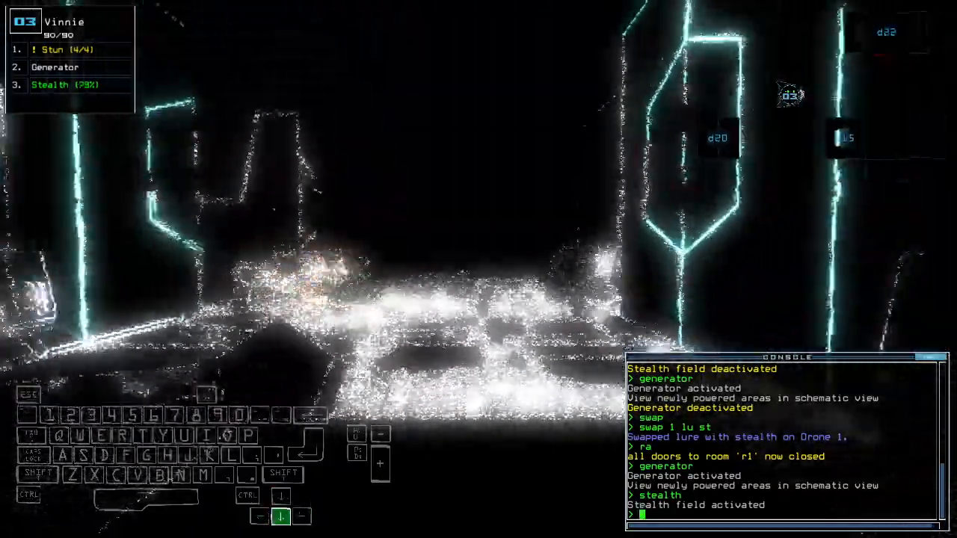
key(Down)
key(Down)
key(Down)
key(Down)
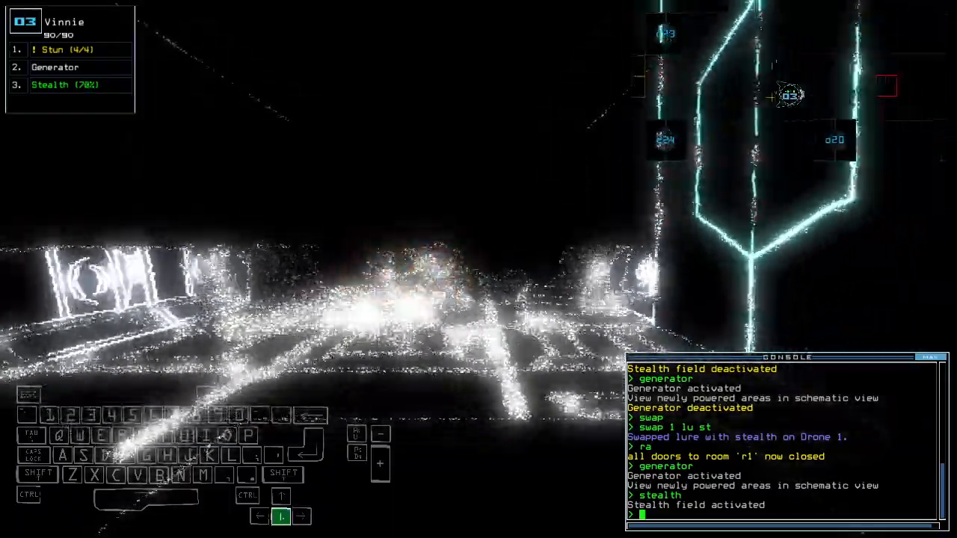
Advance again checking the map, then end stealth, power the generator, close two doors and reopen r1 with 'arr'.
key(Up)
key(Up)
key(Up)
key(Up)
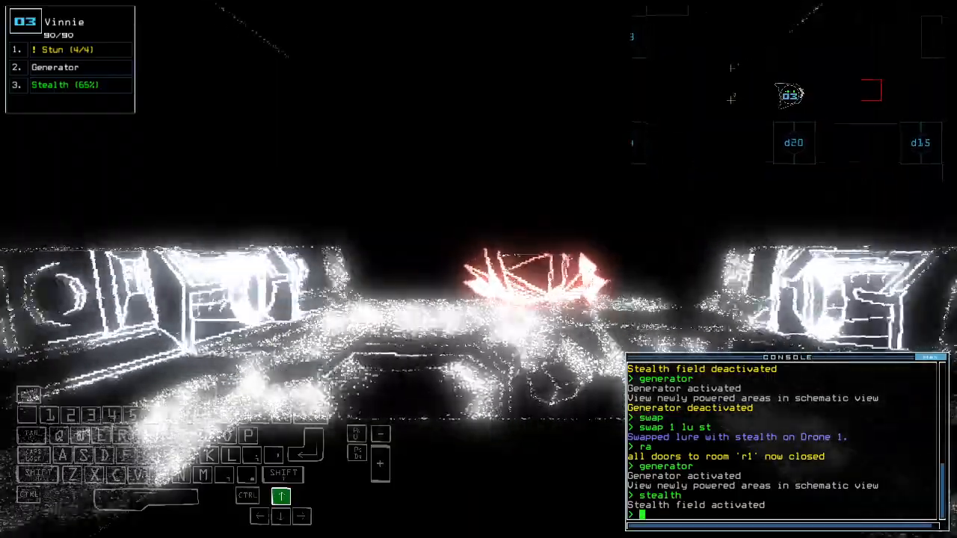
key(space)
key(space)
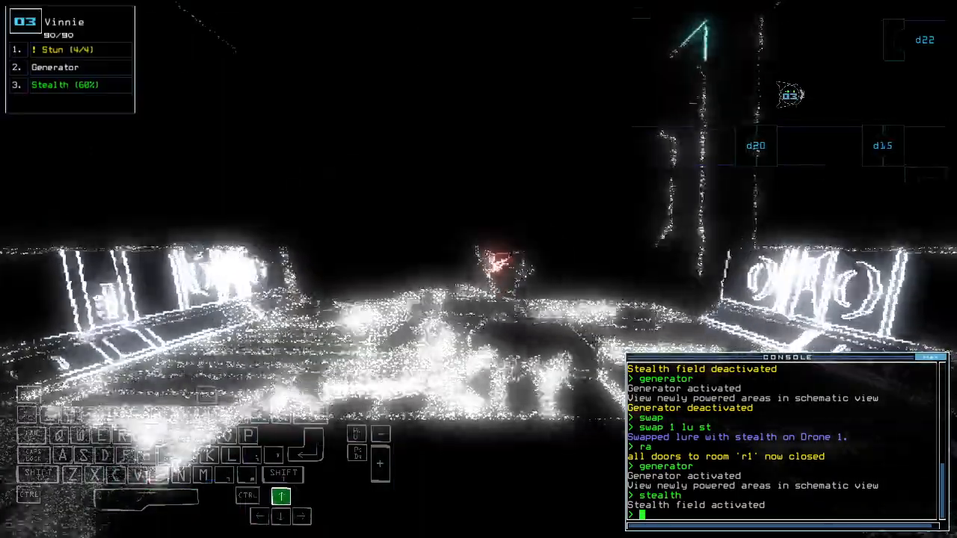
key(Up)
key(Up)
key(Up)
key(Up)
key(Up)
key(Up)
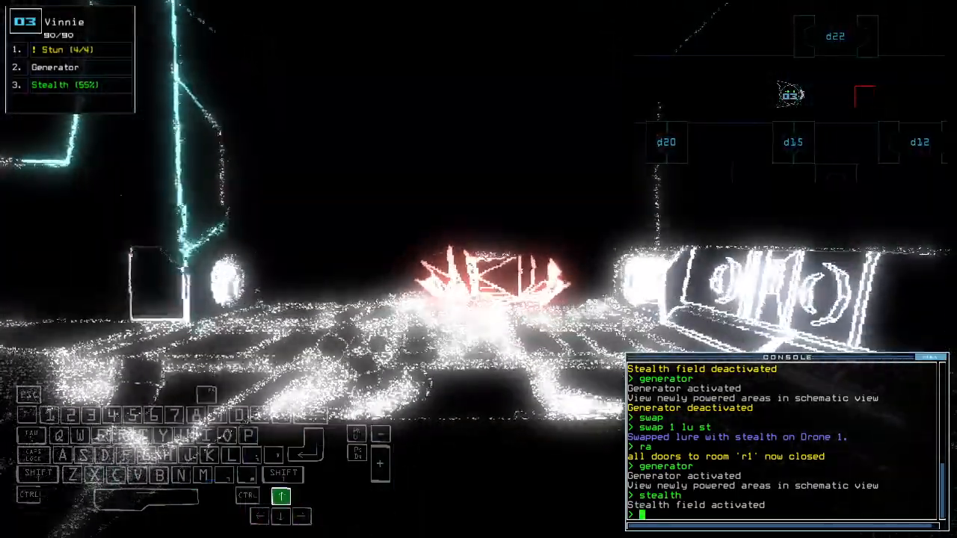
key(Up)
key(Up)
key(Up)
key(Up)
key(Down)
key(Down)
key(Down)
key(Down)
key(Down)
text(generator ;cc)
key(Down)
key(Down)
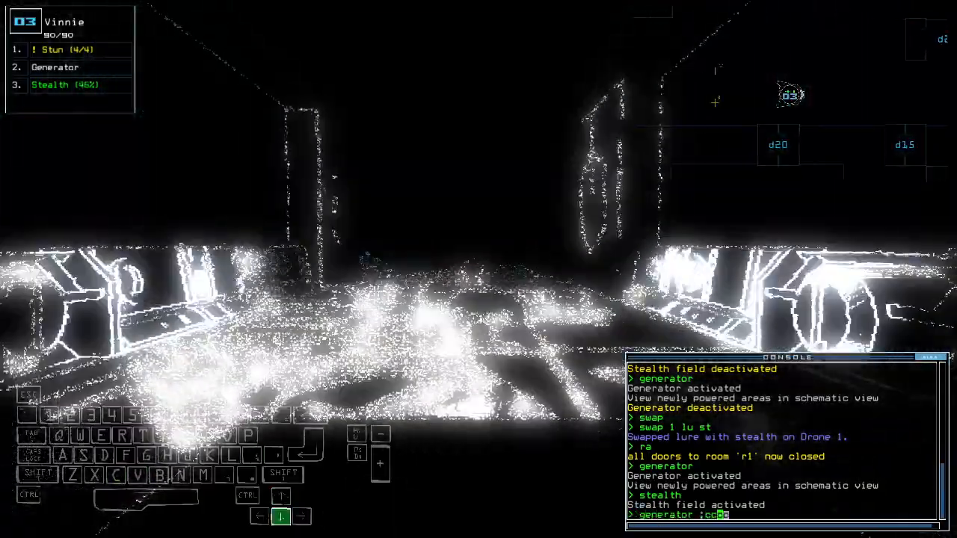
key(Return)
key(space)
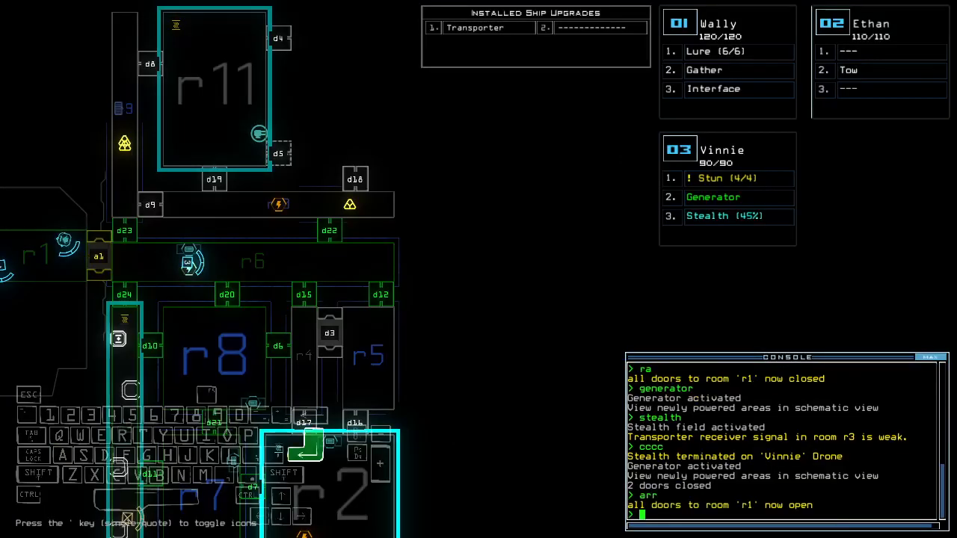
Swap the Generator back to drone 2 and run 'generator' to power it.
key(space)
key(Up)
key(Up)
text(swa)
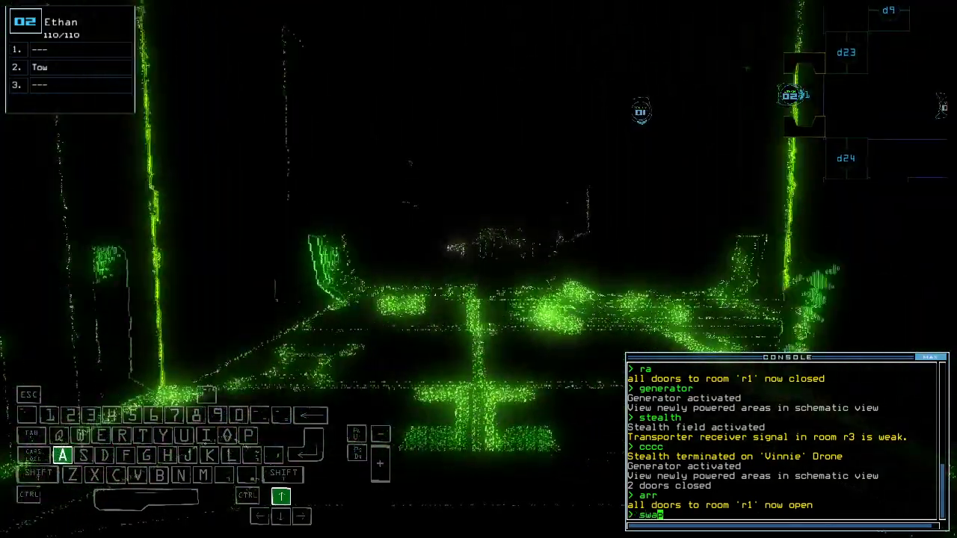
text(p)
key(Return)
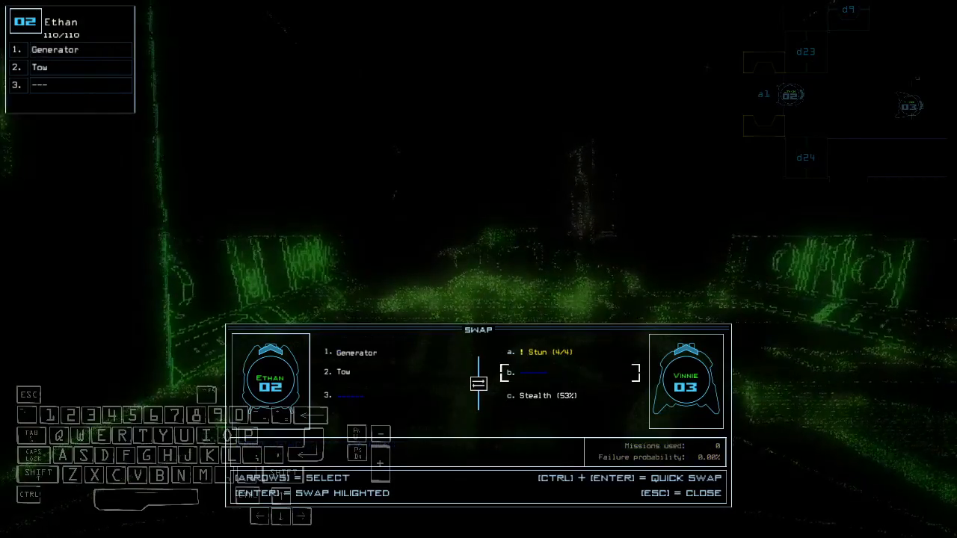
key(Escape)
text(generator)
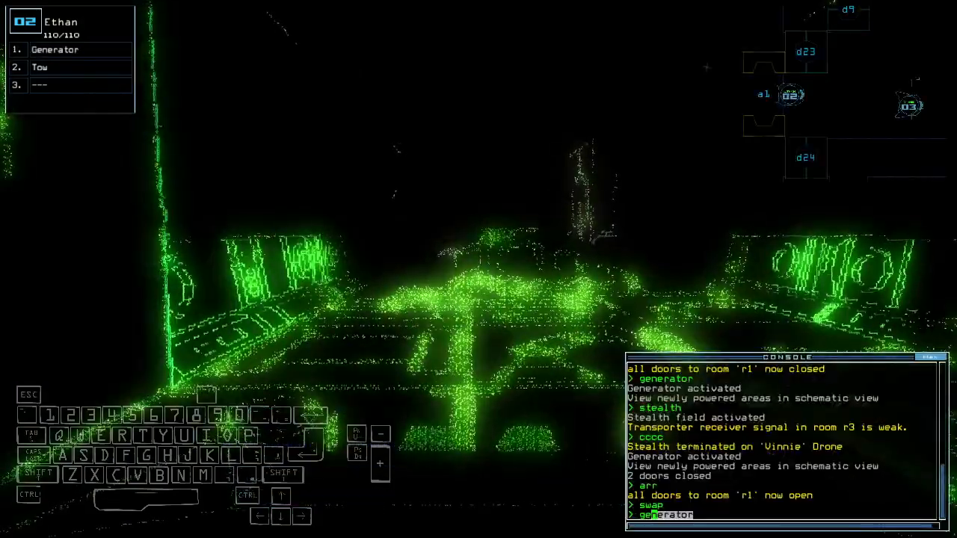
key(Return)
Swap drone 3's Stealth over to drone 1 for its Lure, then take control of drone 1.
key(3)
key(Down)
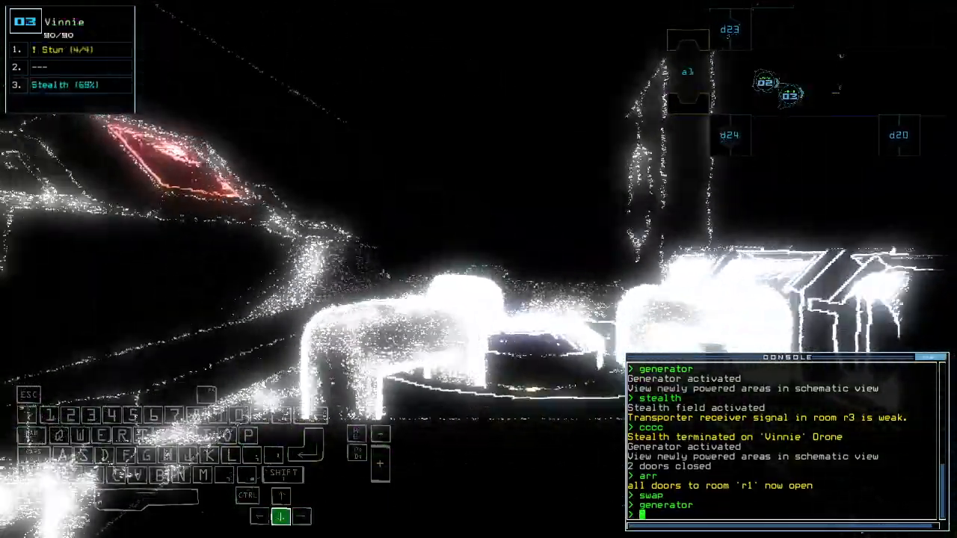
text(ap)
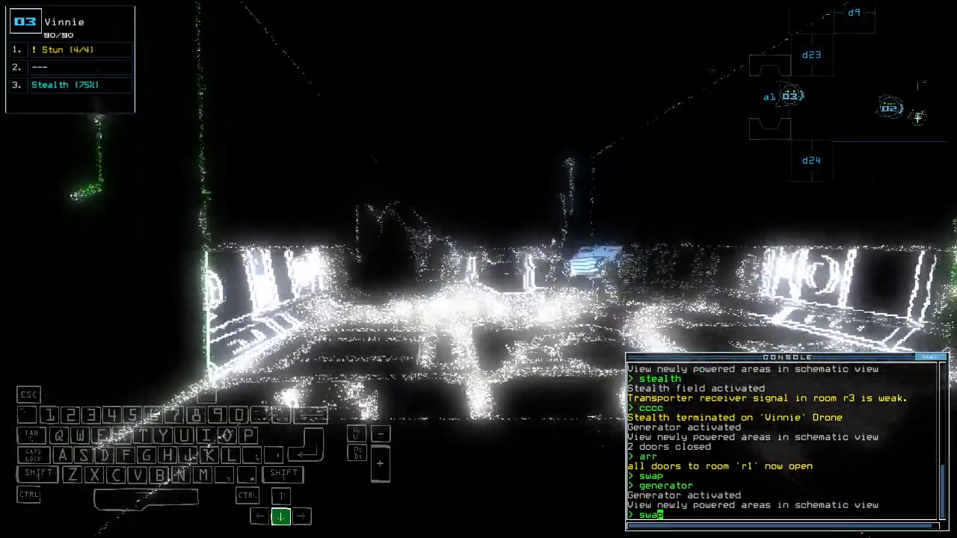
key(Return)
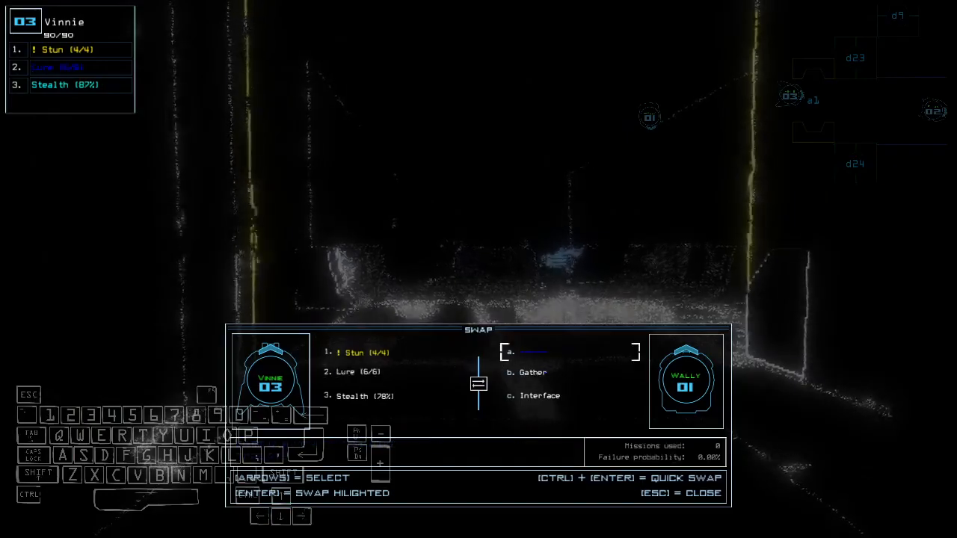
key(Escape)
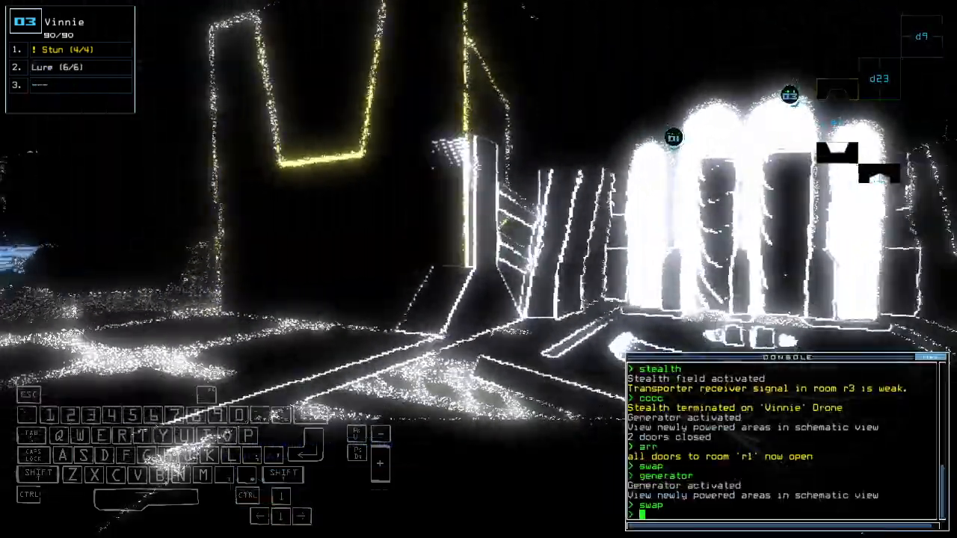
key(1)
key(Up)
Drive Wally up to door d22 and run 'st;d22' to cloak it and open the door.
key(Up)
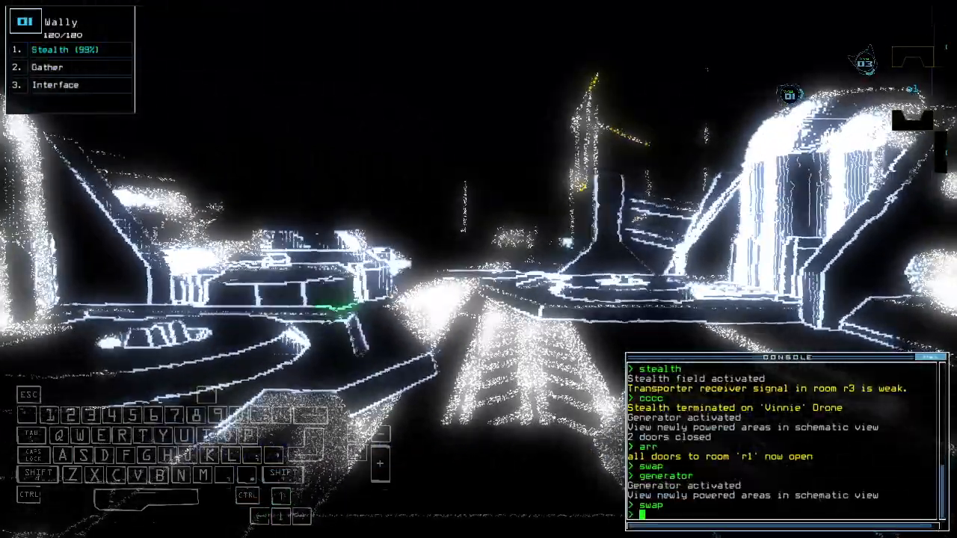
key(Up)
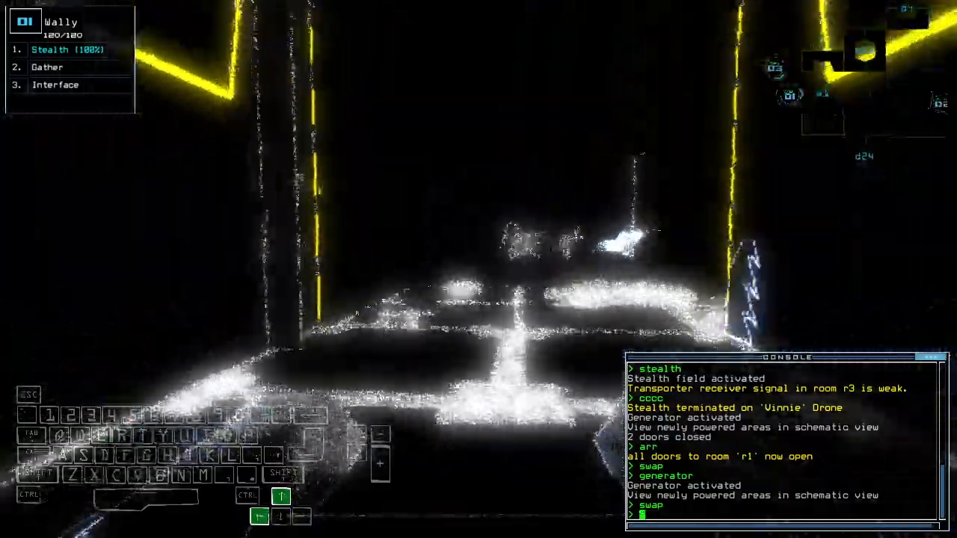
key(Up)
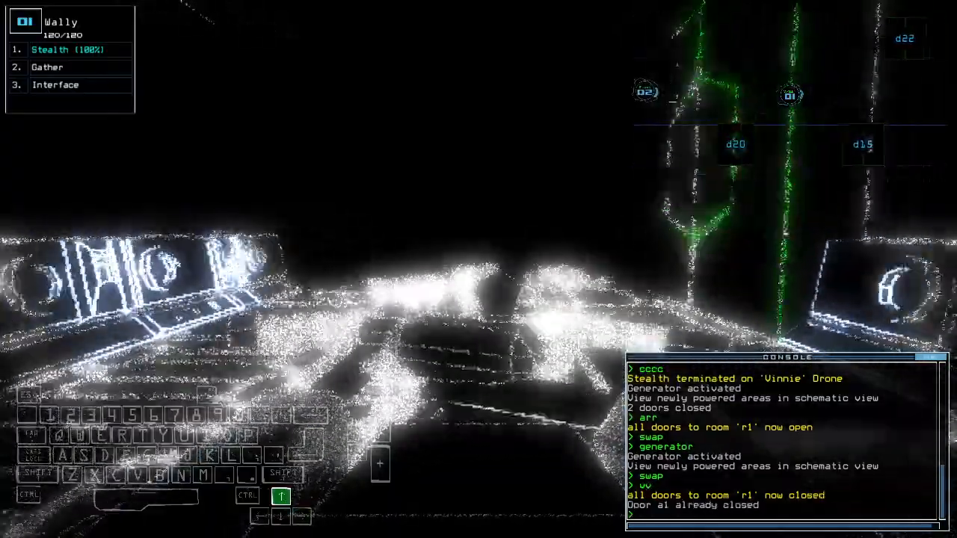
key(Up)
text(s1;d2)
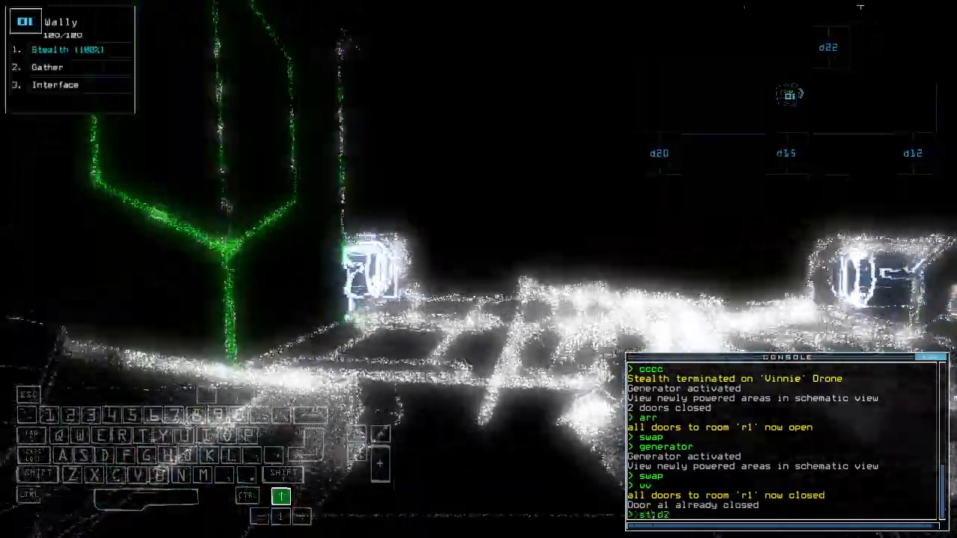
text(2)
key(Return)
key(Up)
key(Left)
Recall drone 2 with 'back 2', open all r1 doors with 'arr', then drop Wally's stealth.
key(Up)
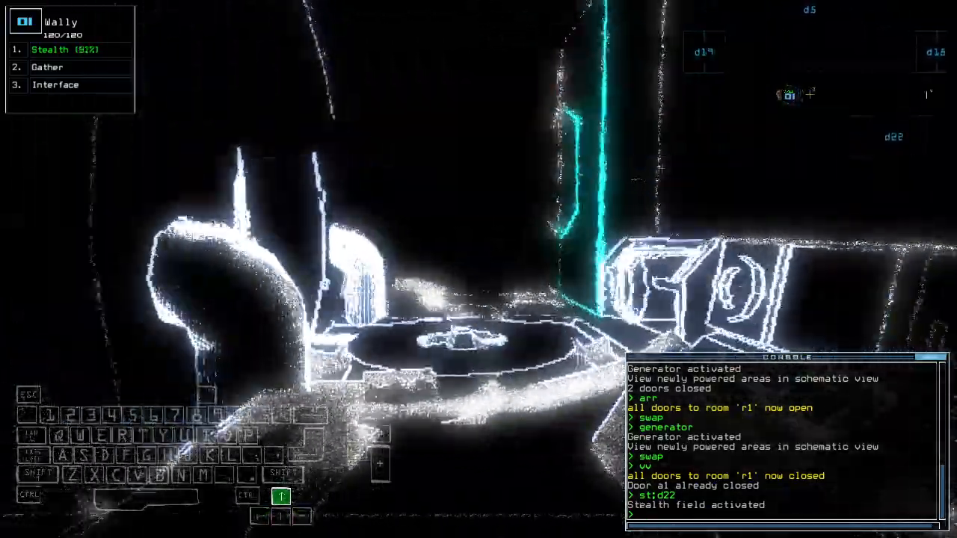
text(back 2)
key(Return)
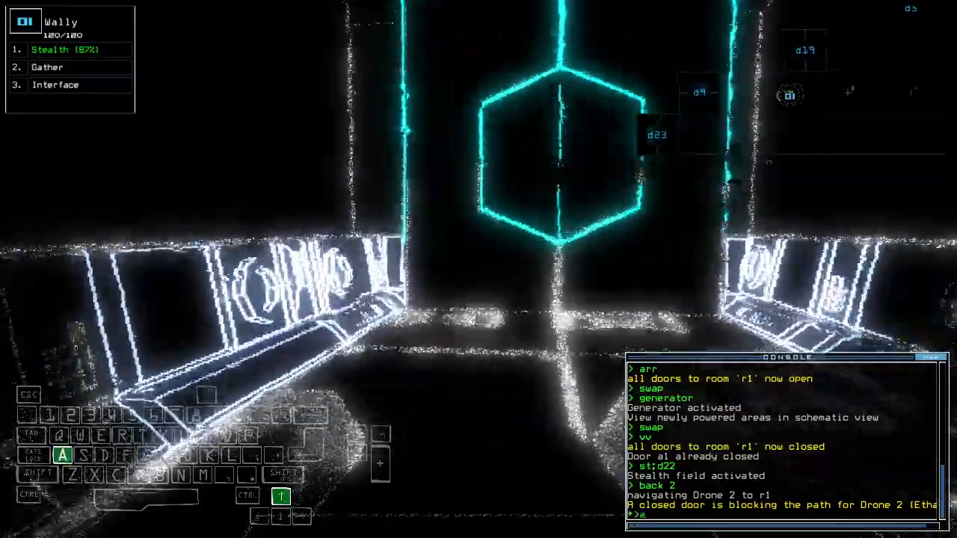
text(arr)
key(Return)
key(Up)
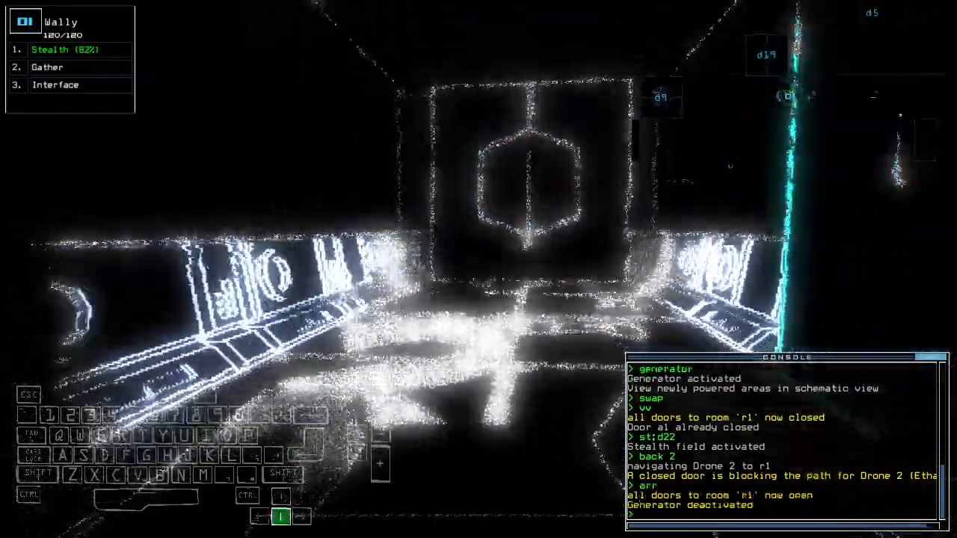
key(Left)
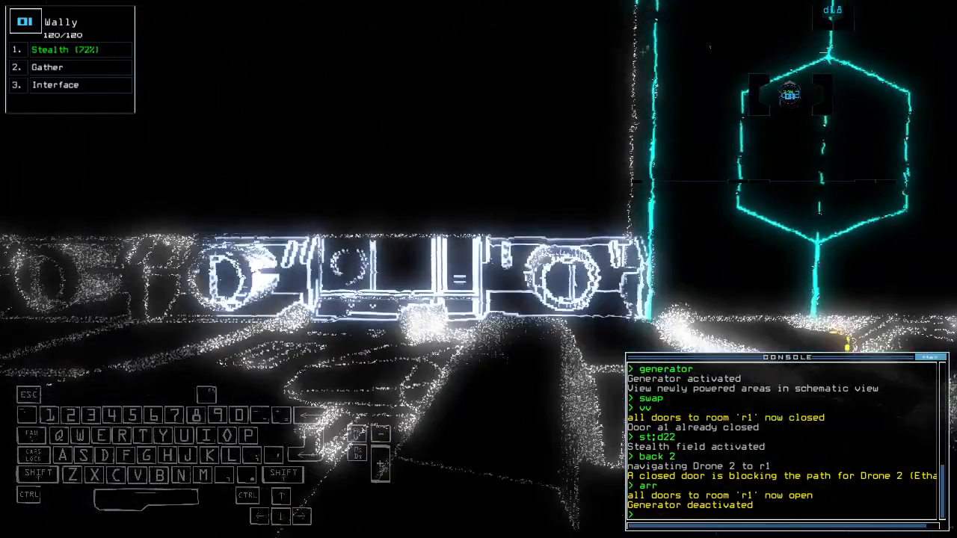
text(st)
key(Return)
key(space)
text(f r)
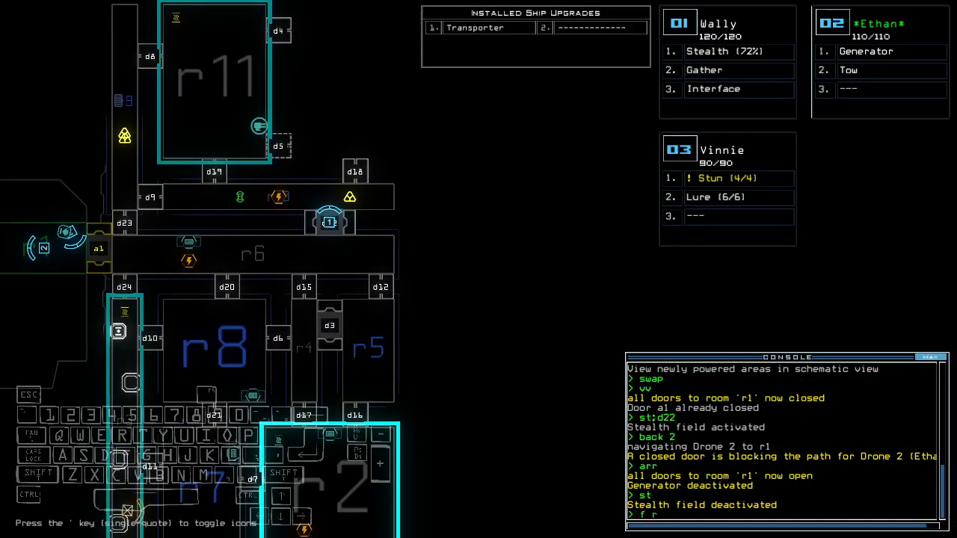
text(4)
Run 'f r4' and 'f r10', check mission time with 'te', and activate Ethan's generator.
key(Return)
text(0)
key(Return)
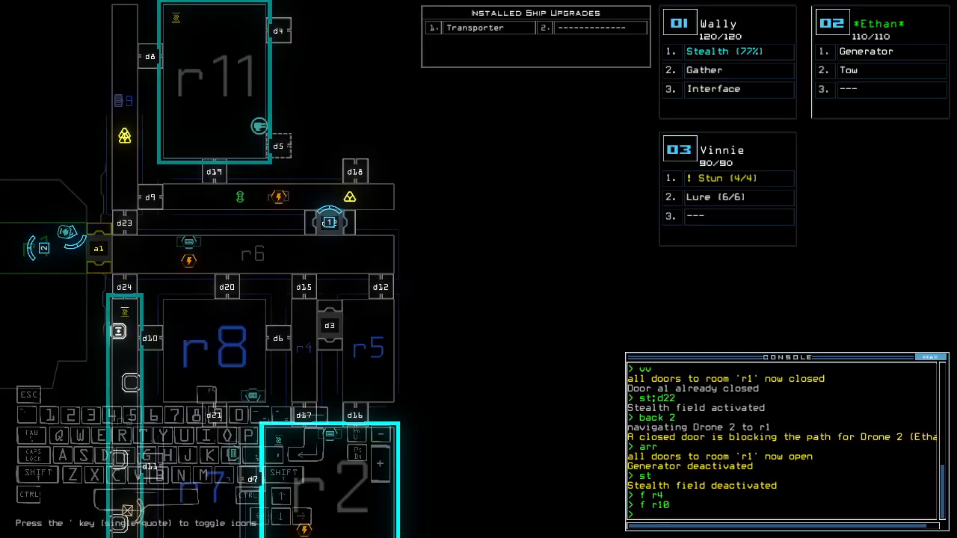
key(space)
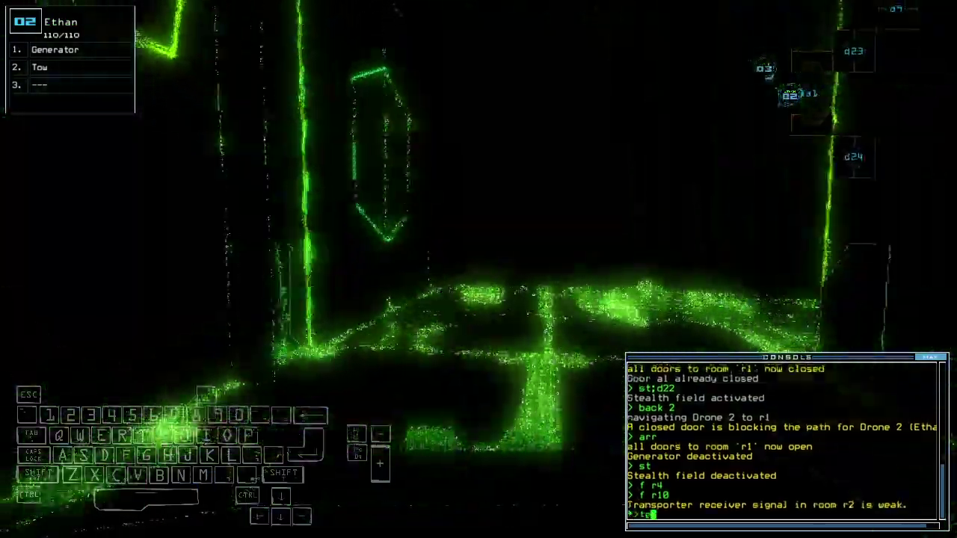
text(te)
key(Return)
key(Up)
key(Up)
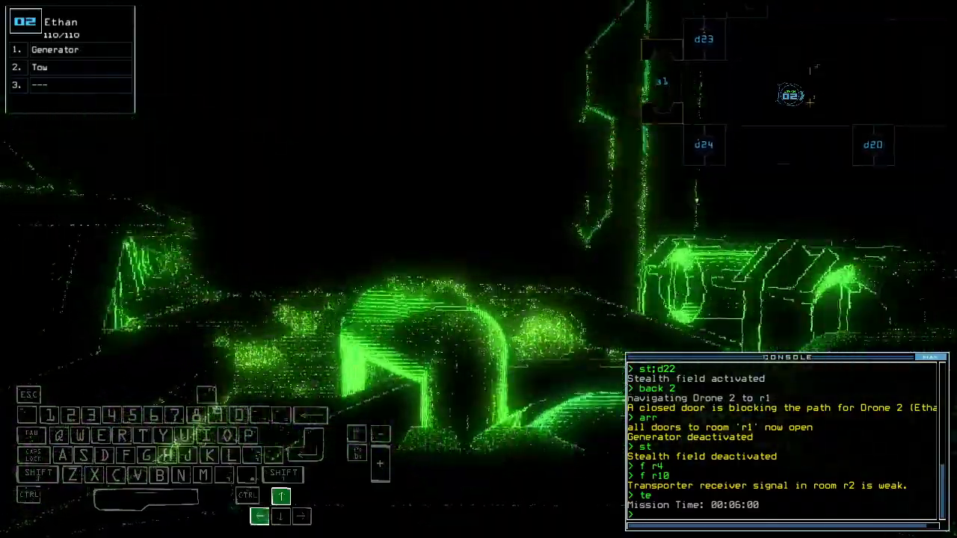
text(generator)
key(Return)
text(1)
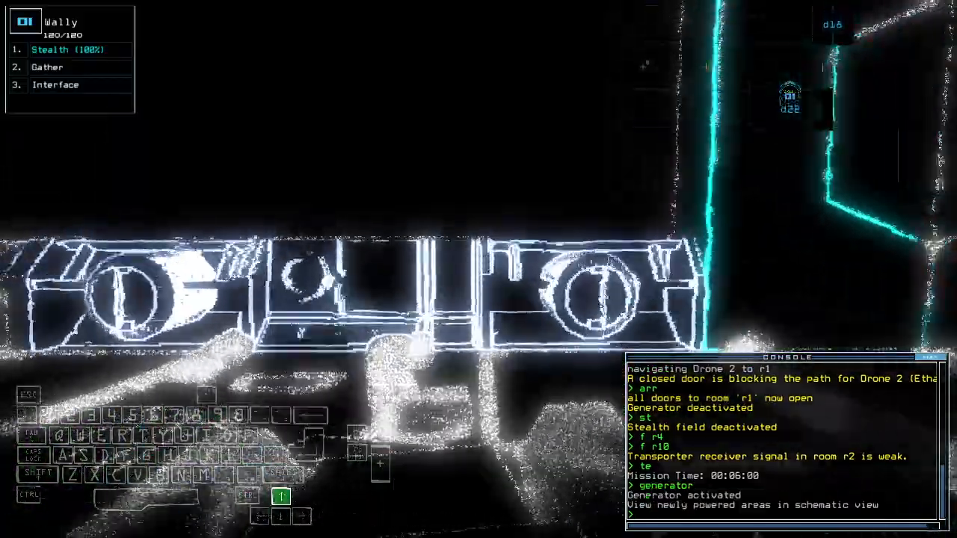
text(g)
Gather scrap and a jump cell of fuel with Wally, send drone 2 via 'navigate 2' and repower its generator.
key(Return)
key(Up)
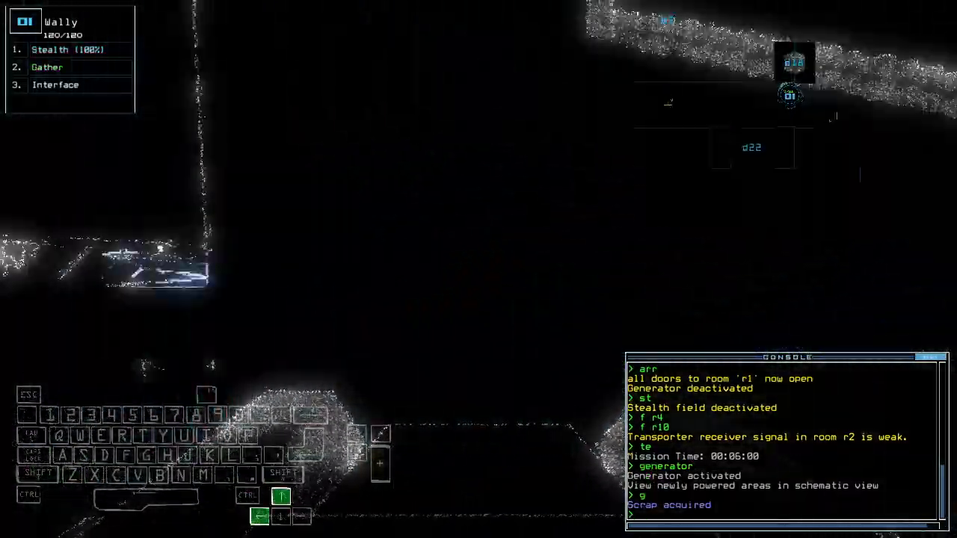
text(navigate 2)
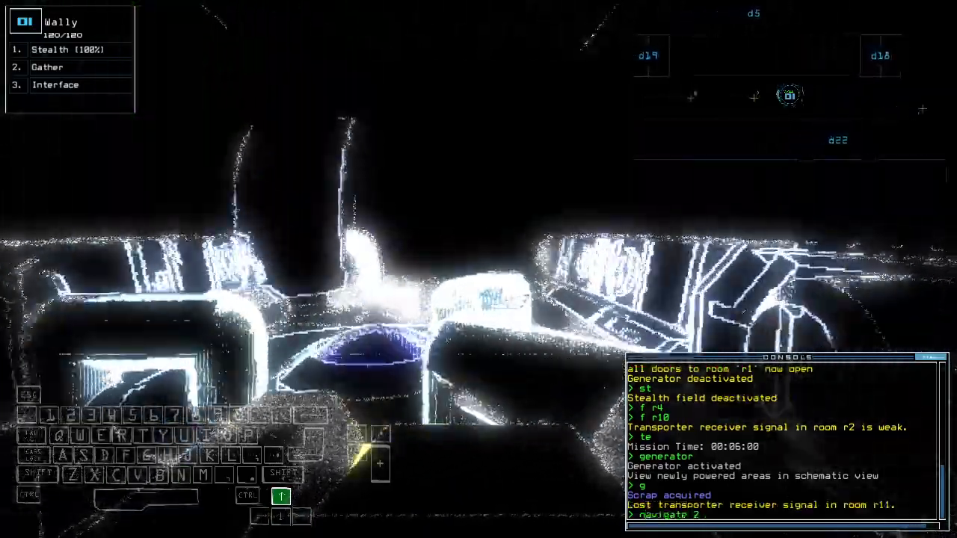
key(BackSpace)
key(BackSpace)
key(BackSpace)
text(g)
key(Return)
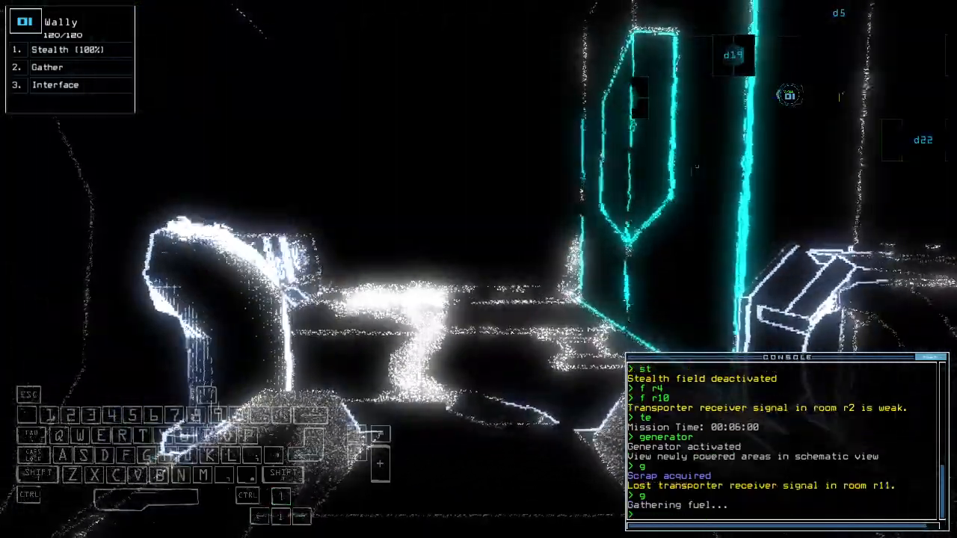
text(navigate 2)
key(Return)
key(space)
key(2)
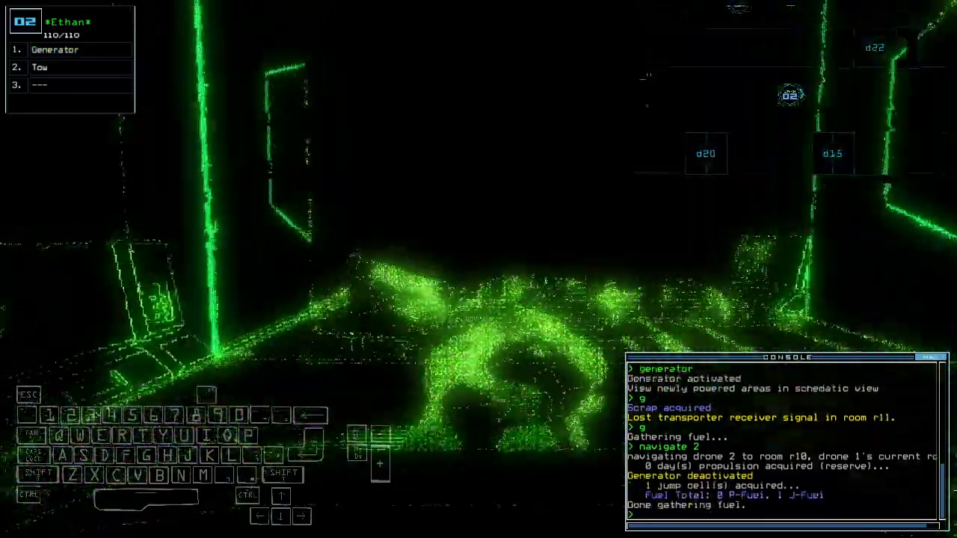
key(Up)
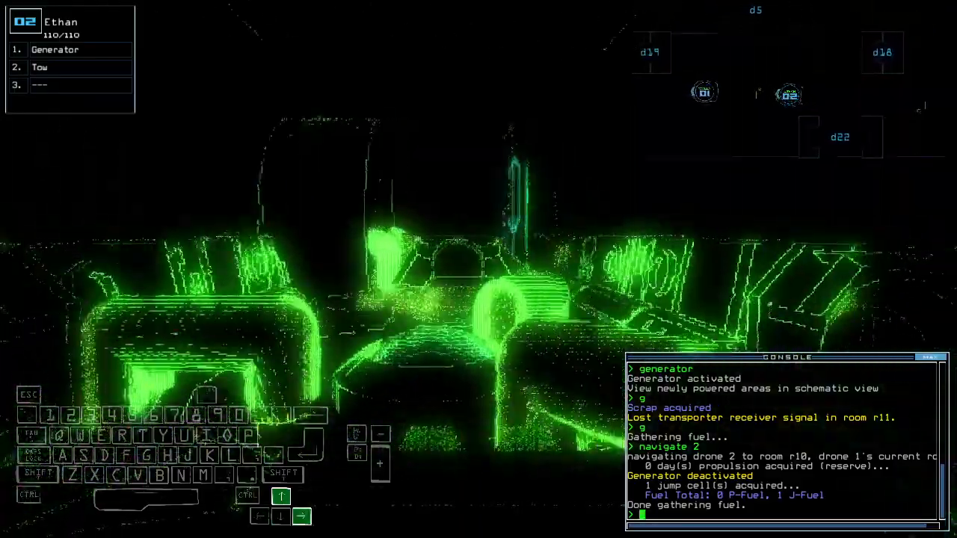
text(g)
key(Return)
Open doors d8 and d5 from the schematic, drive Wally through and check the mission time.
key(1)
key(space)
key(Return)
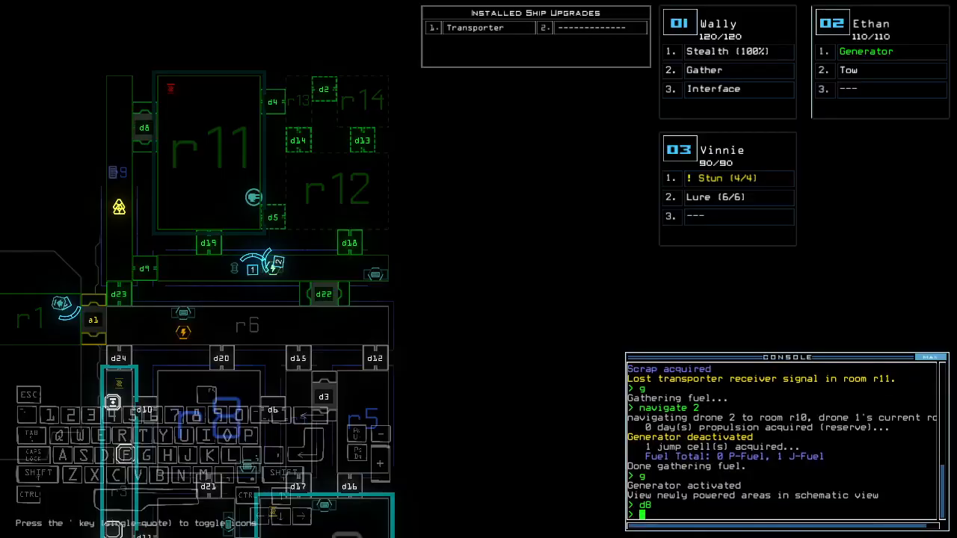
key(1)
key(Up)
key(Up)
key(space)
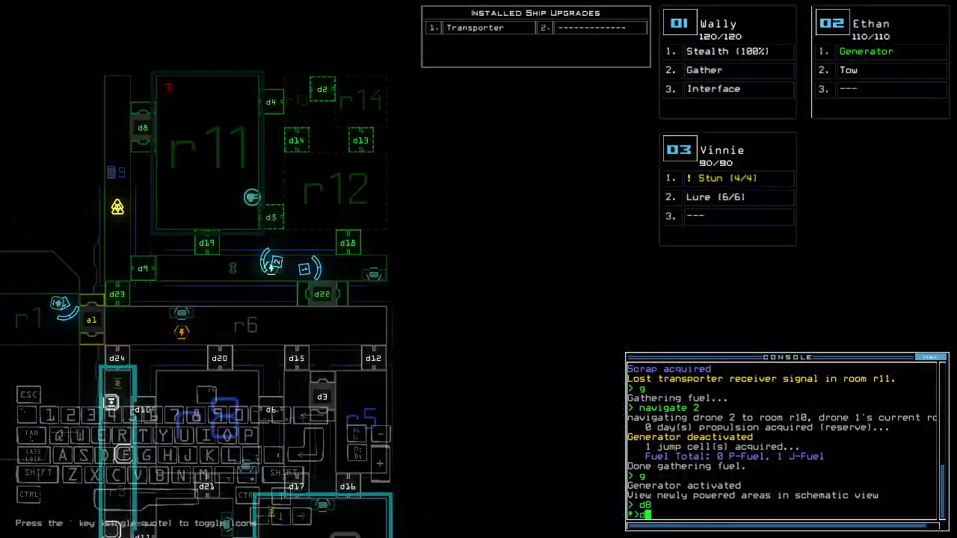
text(5)
key(Return)
key(1)
key(Up)
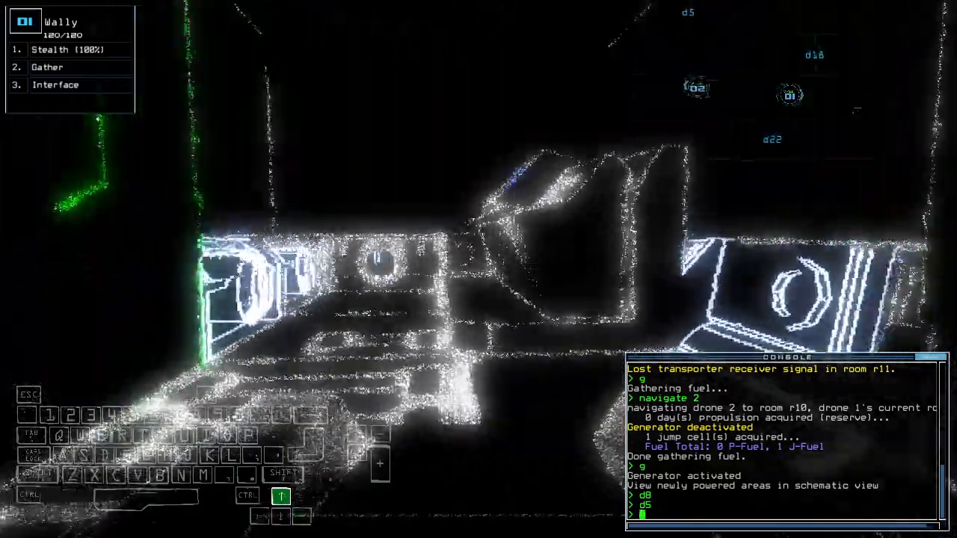
key(Up)
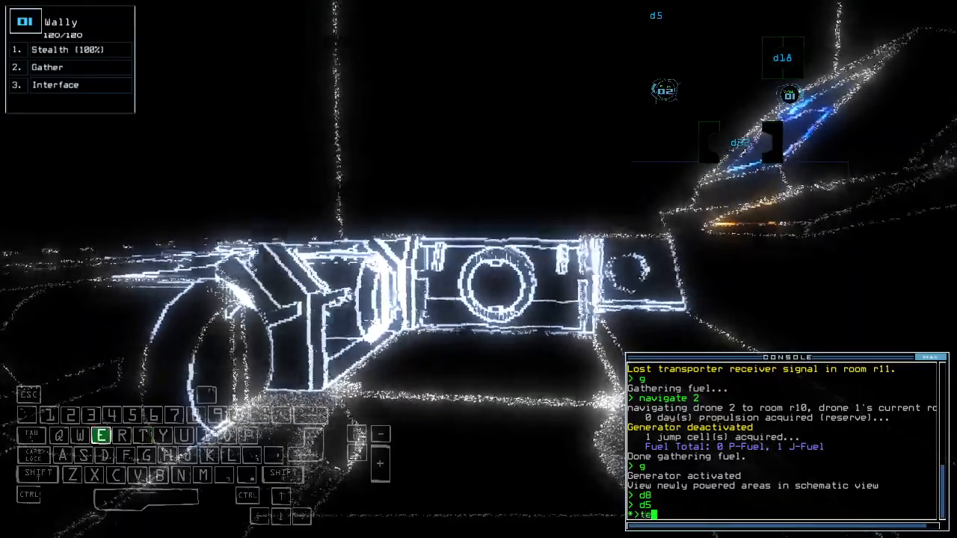
key(Return)
key(space)
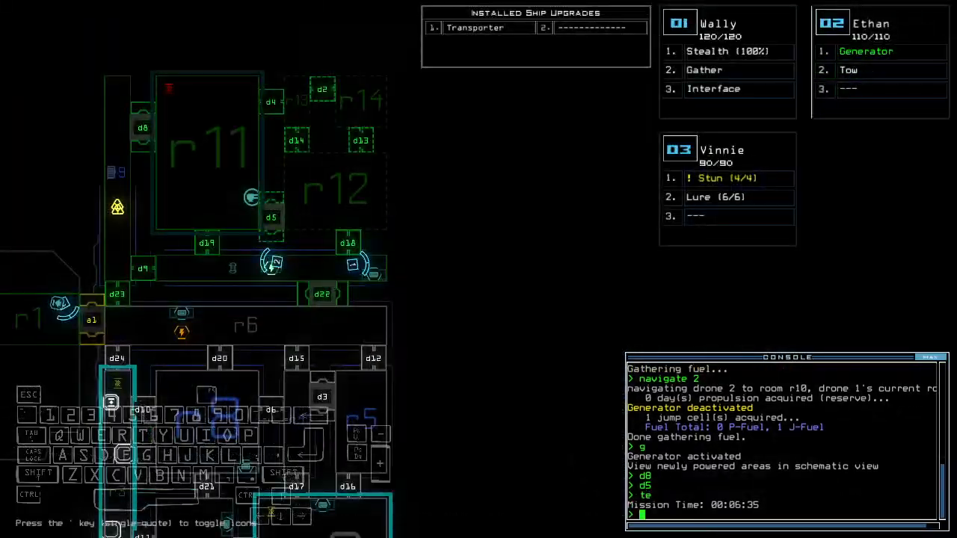
key(space)
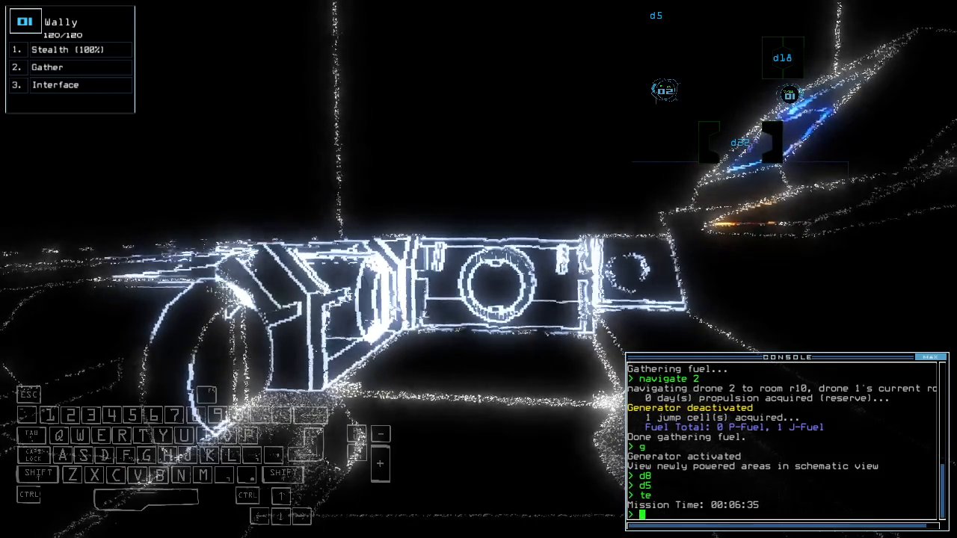
key(space)
text(d5)
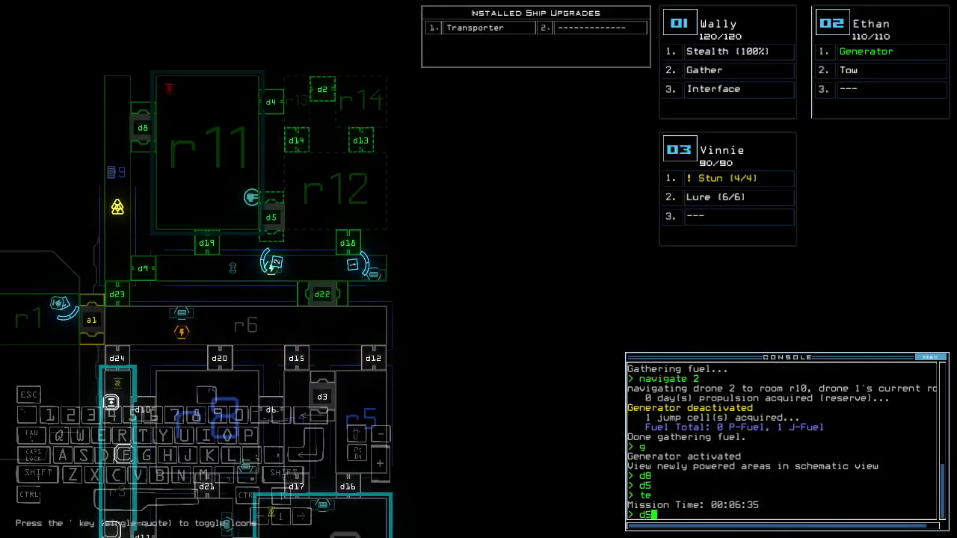
Toggle door d5, close the open doors, and fire room r11's defenses, killing 21 enemies.
key(Return)
text(cccc)
key(Return)
key(space)
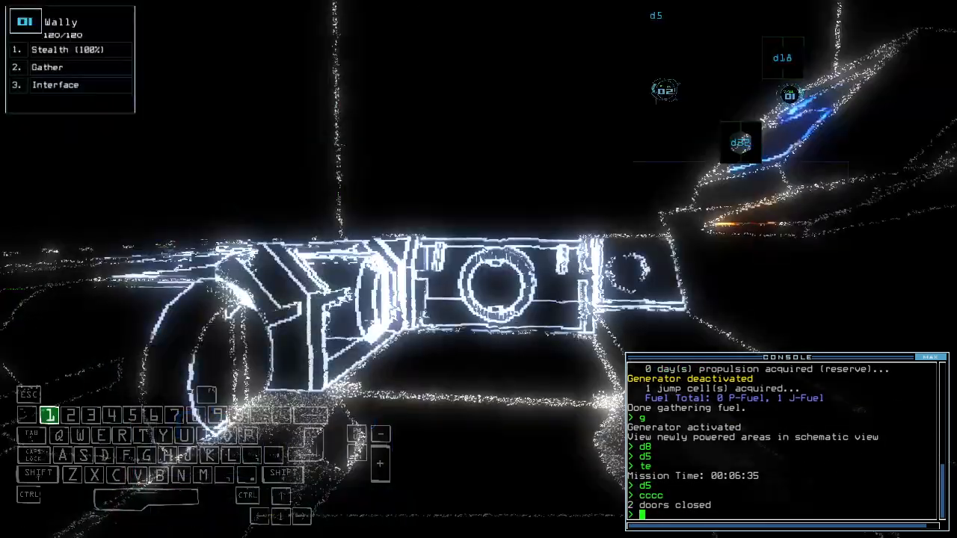
text(t)
key(Return)
text(df)
key(Return)
key(space)
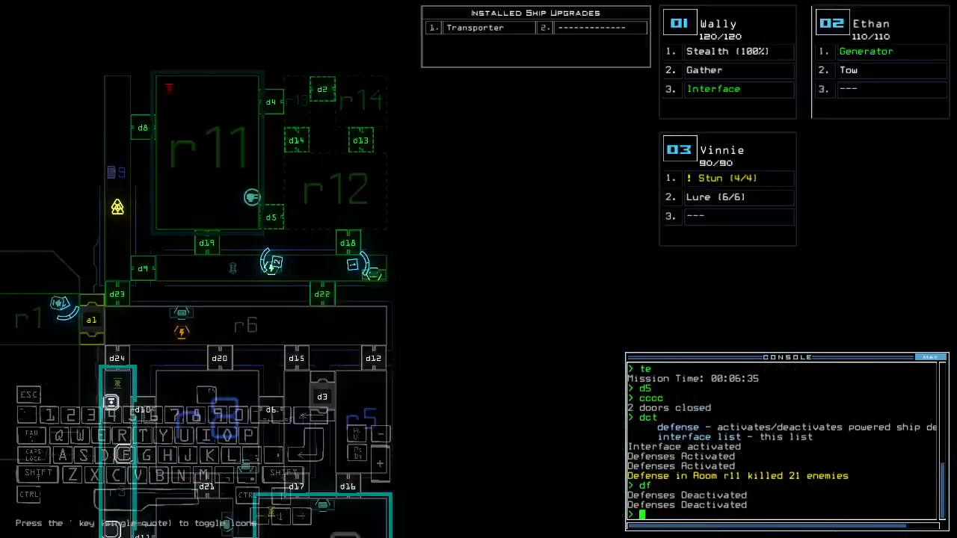
key(space)
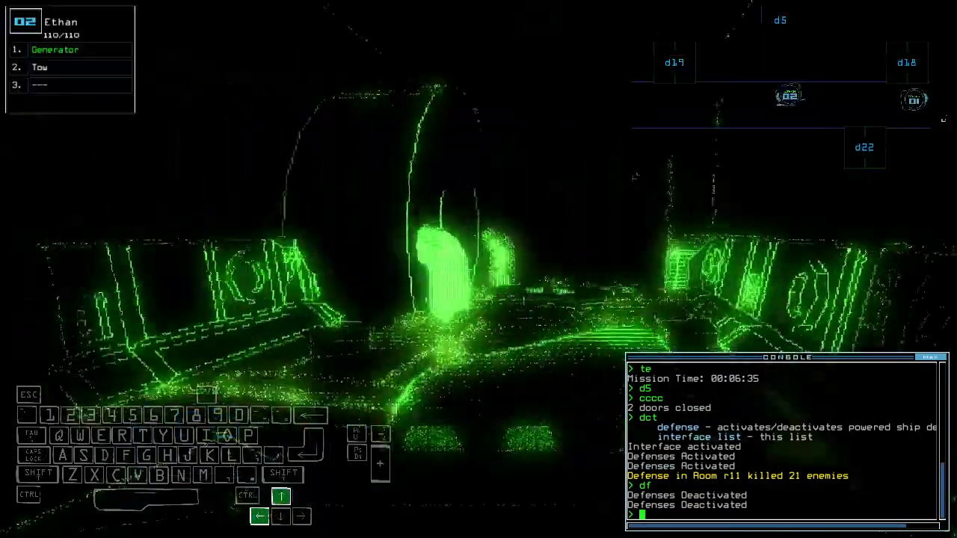
Drive Wally off the interface, re-toggle door d5, close the door behind it and back up.
key(1)
key(Up)
key(Left)
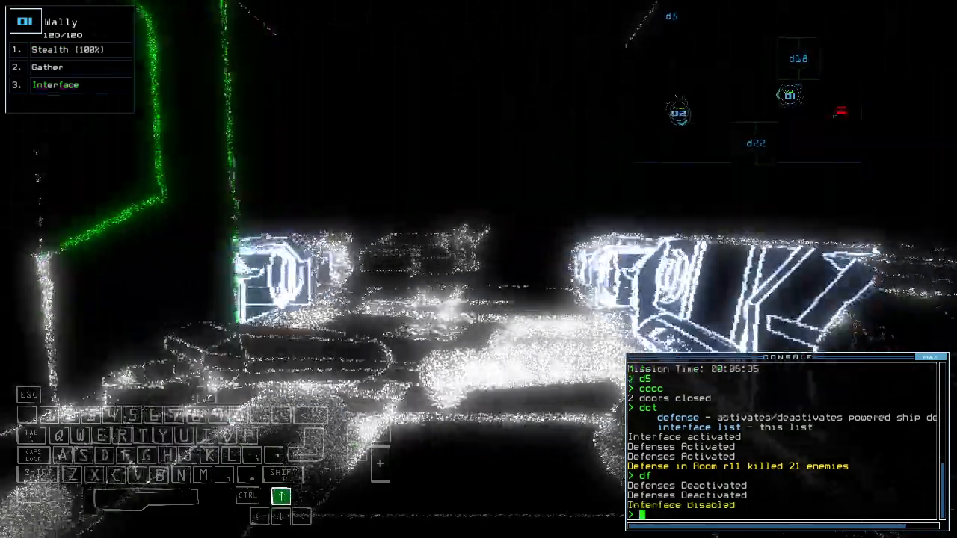
text(d5)
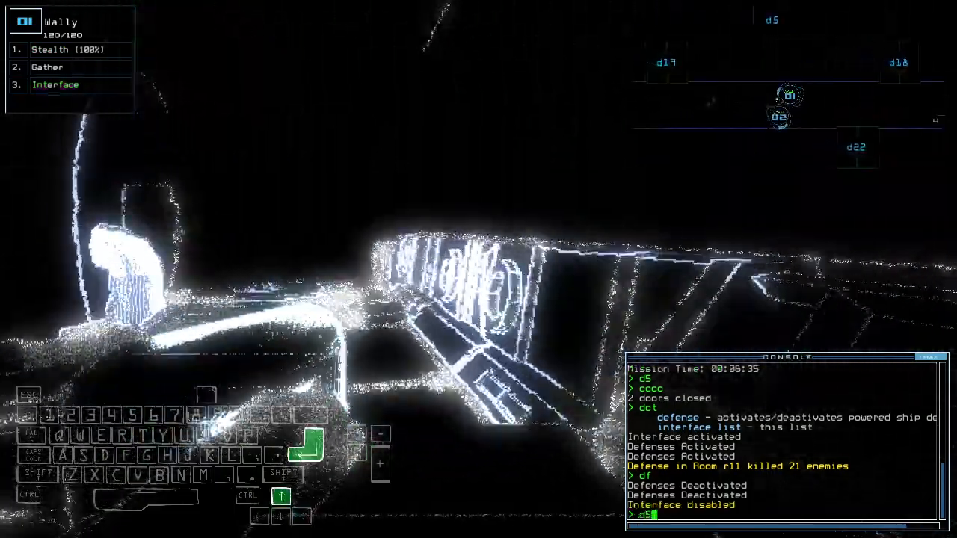
key(Return)
key(Up)
key(Up)
key(Right)
text(cccc)
key(Return)
key(Down)
key(Down)
text(d)
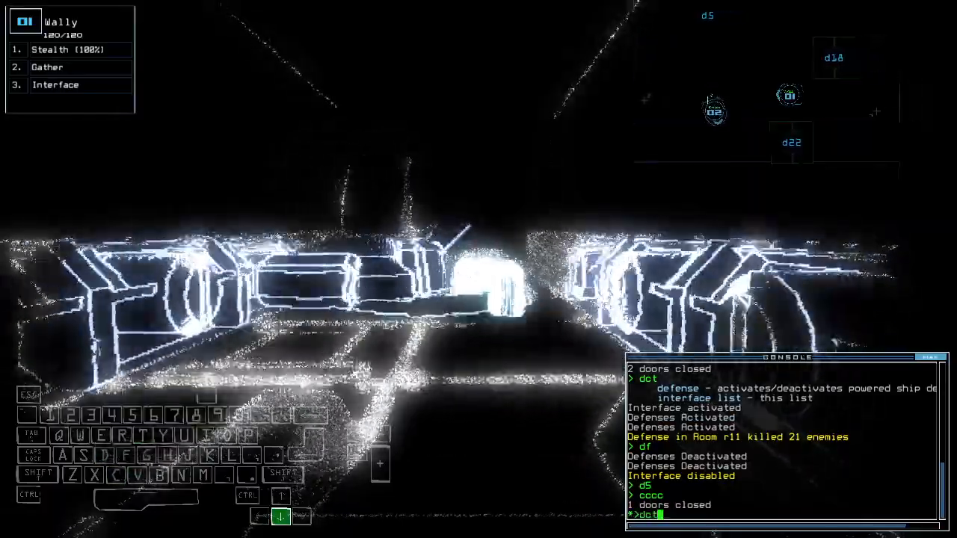
Fire the r11 defenses a second time (20 kills), open door d18 and re-cloak Wally with stealth.
key(Return)
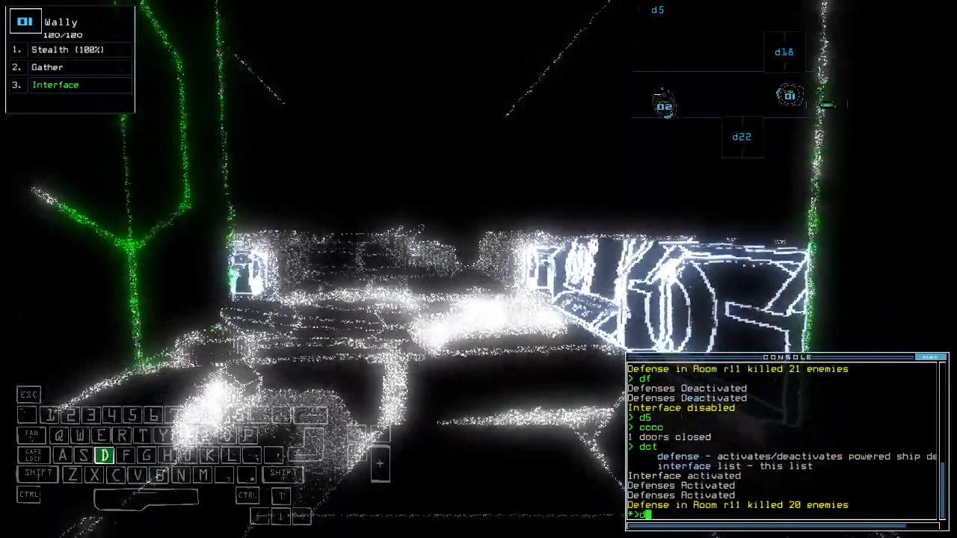
text(df)
key(Return)
text(d18)
key(Return)
text(st)
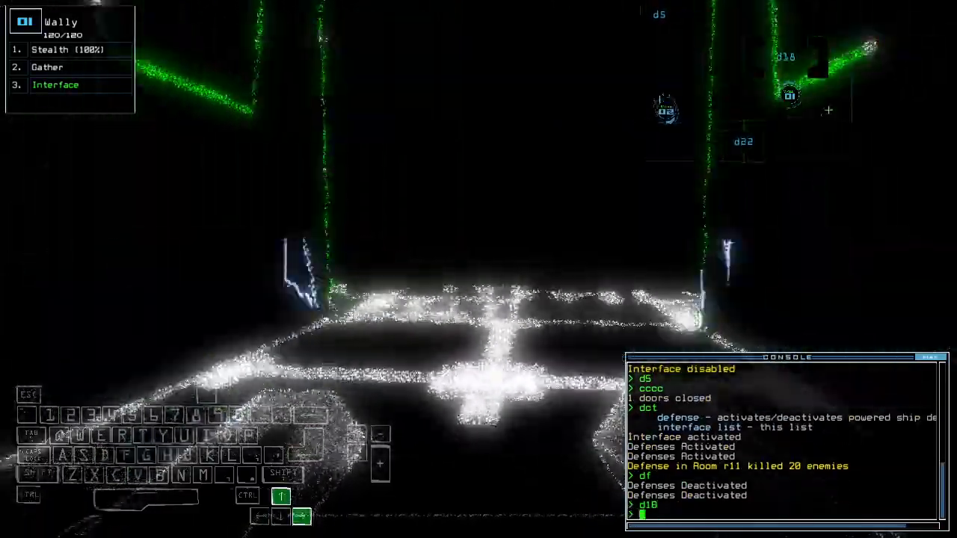
key(Return)
key(Up)
key(Left)
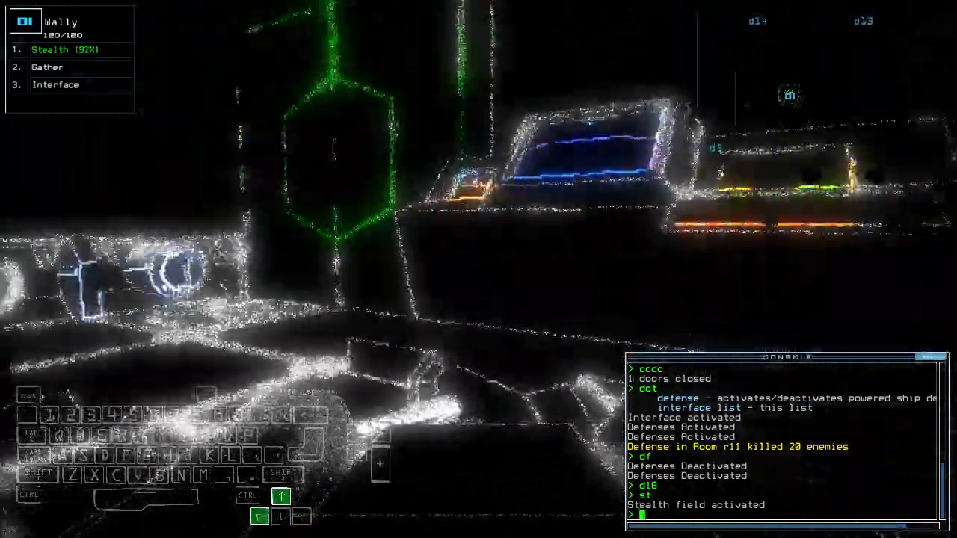
text(d5)
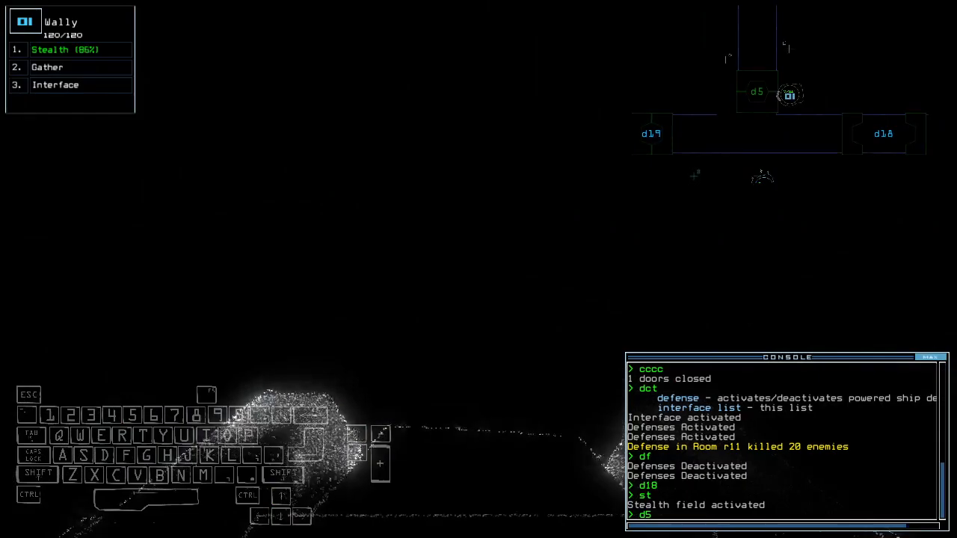
Take Wally through door d5, close doors behind it, open d8 and drive up to the scrap.
key(Return)
key(Up)
text(cc)
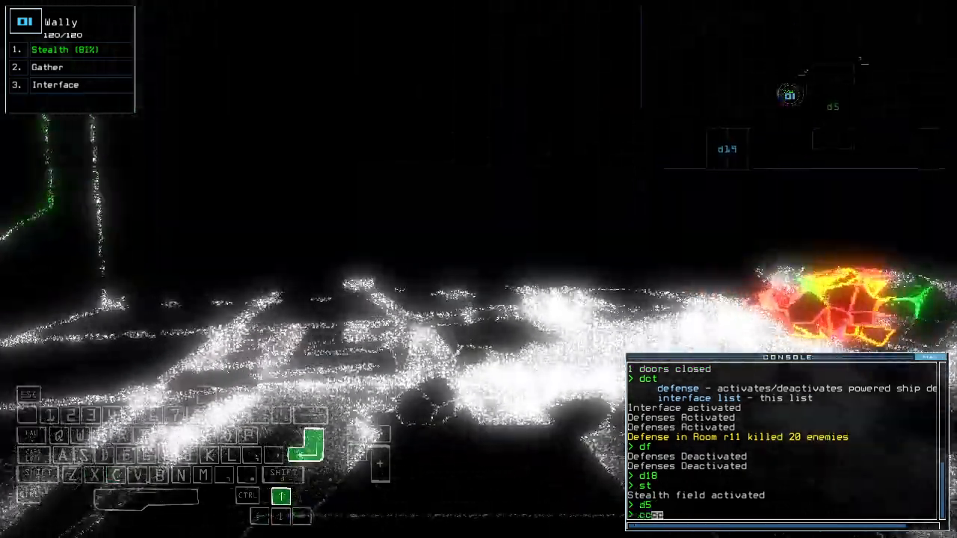
text(cc)
key(Return)
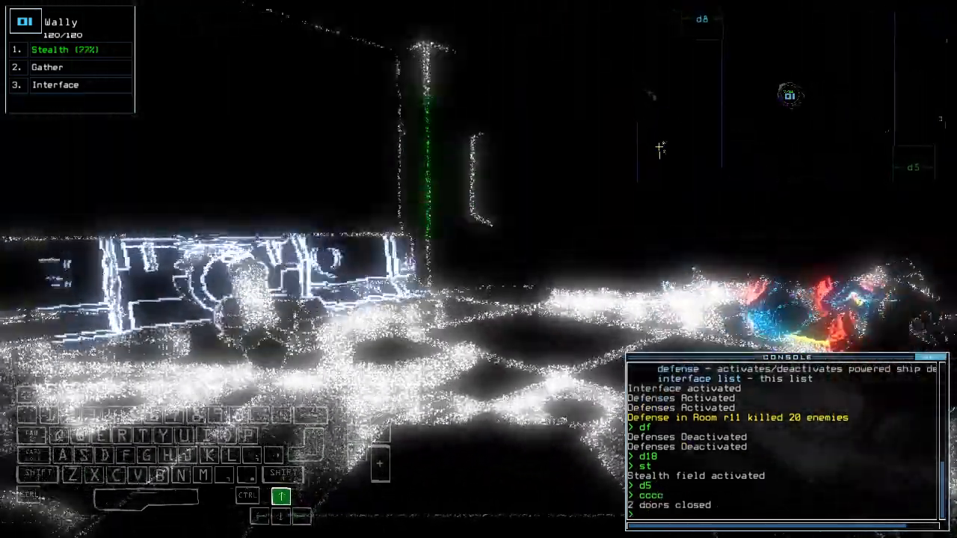
text(d8)
key(Return)
key(Up)
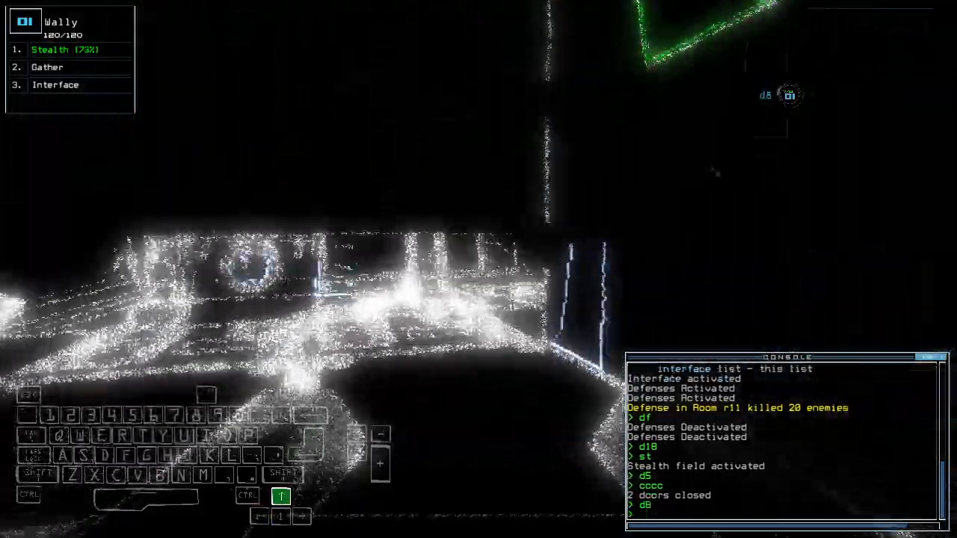
key(Up)
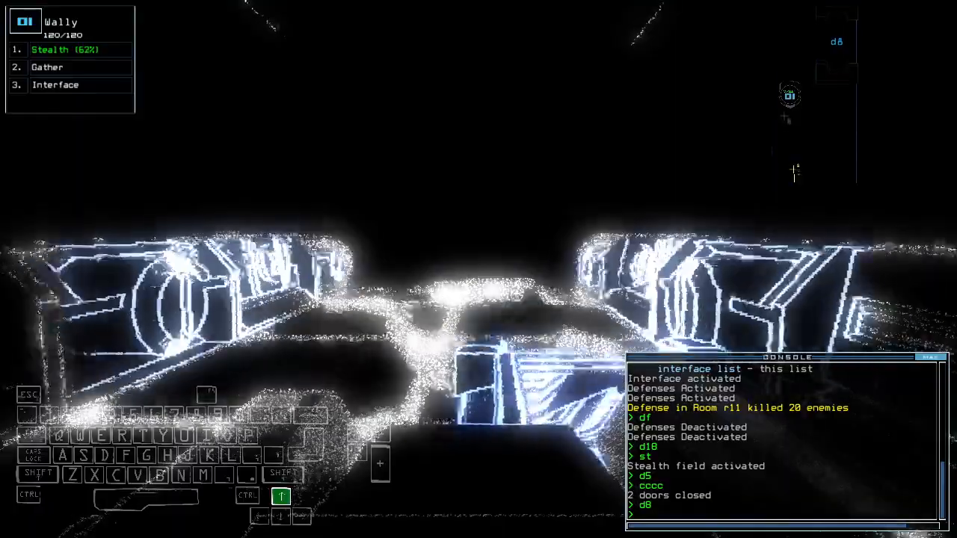
key(Up)
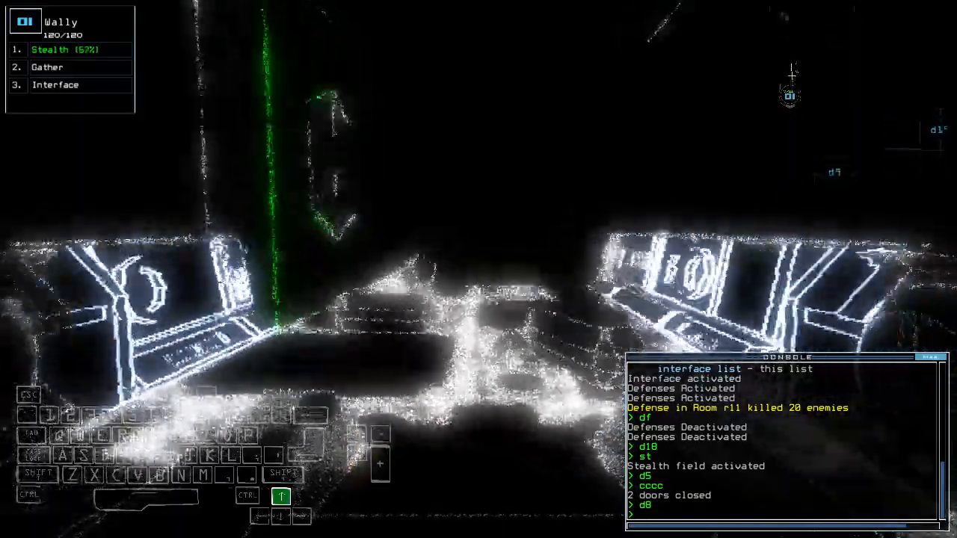
key(Down)
text(g)
Gather the two scrap pickups, drive Wally back, close nearby doors and try door d6 from the schematic.
key(Return)
key(Down)
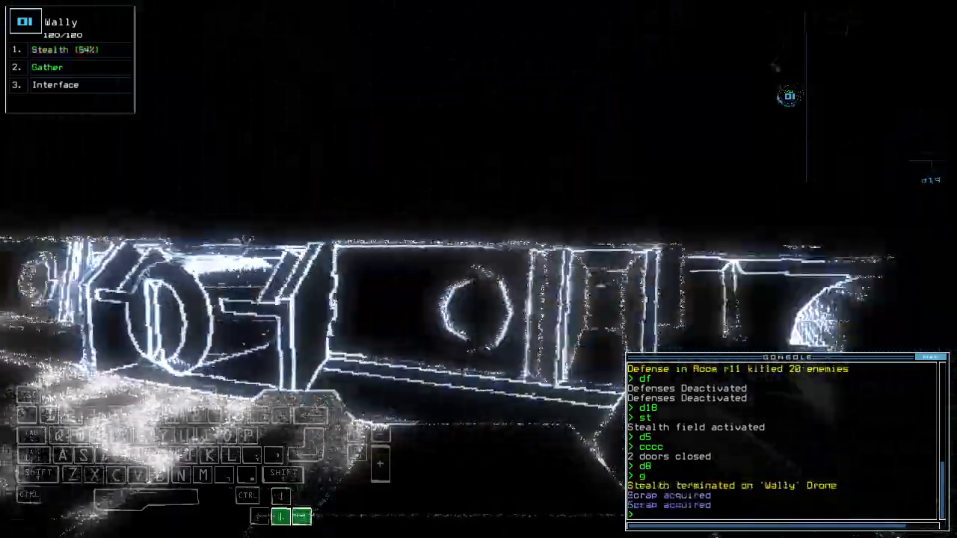
key(Up)
key(Up)
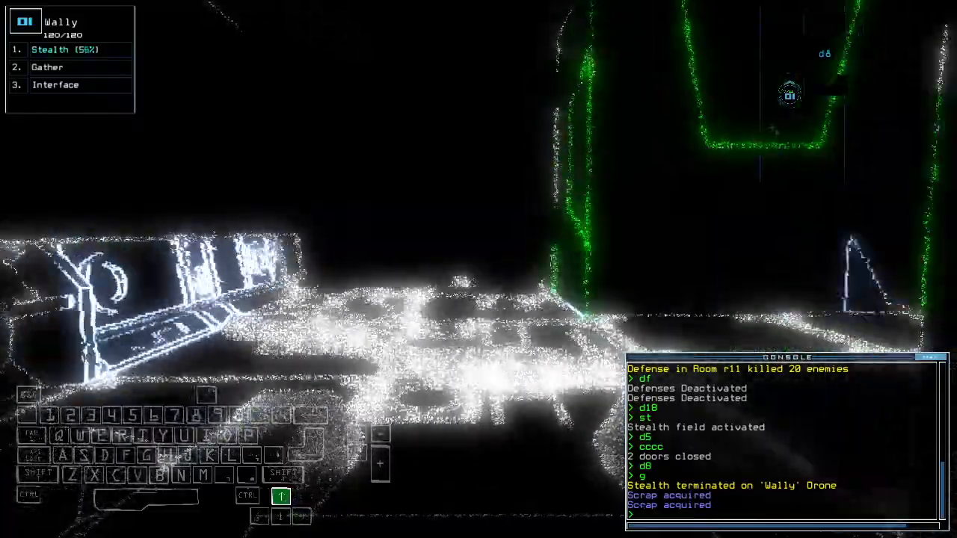
key(Up)
text(cccc)
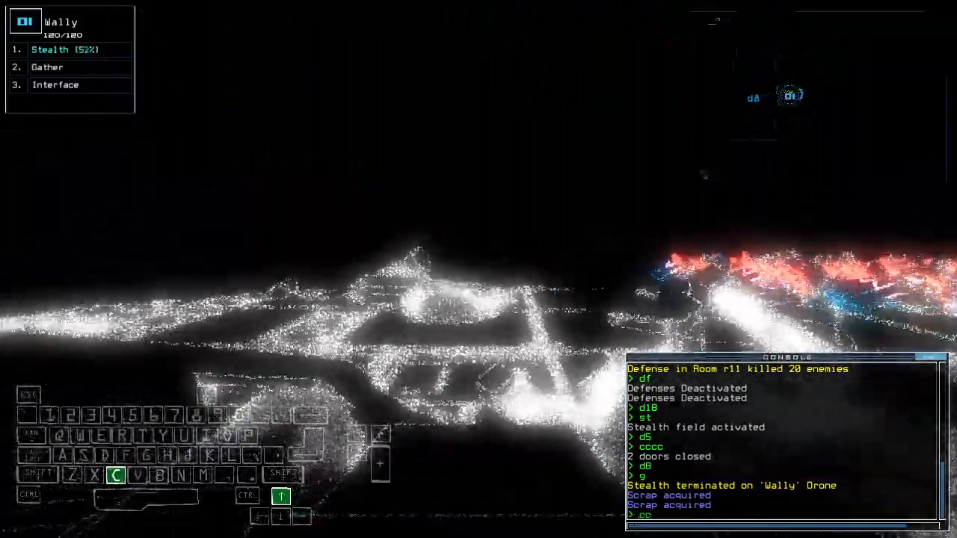
key(Return)
key(Up)
key(BackSpace)
key(BackSpace)
text(d6)
key(Return)
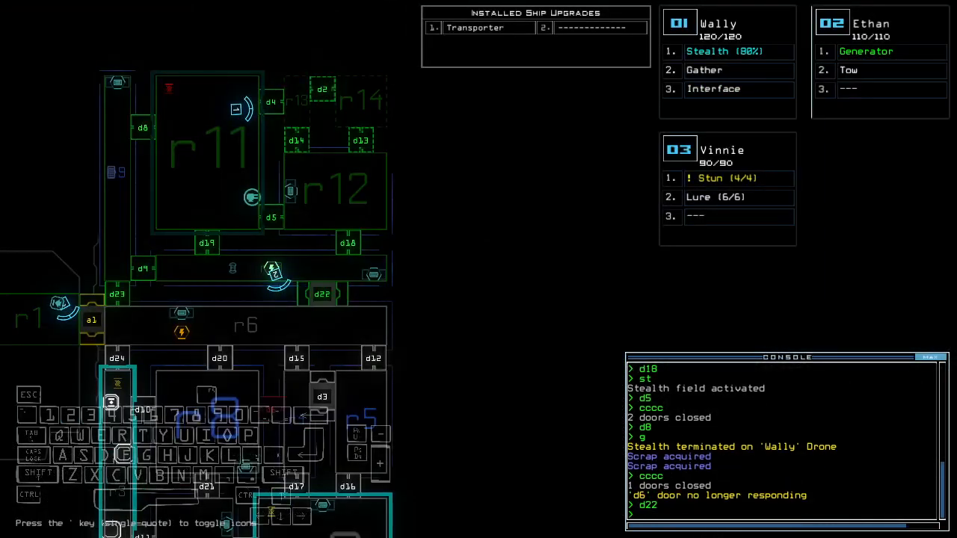
Open door d4 then d2 and d4, back Wally into room r13 and confirm its position on the map.
key(Up)
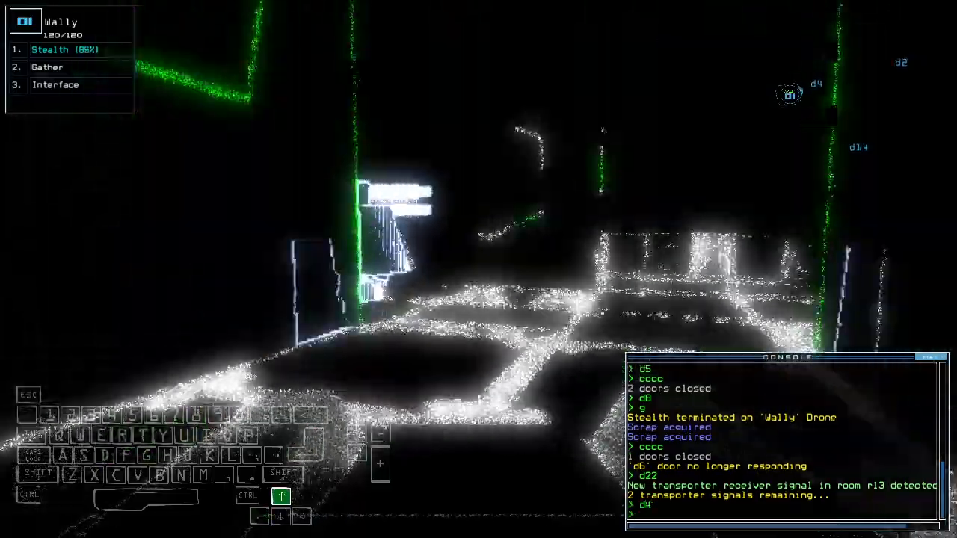
text(d4)
key(Return)
key(Up)
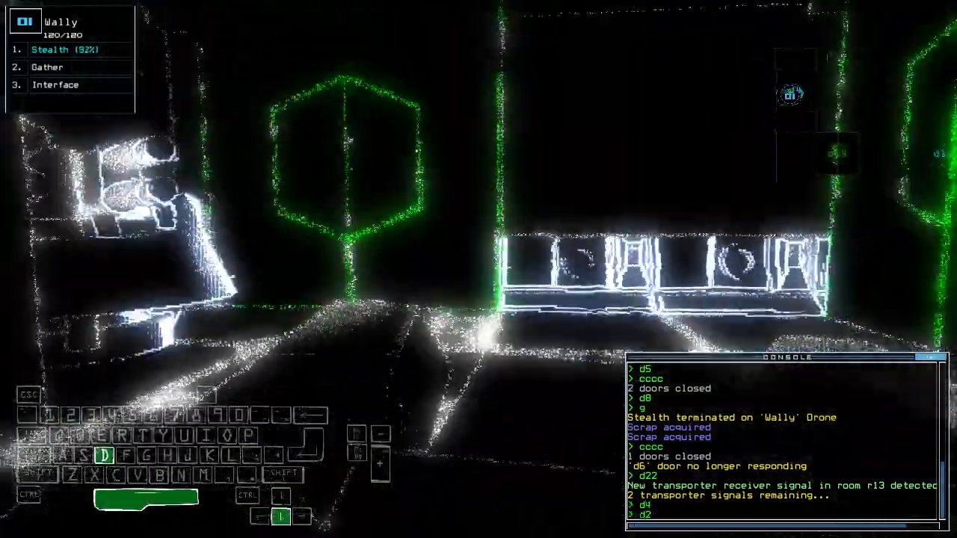
text(d2 d4)
key(Return)
key(Down)
key(Tab)
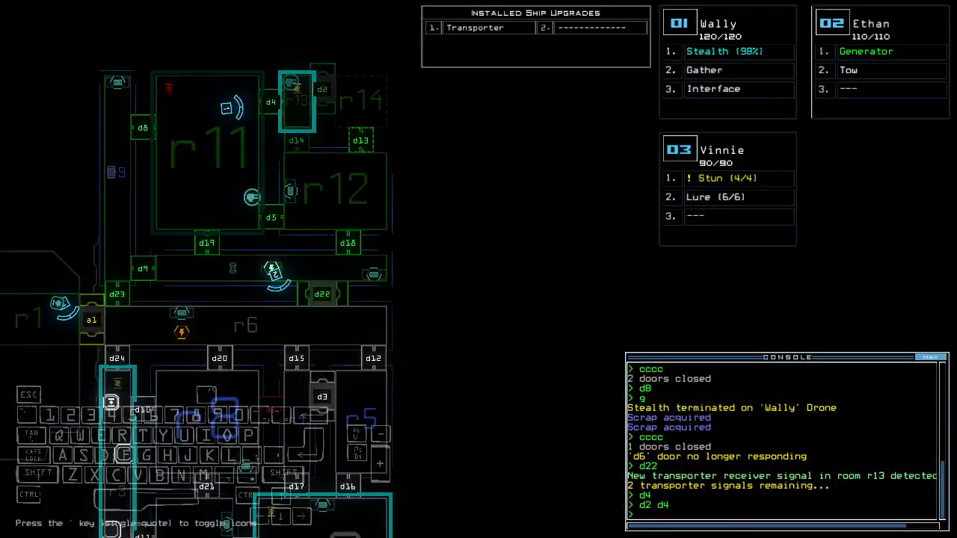
key(Tab)
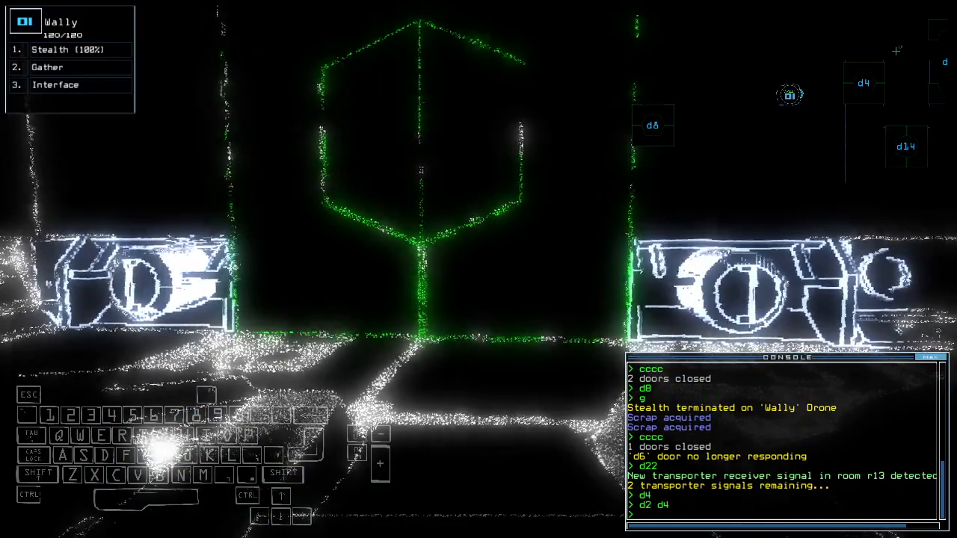
key(Tab)
key(Tab)
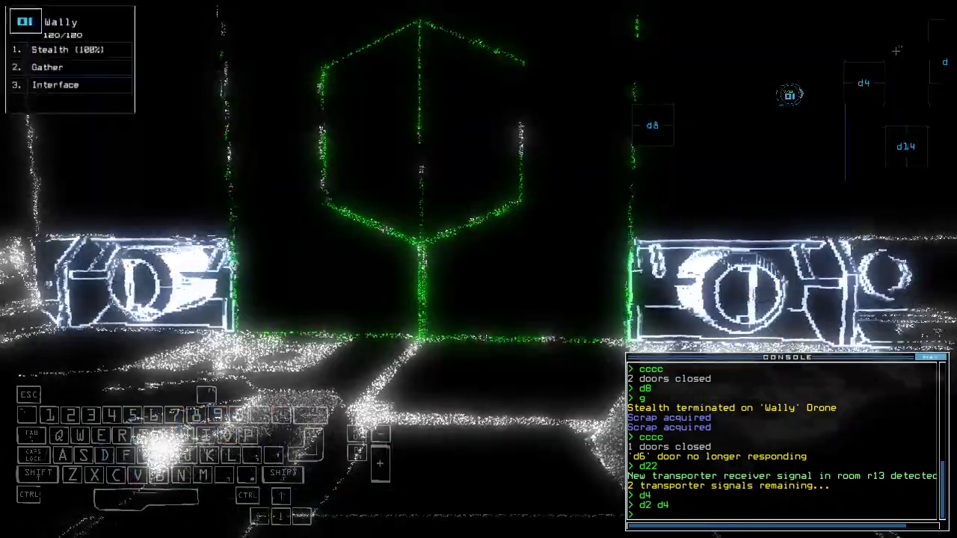
Check the elapsed mission time twice, then switch control over to drone Ethan.
key(2)
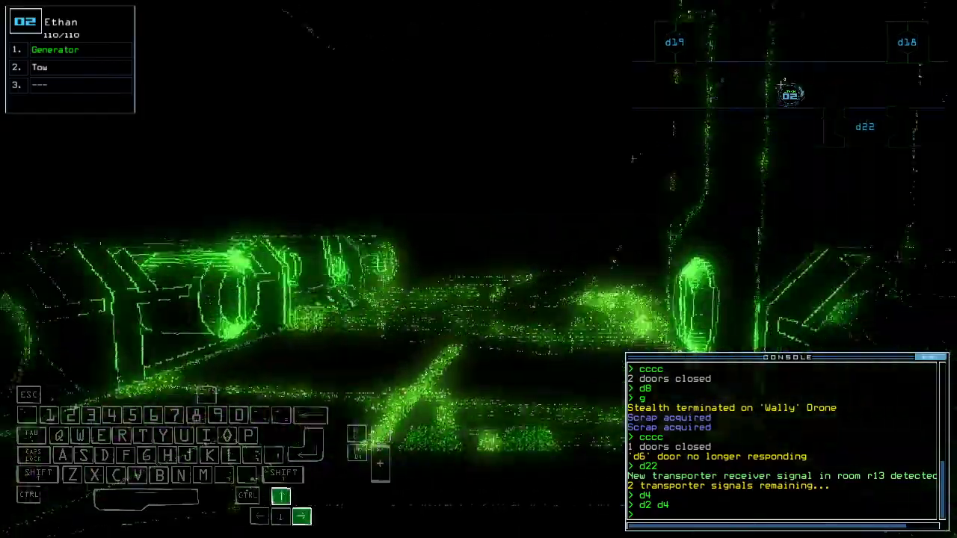
key(1)
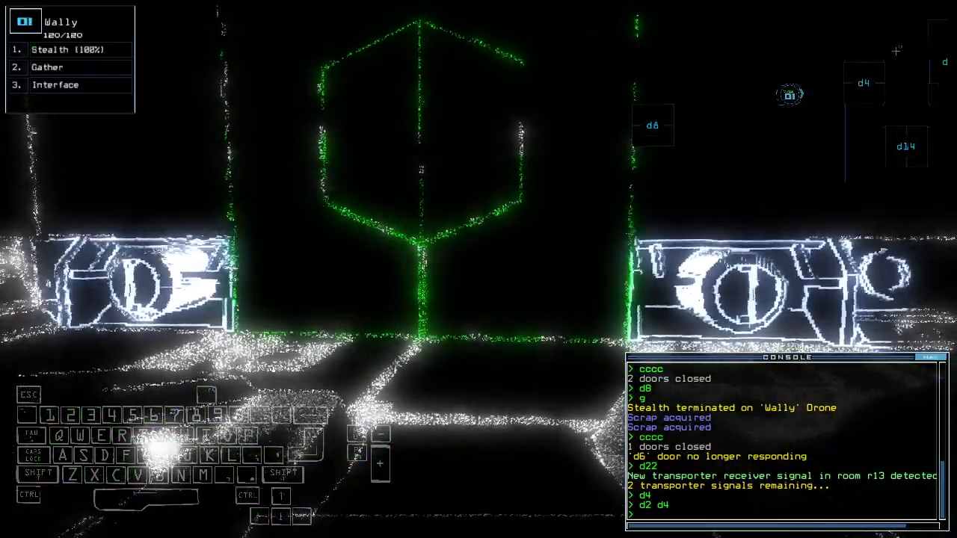
text(te)
key(Return)
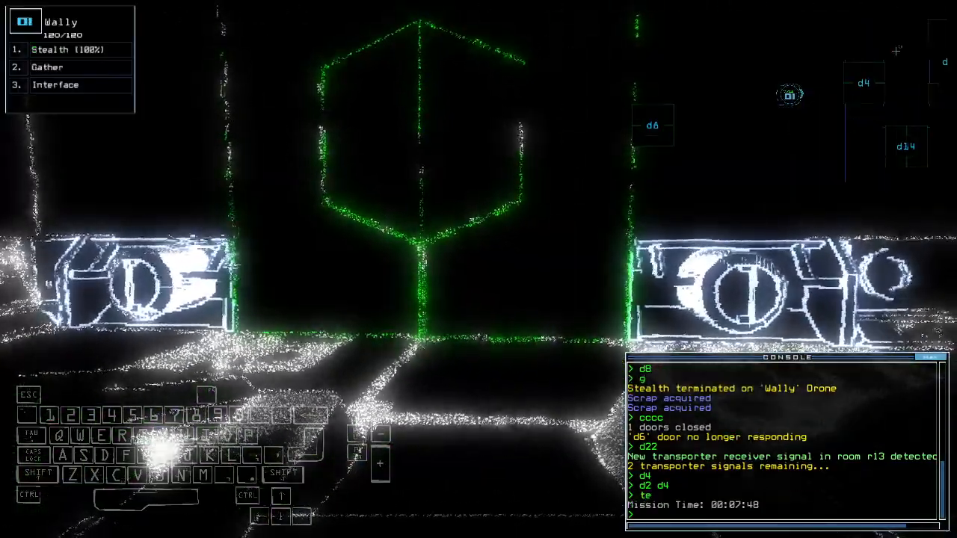
text(te)
key(Return)
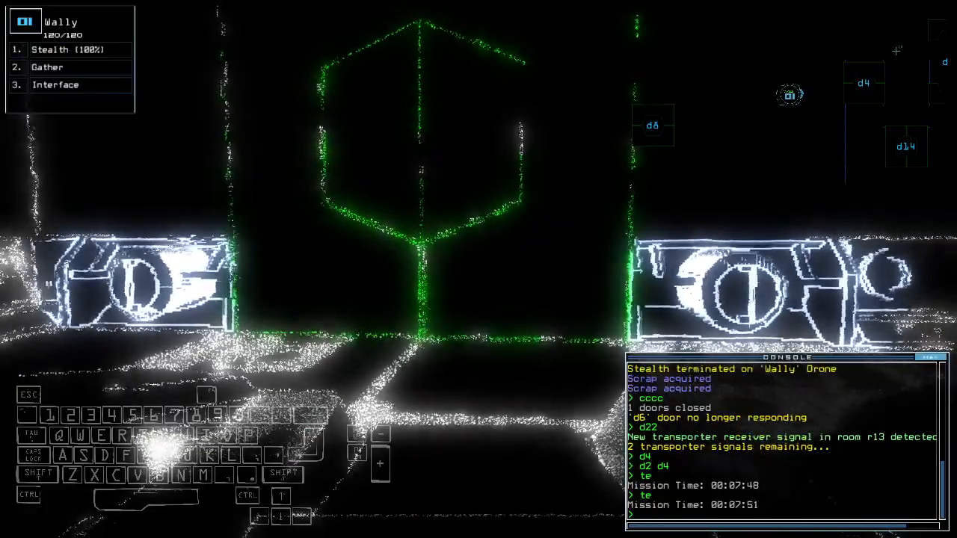
key(space)
text(te)
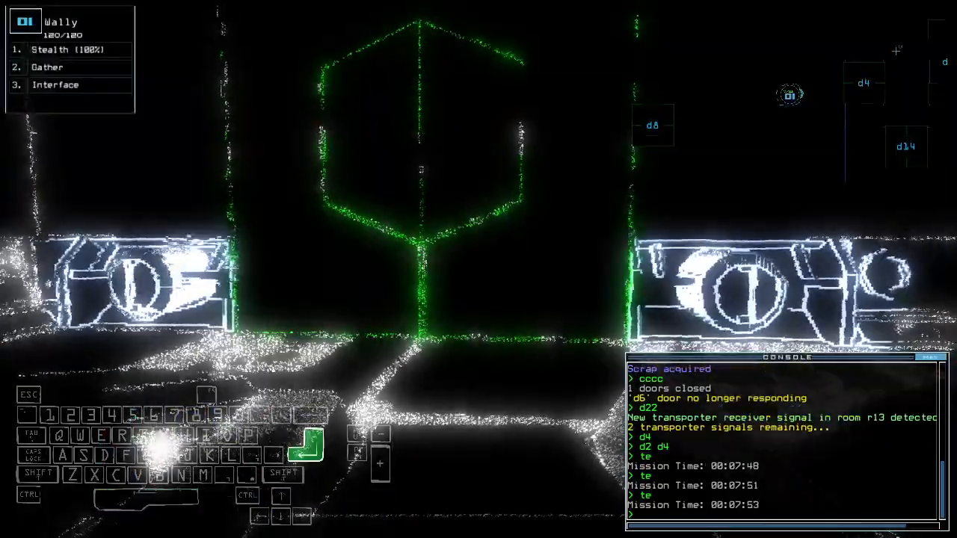
key(2)
Turn Ethan's generator off, reposition Ethan in the room and power the generator back up.
key(space)
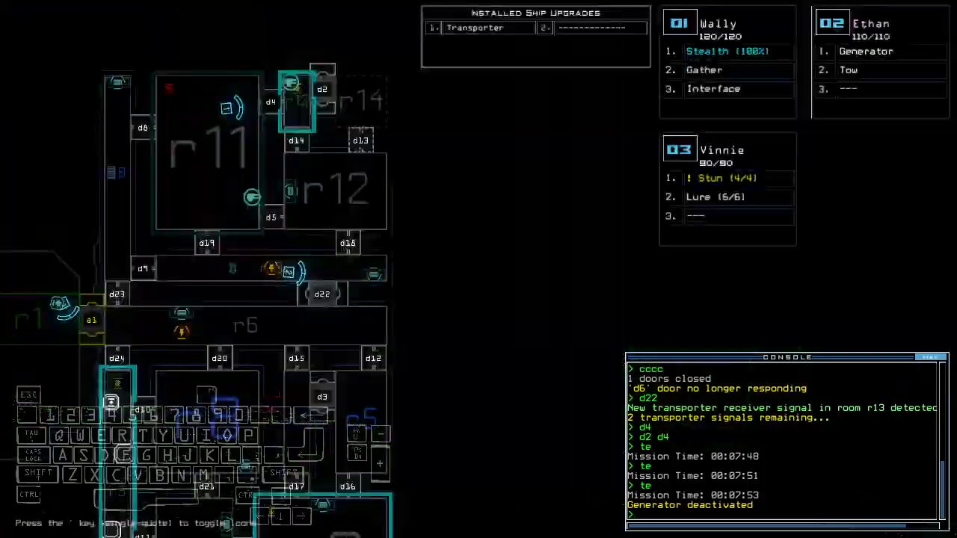
key(space)
key(Up)
key(Left)
text(te)
key(Return)
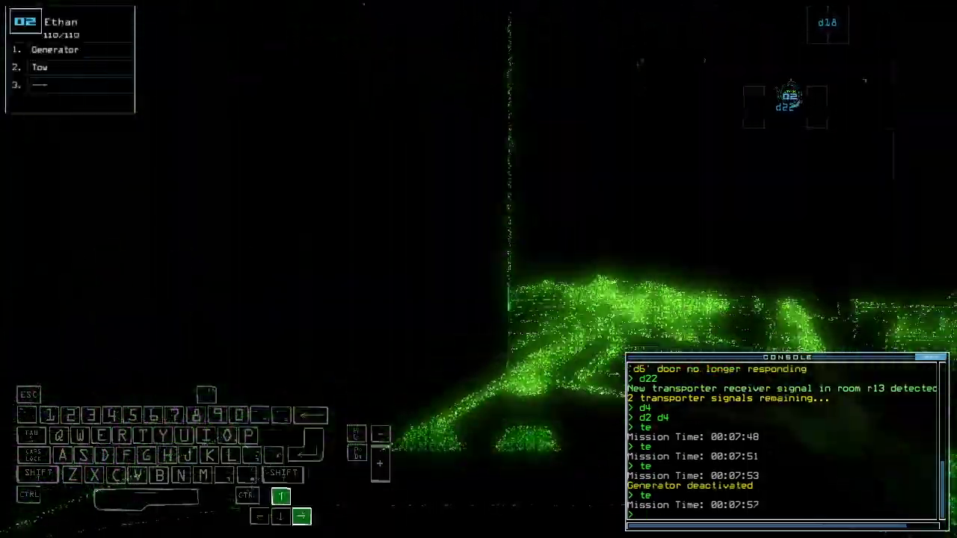
key(Left)
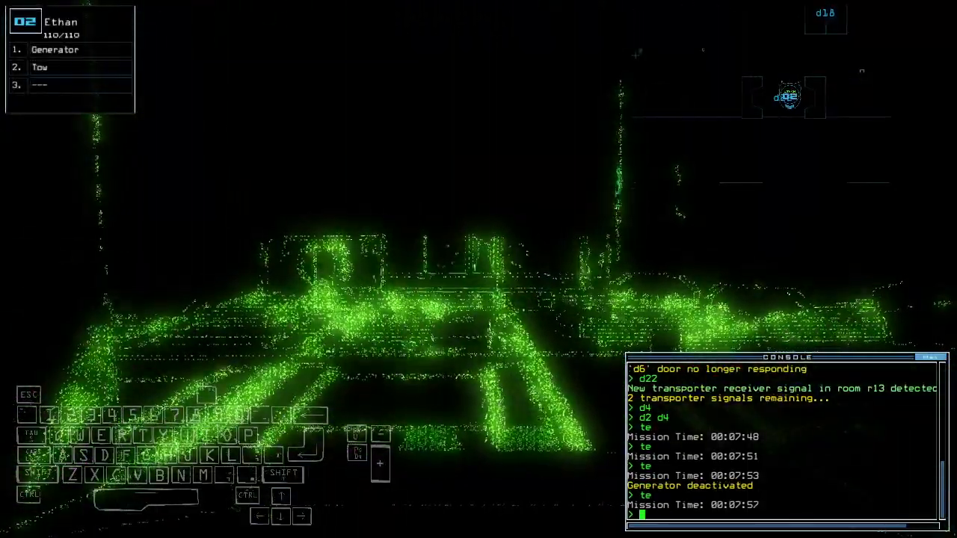
key(Up)
key(Up)
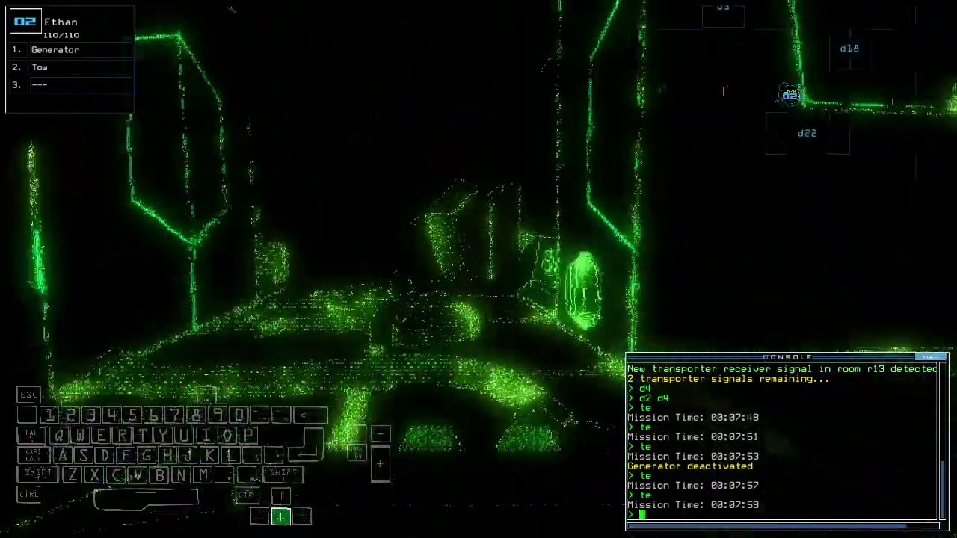
text(generator)
key(Return)
key(Down)
Switch to Wally, drive it through door d5 under stealth and up to the ship interface.
key(space)
key(1)
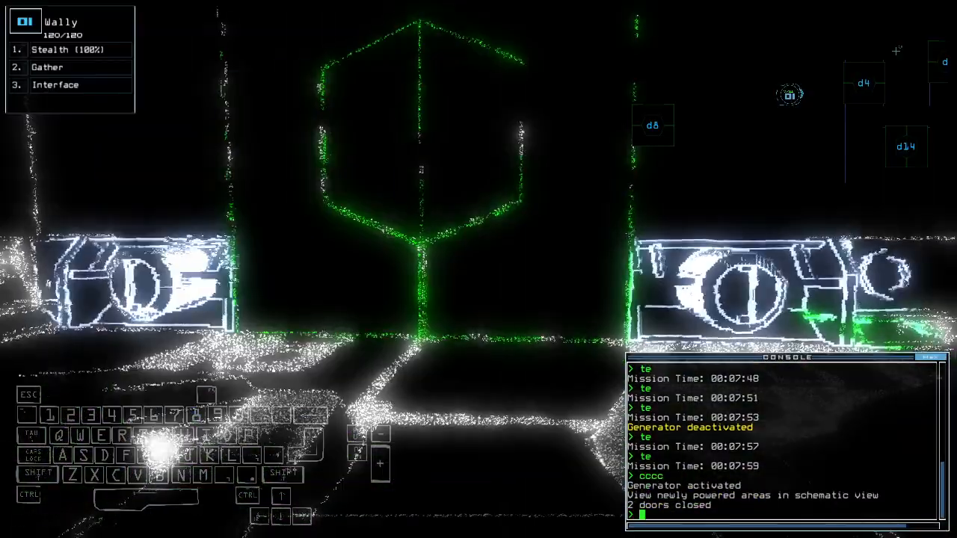
key(Right)
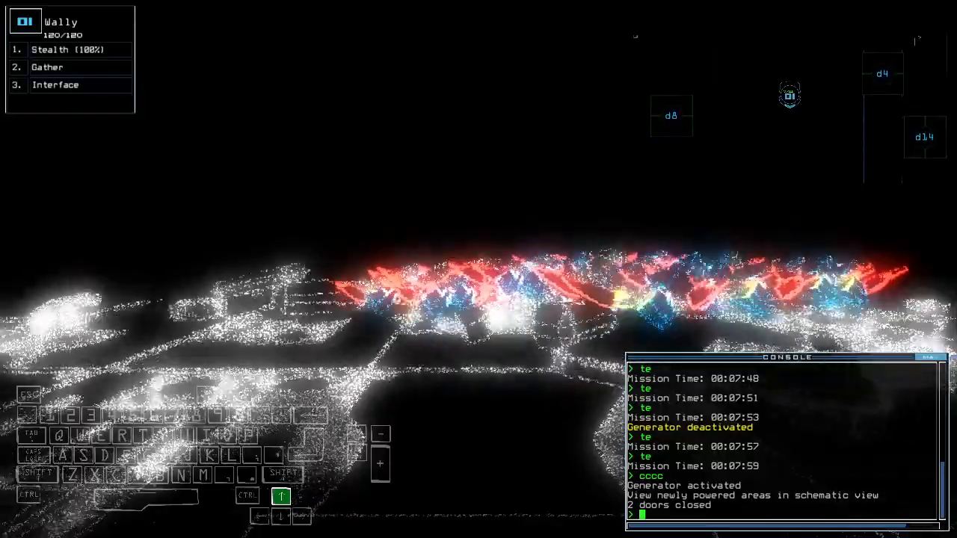
key(Up)
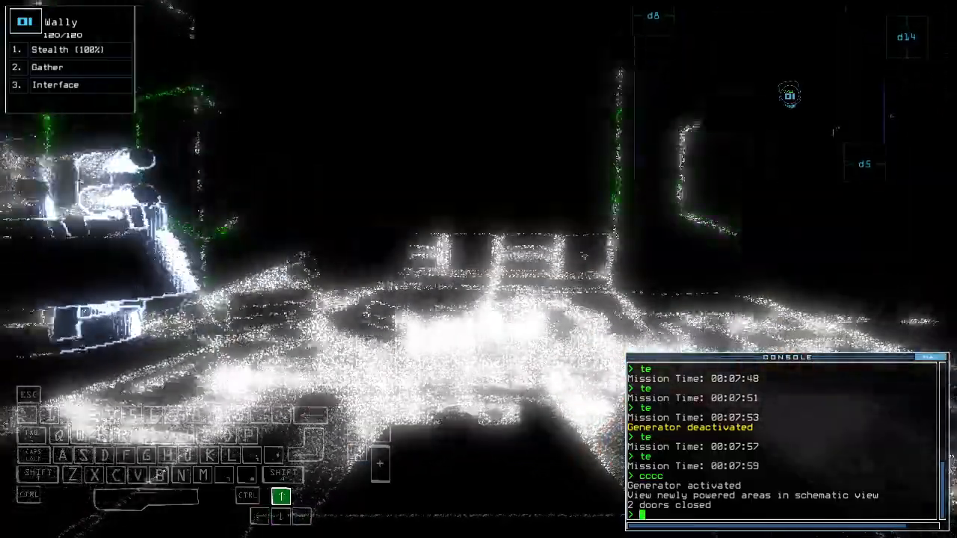
text(d5)
key(Return)
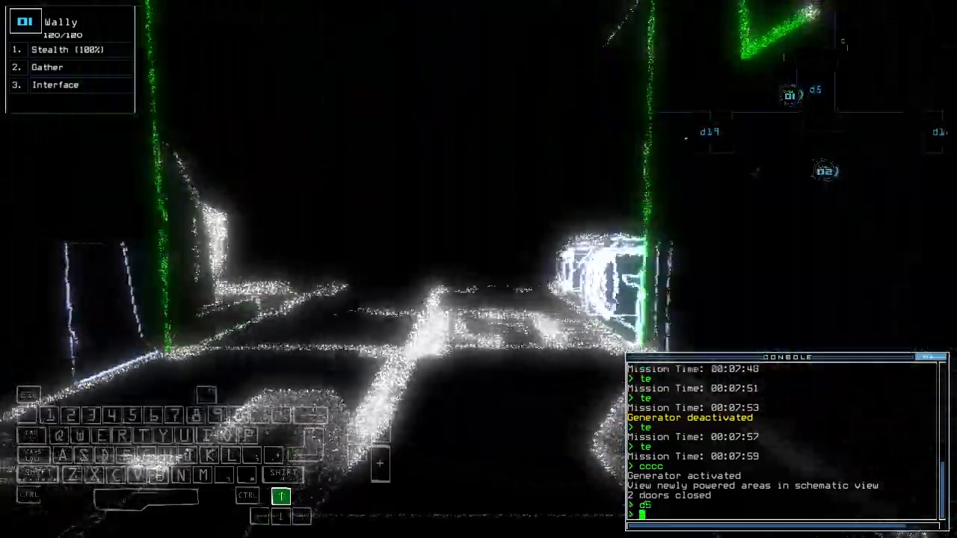
text(st)
key(Return)
key(Up)
key(Up)
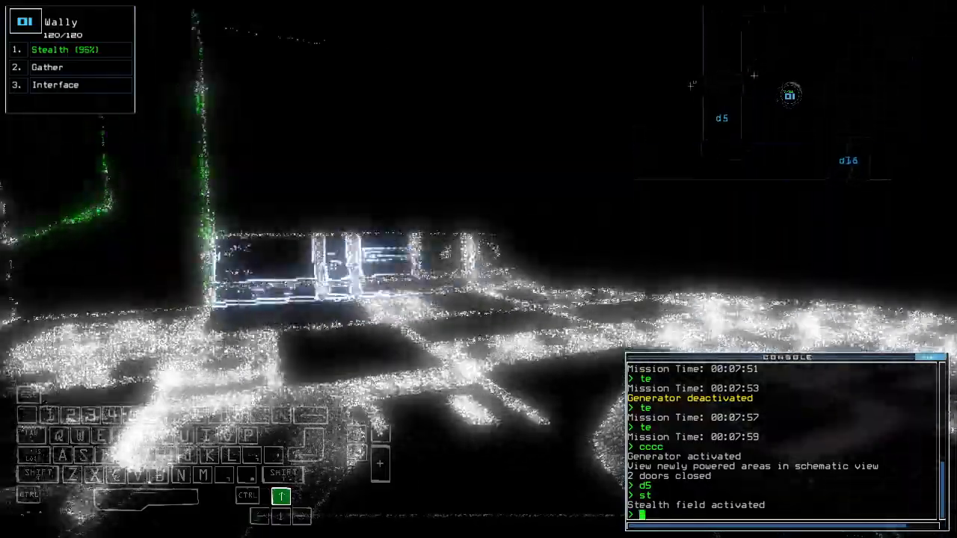
key(Right)
key(Right)
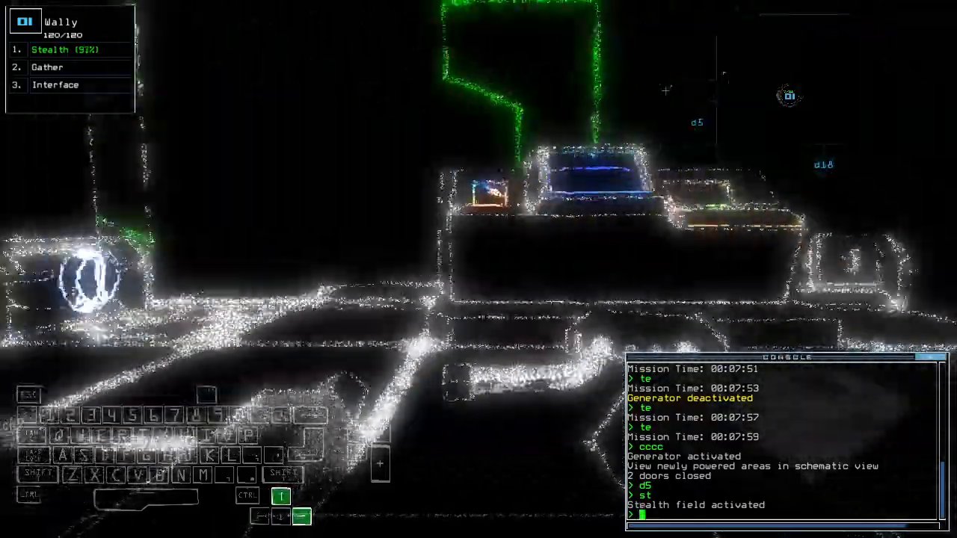
text(dct)
Fire the ship defenses (20 kills in r13, 1 in r11), shut them off and re-cloak Wally.
key(Return)
text(df)
key(Return)
key(Right)
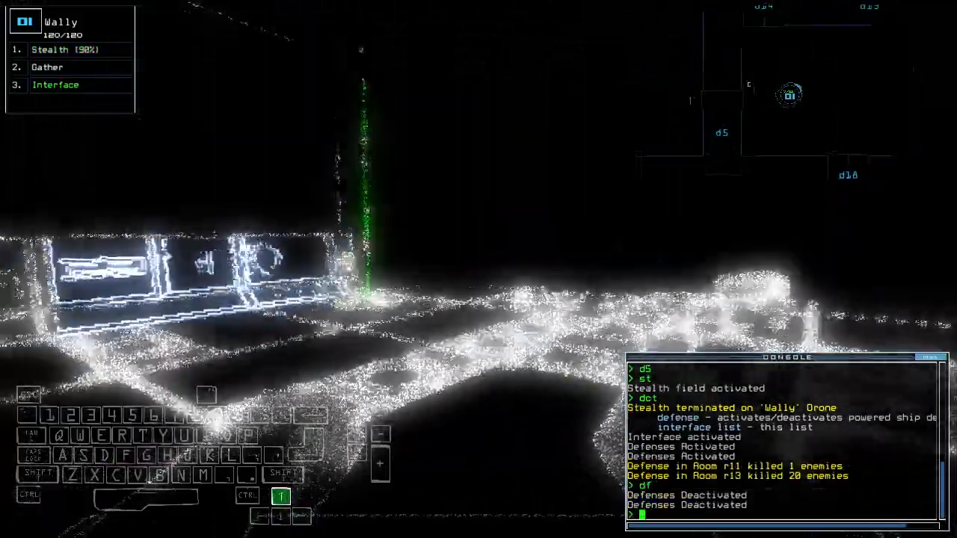
key(Up)
key(Up)
text(st)
key(Return)
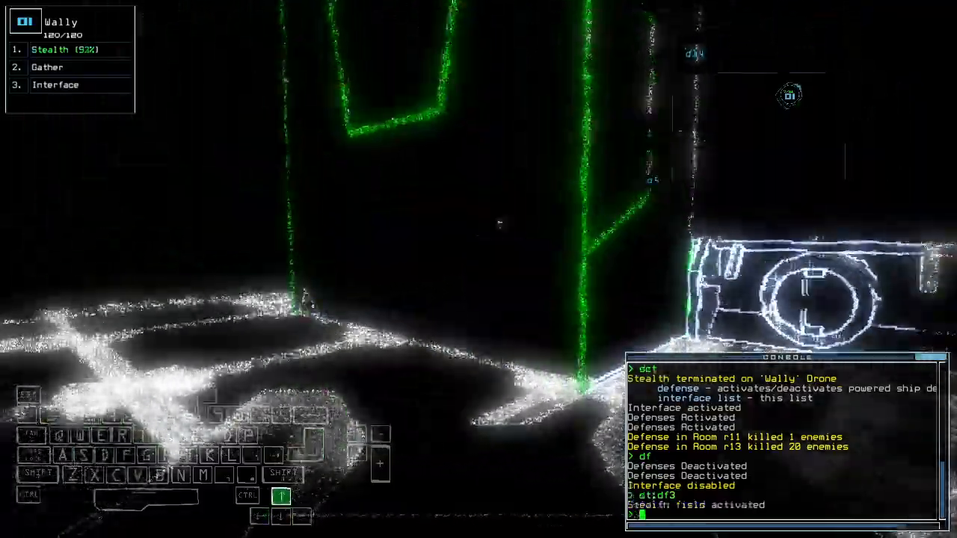
Drive Wally on through the corridors and start closing the doors behind it from the schematic.
key(Right)
key(Up)
key(Up)
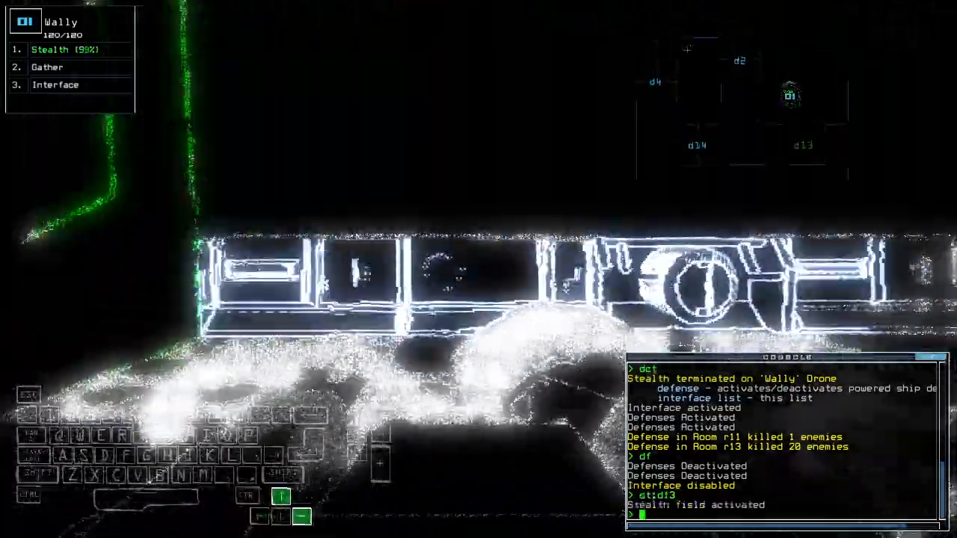
key(Up)
key(Right)
key(Right)
key(Up)
key(Up)
text(cc)
key(Return)
key(space)
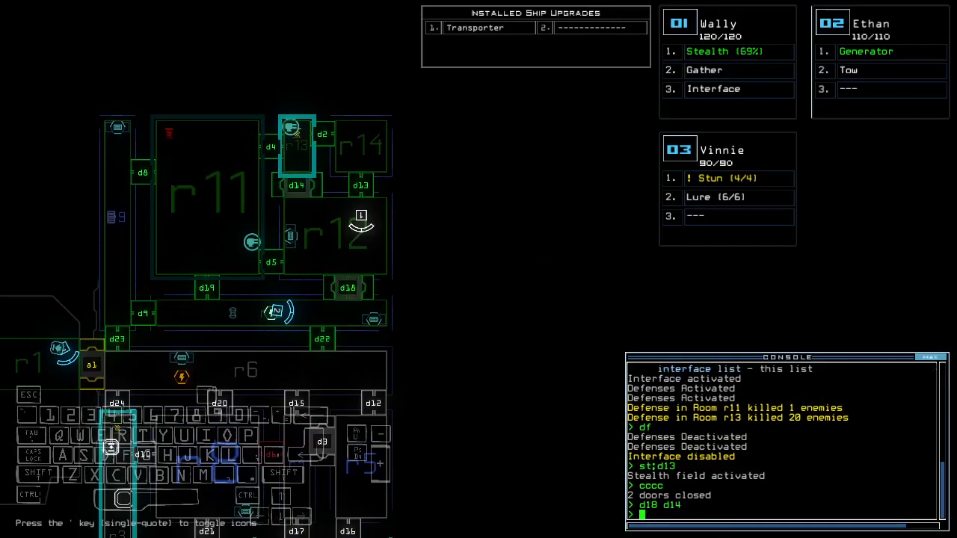
Navigate drone 2 toward Wally's room, then resend it to room r13.
key(space)
text(navigate 2)
key(Return)
key(space)
key(space)
key(space)
key(Up)
key(Return)
text(st)
Drop Wally's stealth, transport the drones to r1, seal its doors, end the mission and open the leaderboard.
key(Return)
key(space)
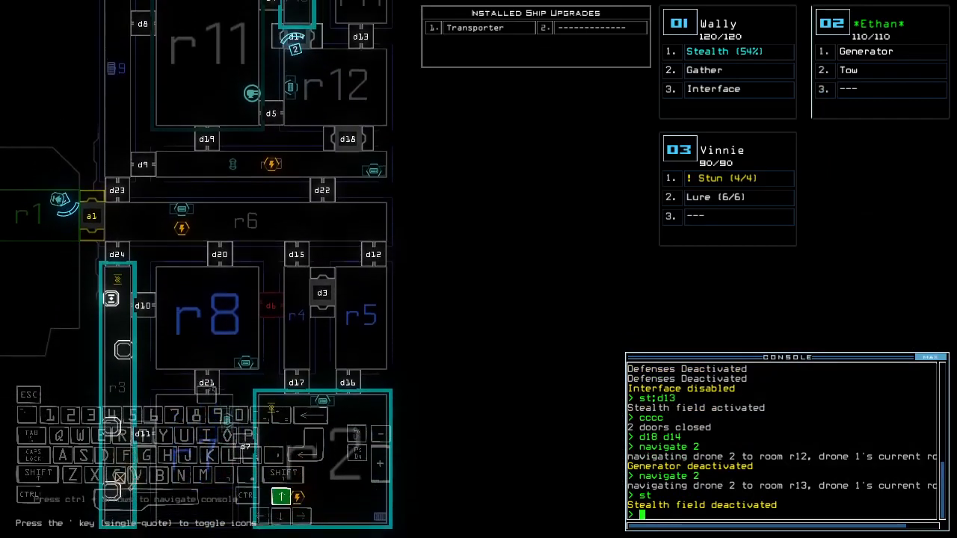
text(ty)
key(Return)
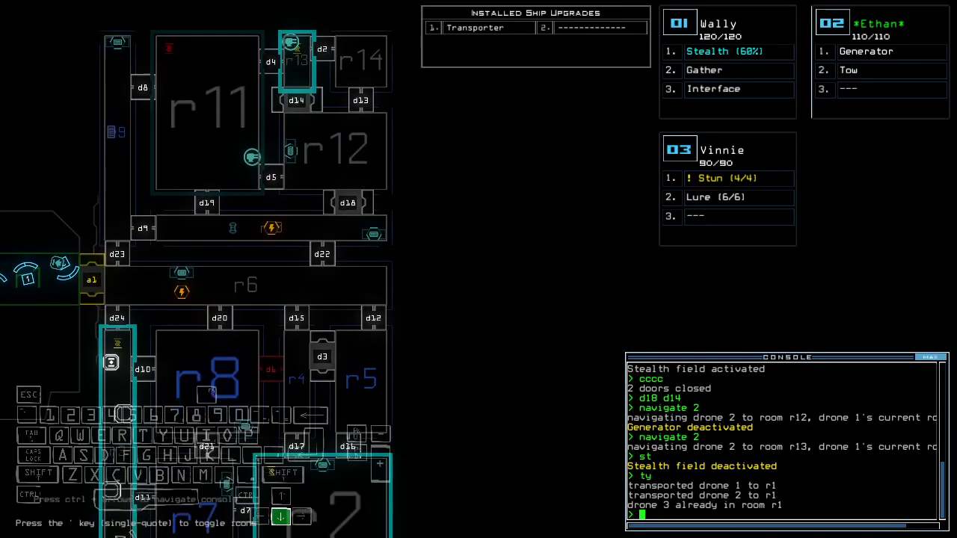
text(ra)
key(Return)
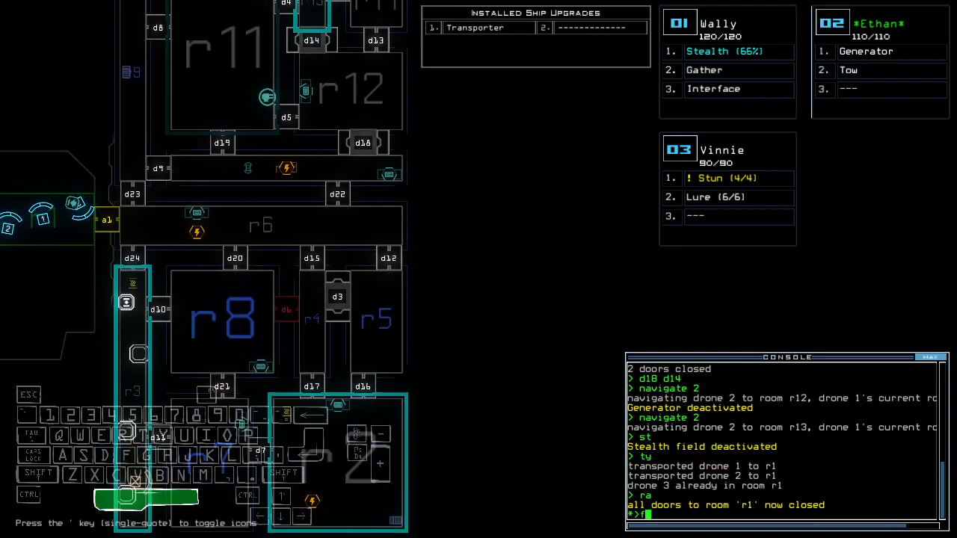
text(f r9)
key(Return)
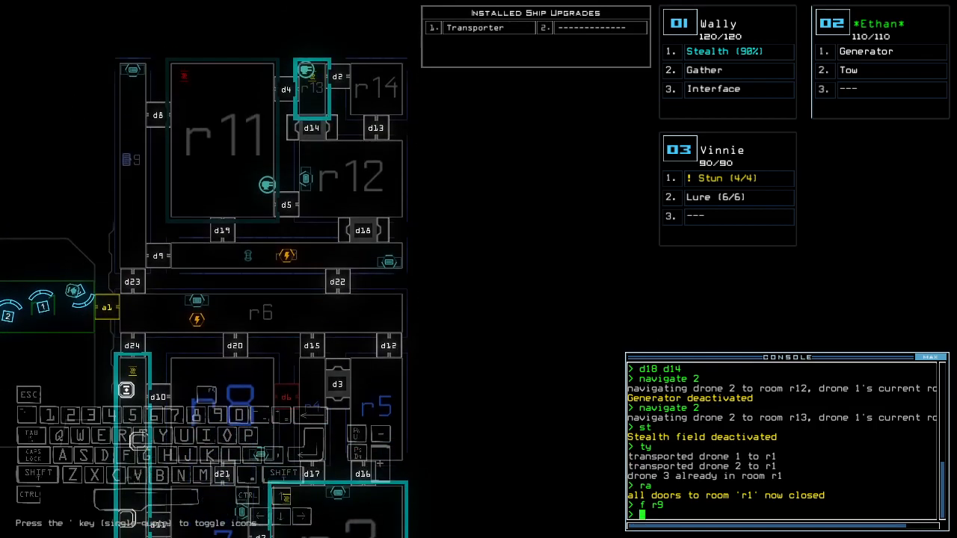
text(ot)
key(Return)
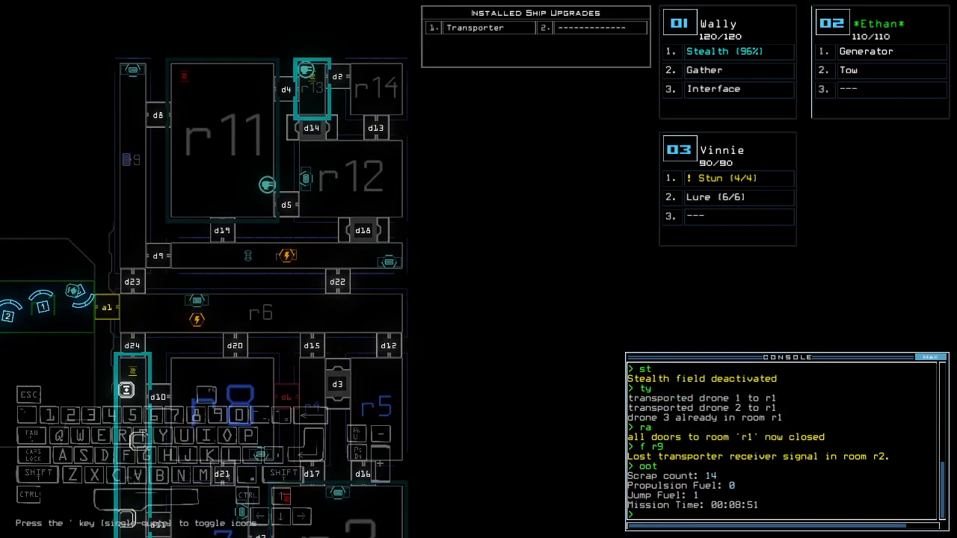
key(o)
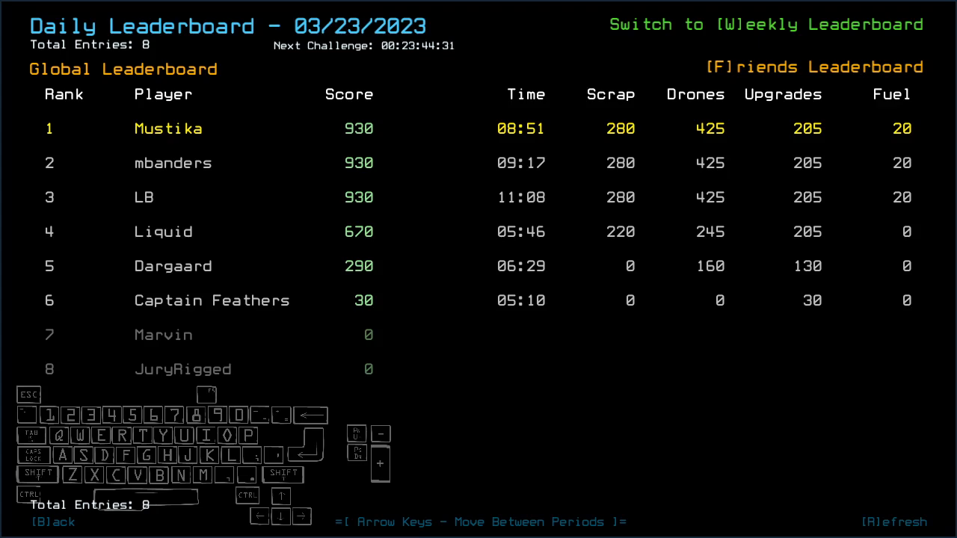
Leave the daily leaderboard and return to the Challenge Launcher.
key(Escape)
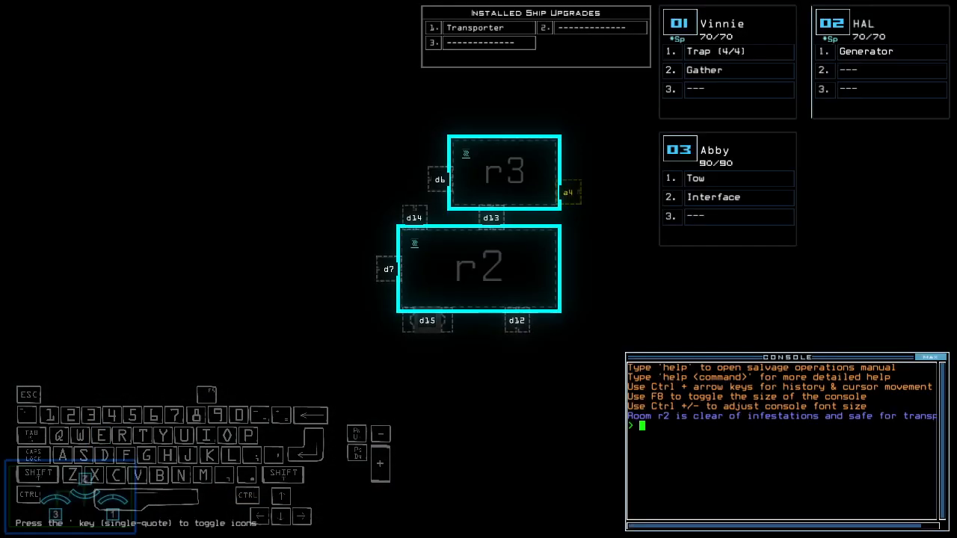
Pan the map to rooms r2 and r3 and look through Vinnie's and HAL's cameras.
key(Right)
key(Down)
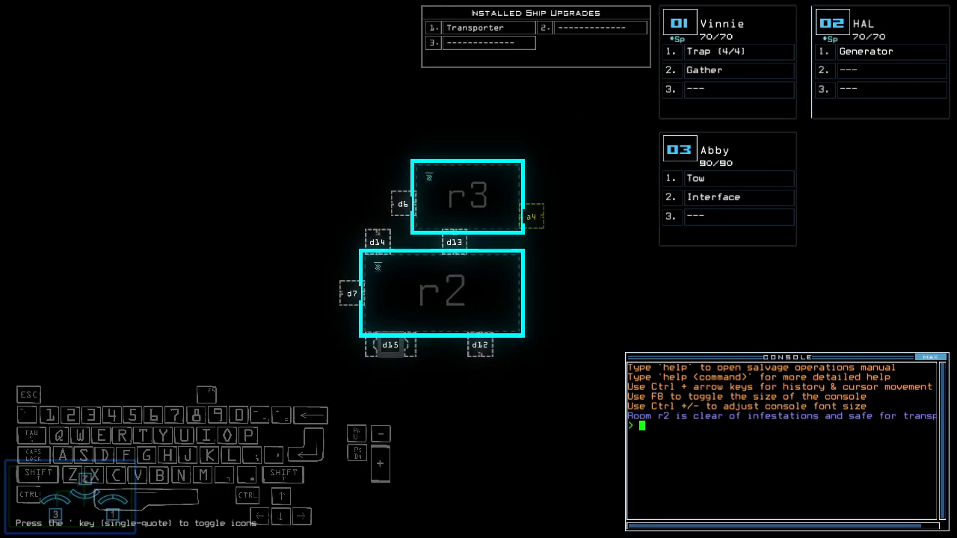
key(1)
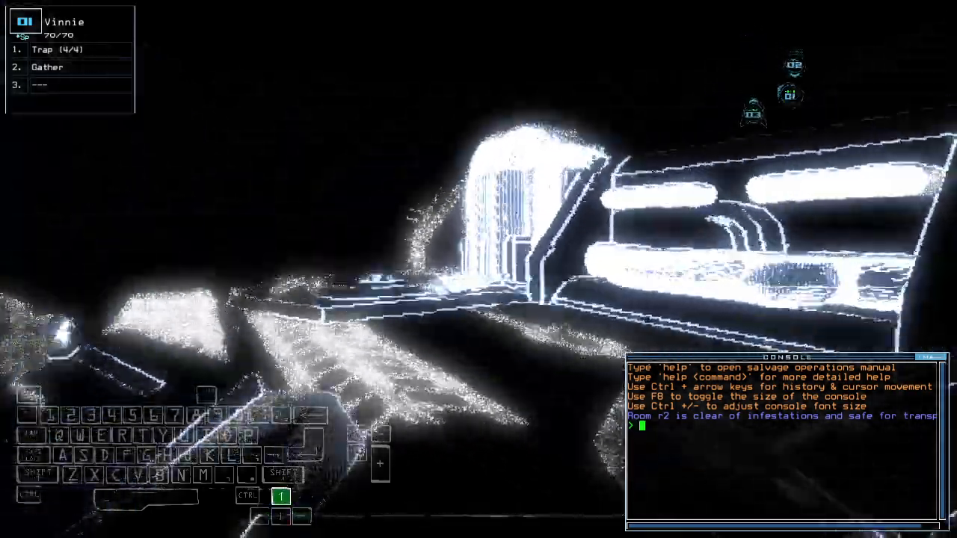
key(Left)
key(2)
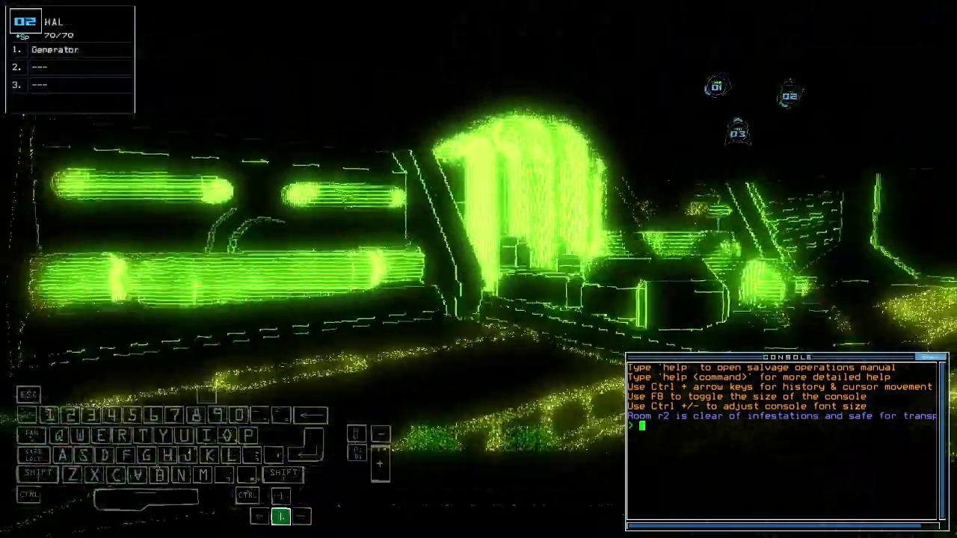
key(space)
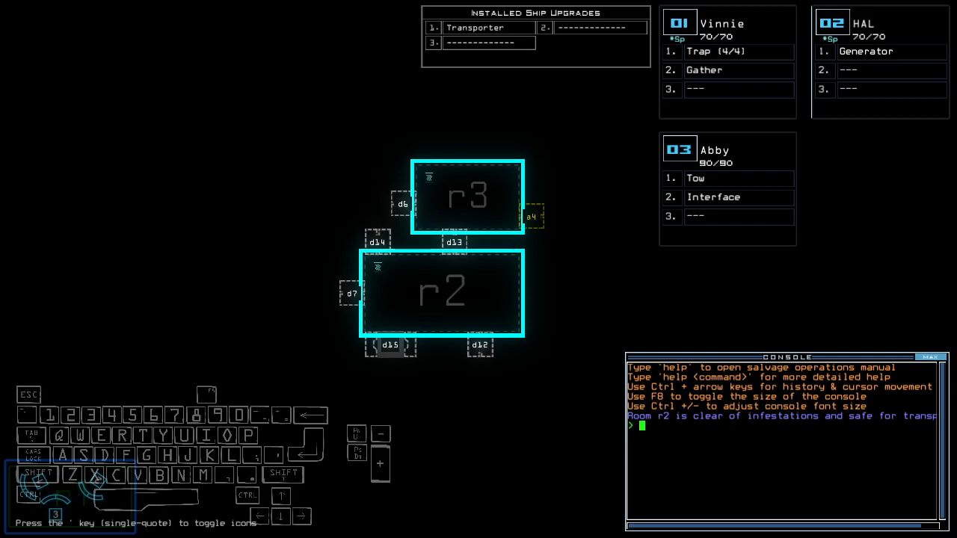
Run the status command on the derelict and return to the schematic.
key(Tab)
text(ready 3;set 2;status)
key(Return)
key(Tab)
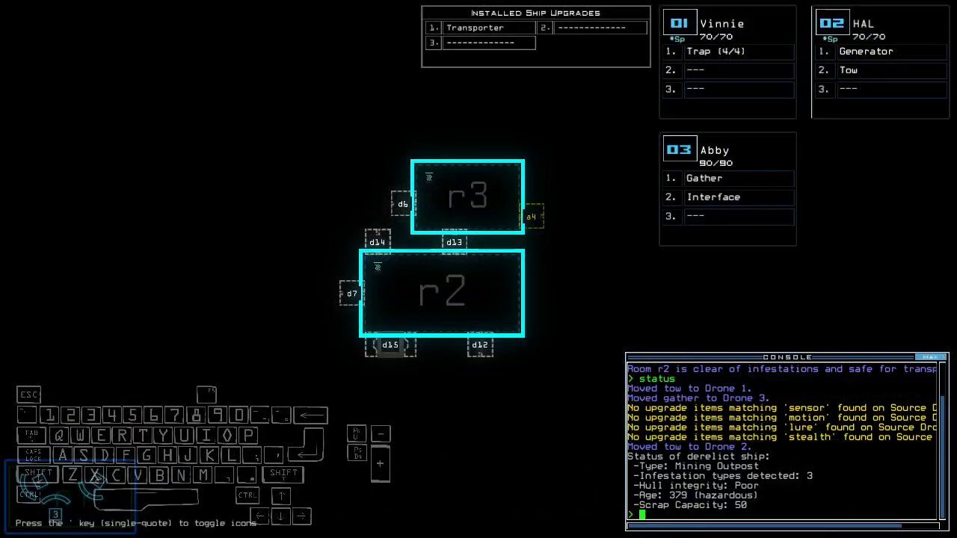
Swap Gather and Interface from Abby into Vinnie's second and third slots, leaving Abby empty.
key(Tab)
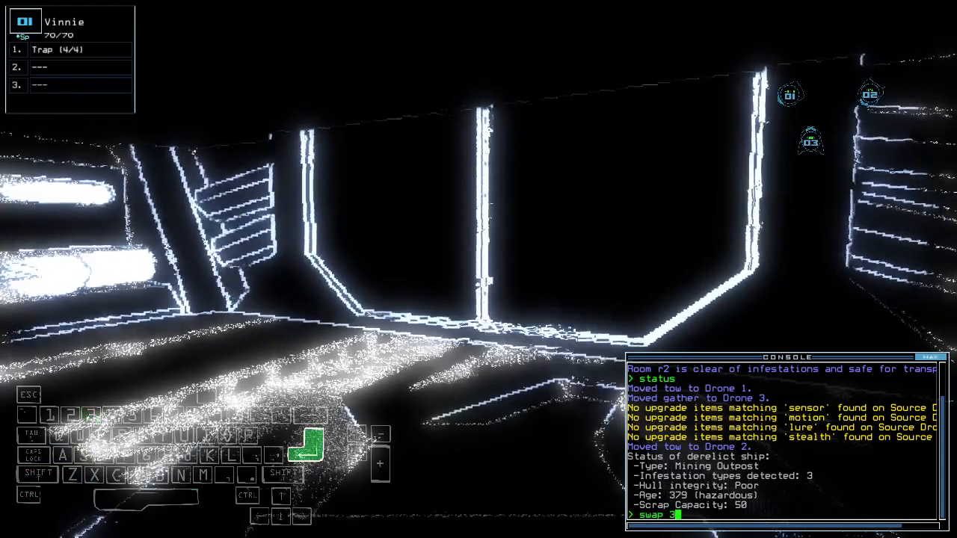
key(s)
key(Right)
key(Return)
key(Return)
key(Escape)
key(Tab)
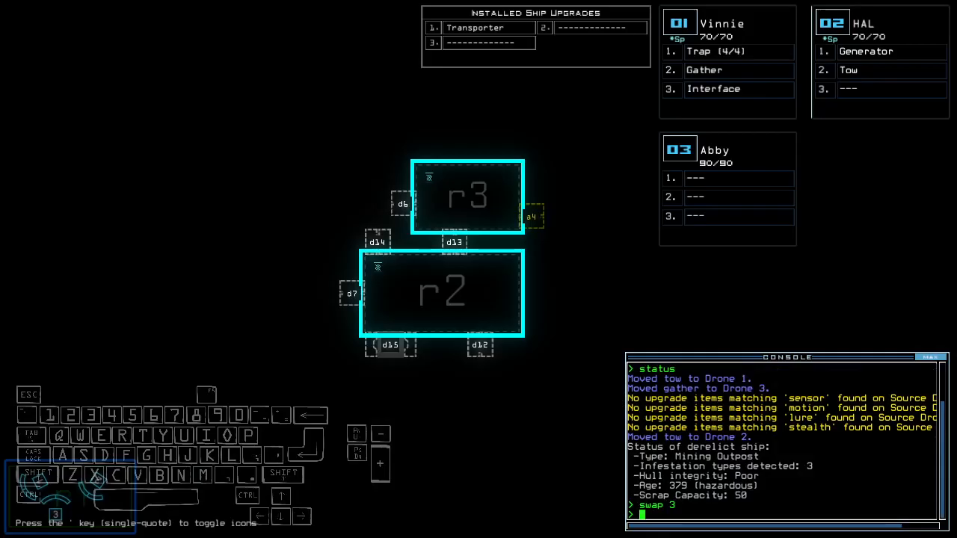
key(Tab)
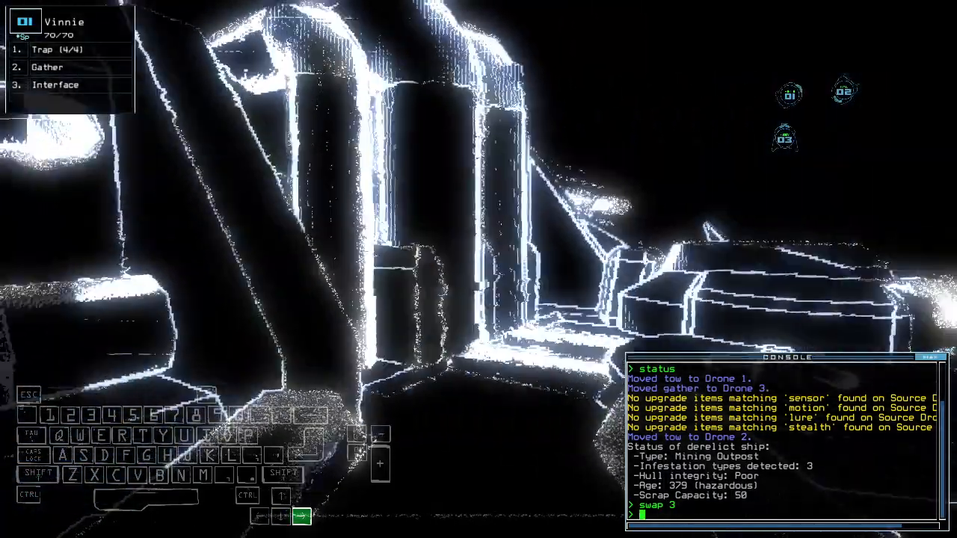
key(Tab)
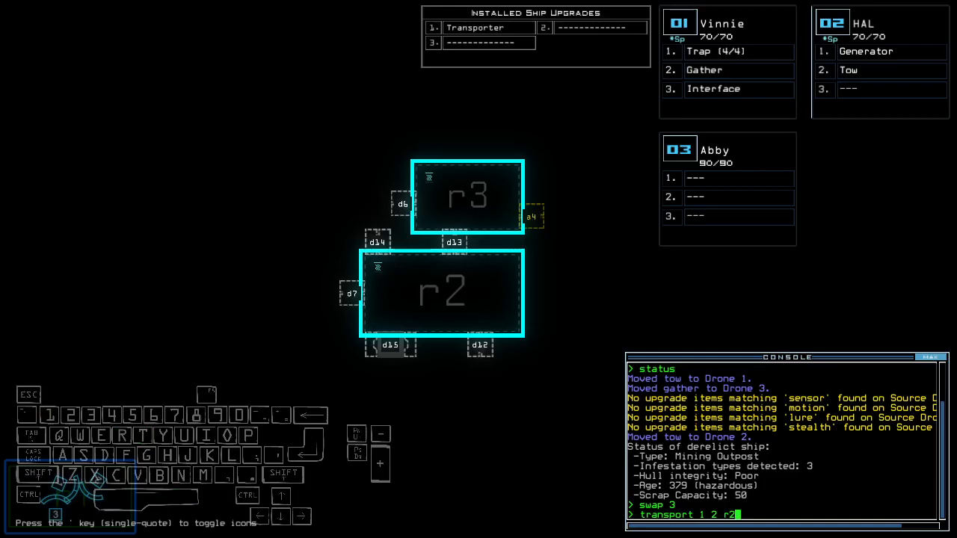
Transport Vinnie and HAL into room r2, power up HAL's generator and open door d7.
key(Return)
text(g)
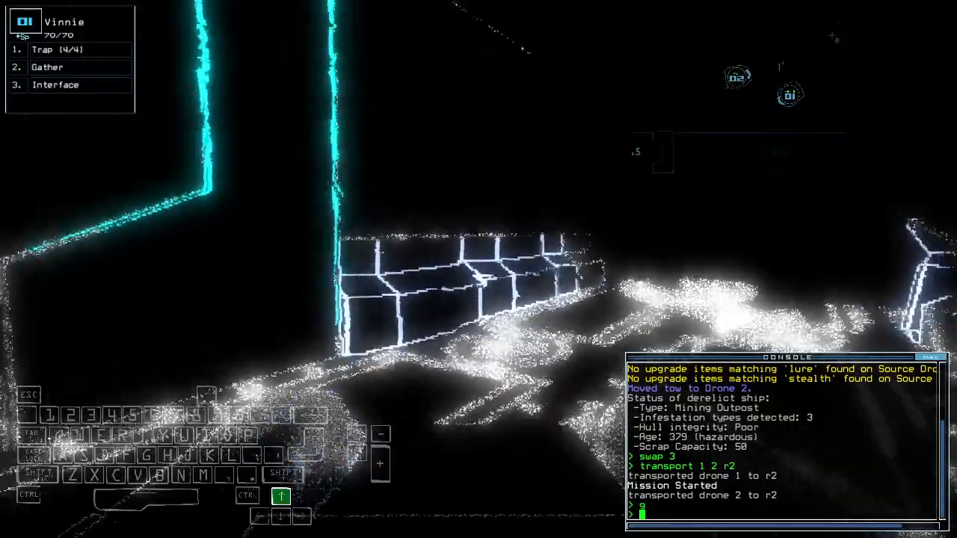
key(Return)
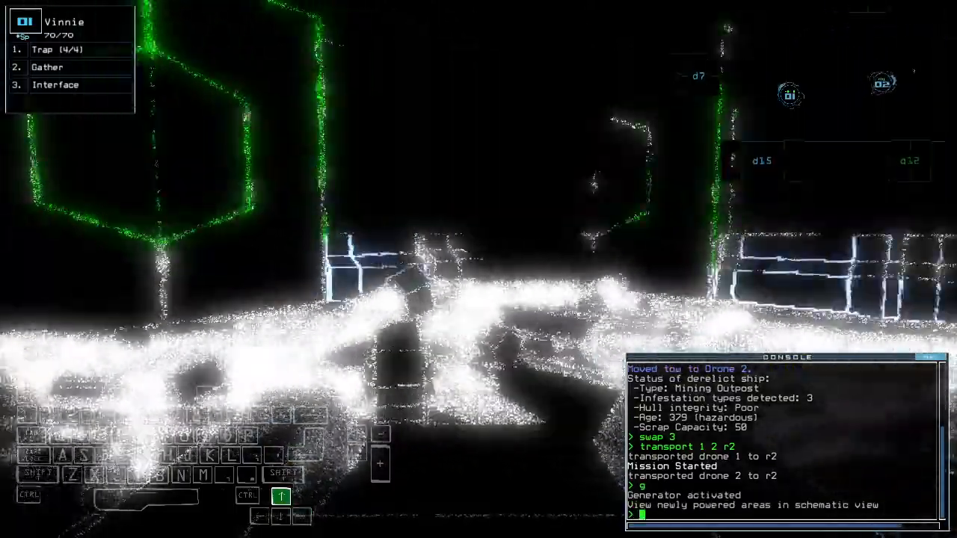
key(space)
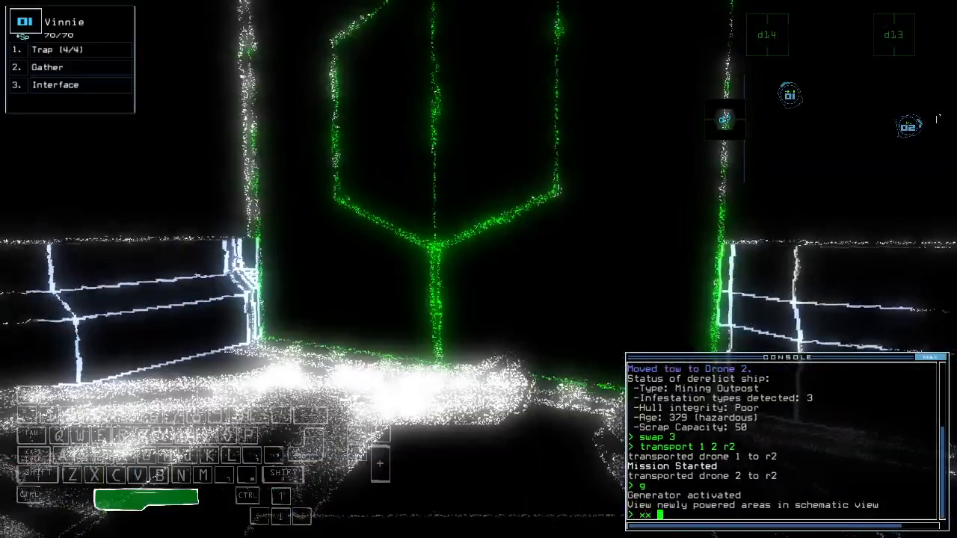
key(space)
text(r2)
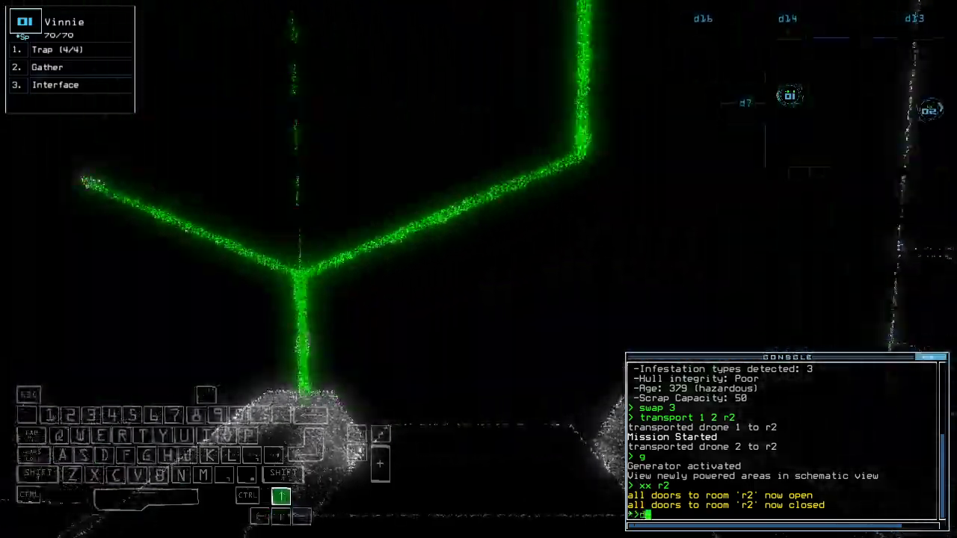
text(d7)
key(Return)
text(cc)
Drive Vinnie forward through the doorway and across the room, then return to the schematic.
key(BackSpace)
key(BackSpace)
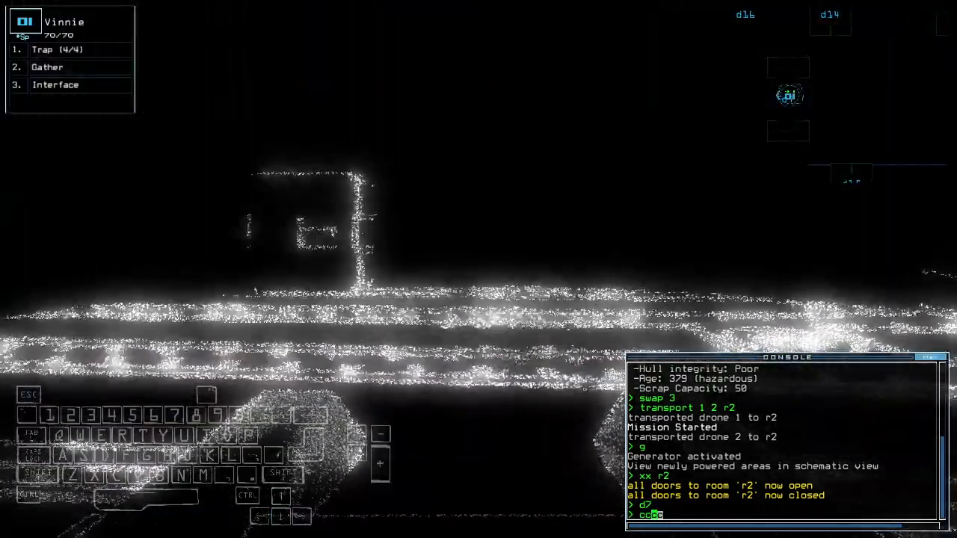
key(Up)
key(Right)
key(Right)
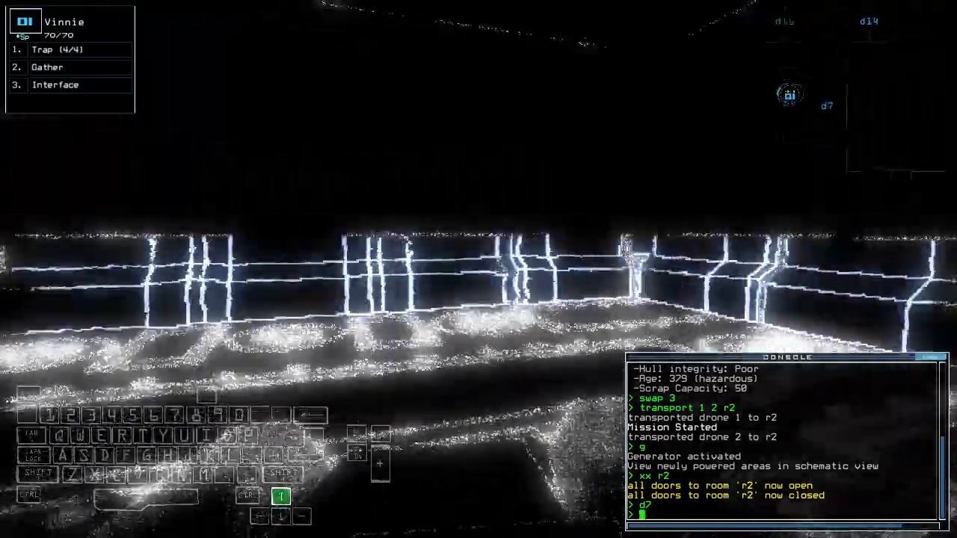
key(Up)
key(Up)
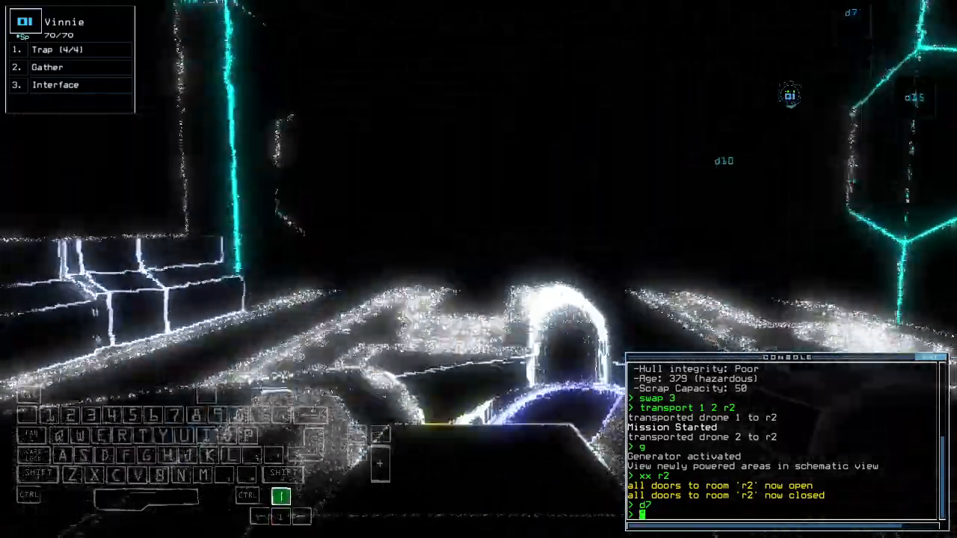
key(Right)
key(Return)
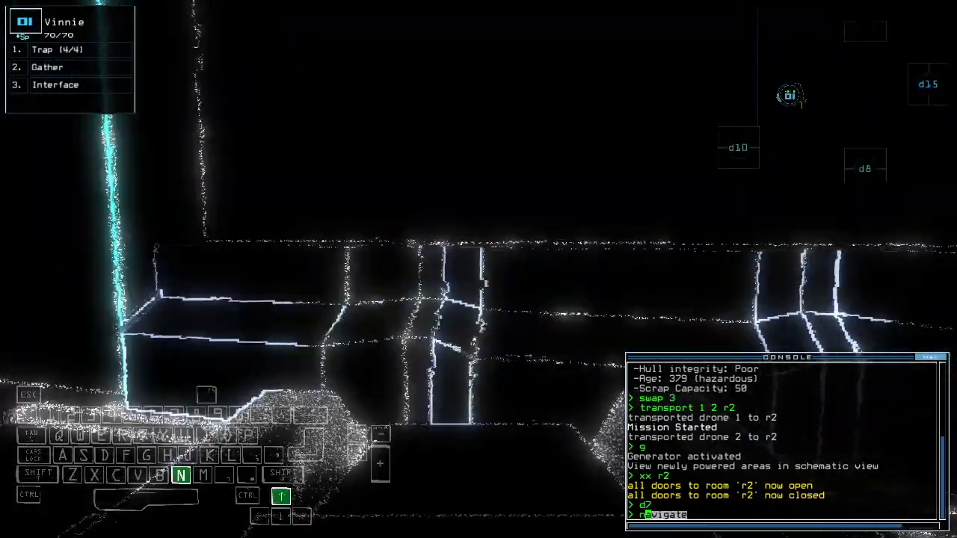
text(navigate 2)
Navigate HAL toward room r7 where Vinnie is, checking both drones' cameras.
key(Return)
key(space)
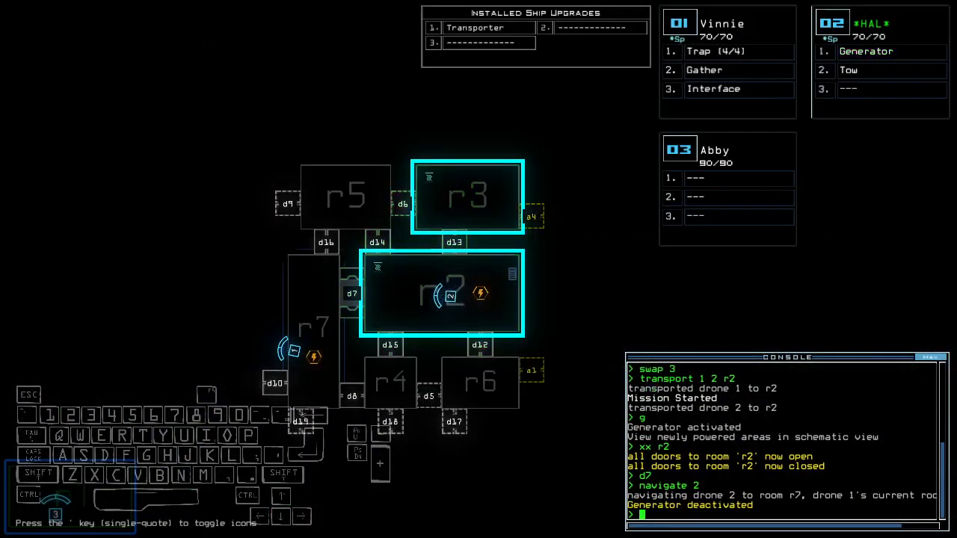
key(space)
key(2)
key(1)
key(Down)
key(Down)
key(space)
key(2)
Transport Abby into room r2 and drive her forward through the corridor.
key(space)
text(transport 3 r2)
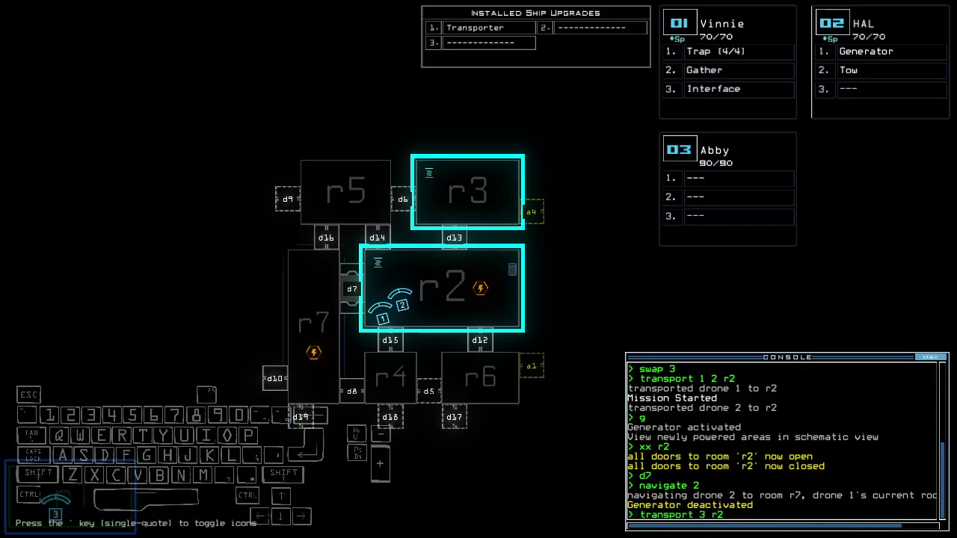
key(Return)
key(space)
key(3)
key(Up)
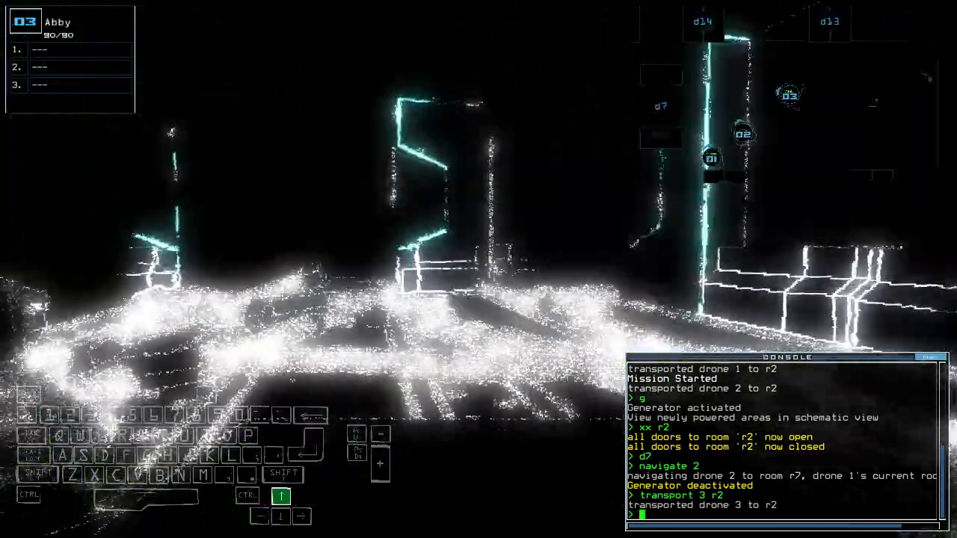
key(Up)
key(Up)
key(Up)
key(Up)
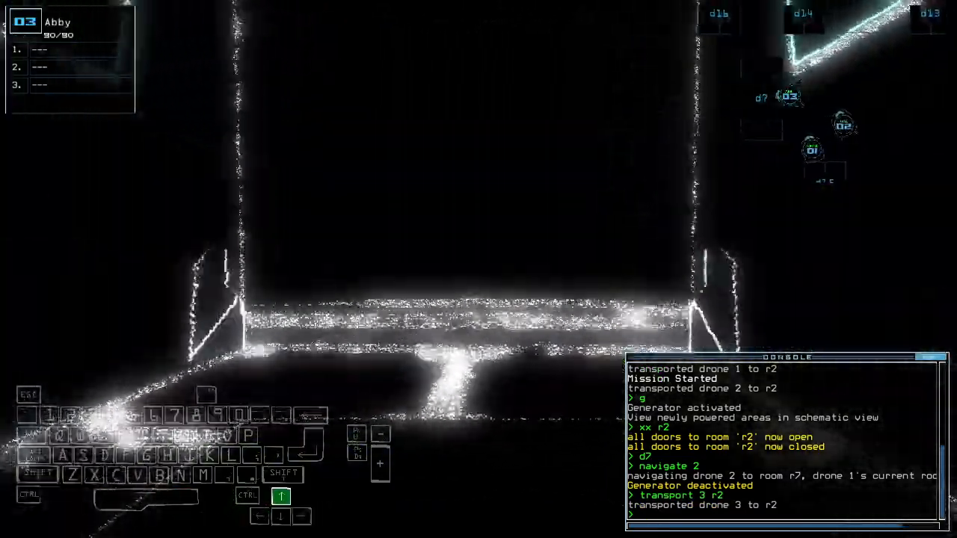
key(space)
key(space)
key(Up)
key(Up)
Scout with drones 3 and 2, then send drone 1 navigating toward room r7.
key(Up)
key(Left)
key(Left)
key(Left)
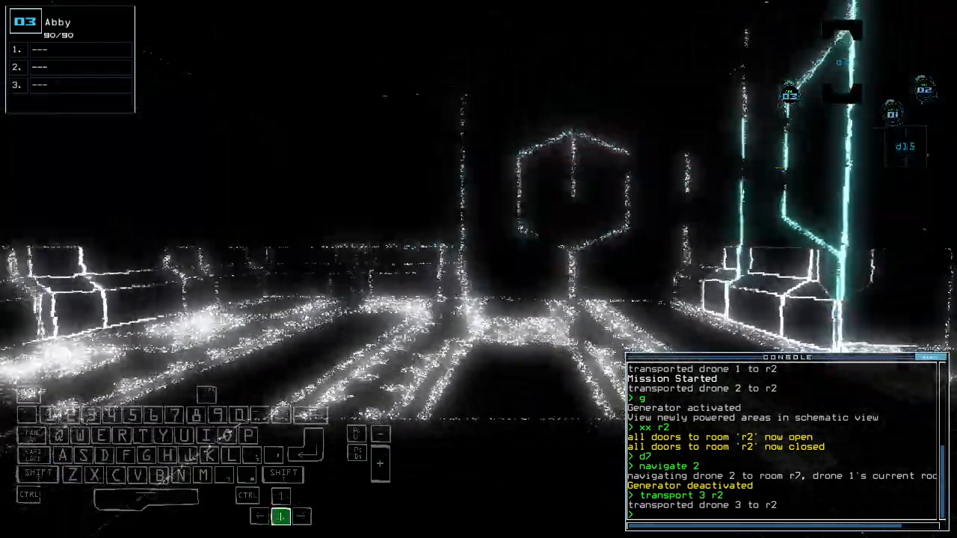
key(Down)
key(Down)
key(space)
key(2)
key(Left)
key(Up)
text(navigate 1)
key(Return)
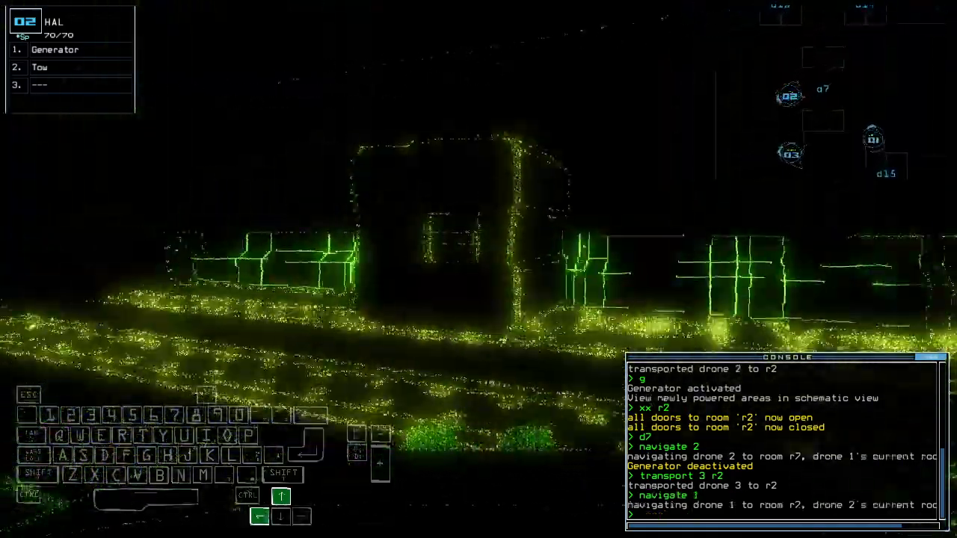
key(Up)
Activate the generator in r2 and check the map and a drone's view.
key(g)
key(Return)
key(space)
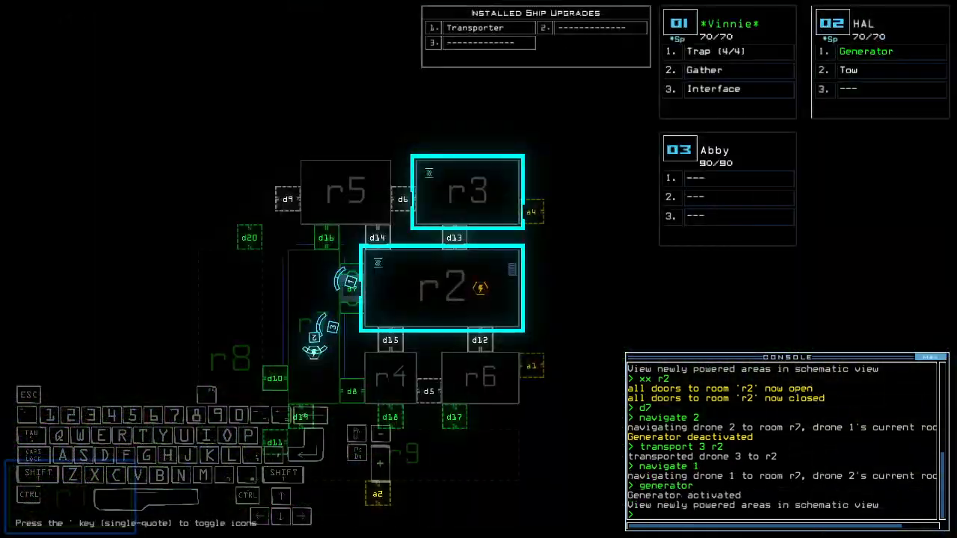
key(space)
key(space)
key(Down)
key(Down)
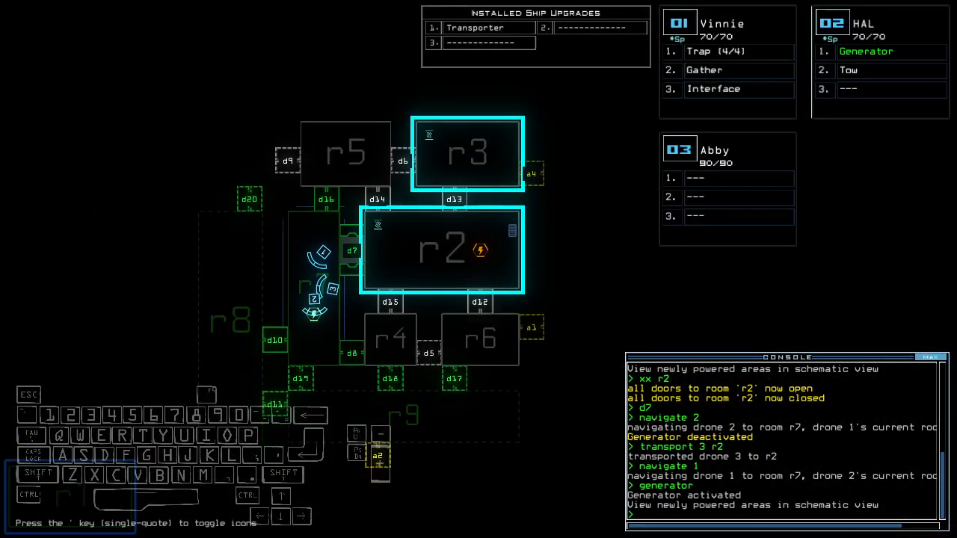
Review drone 2 and 3 views, then reactivate the generator to power the doors.
key(space)
key(2)
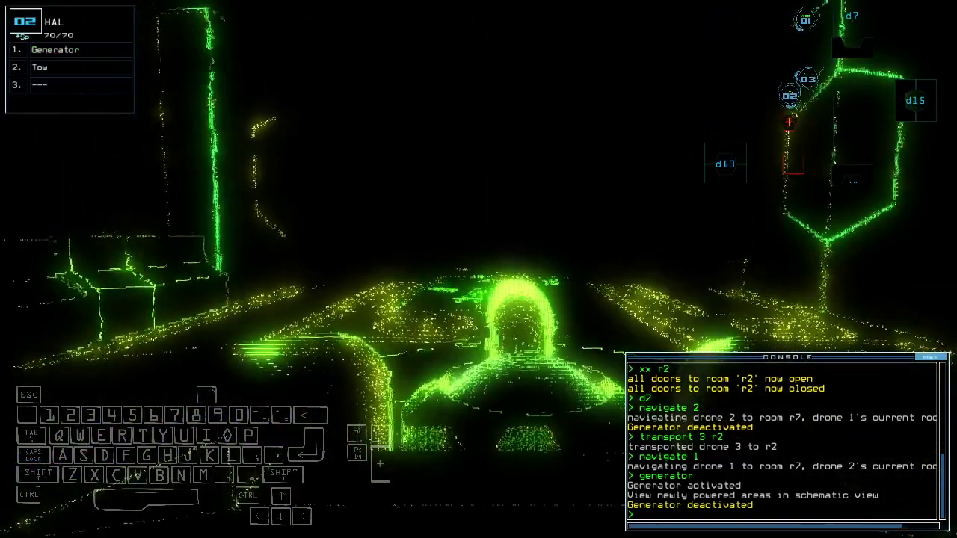
key(space)
key(space)
key(Up)
key(Return)
key(space)
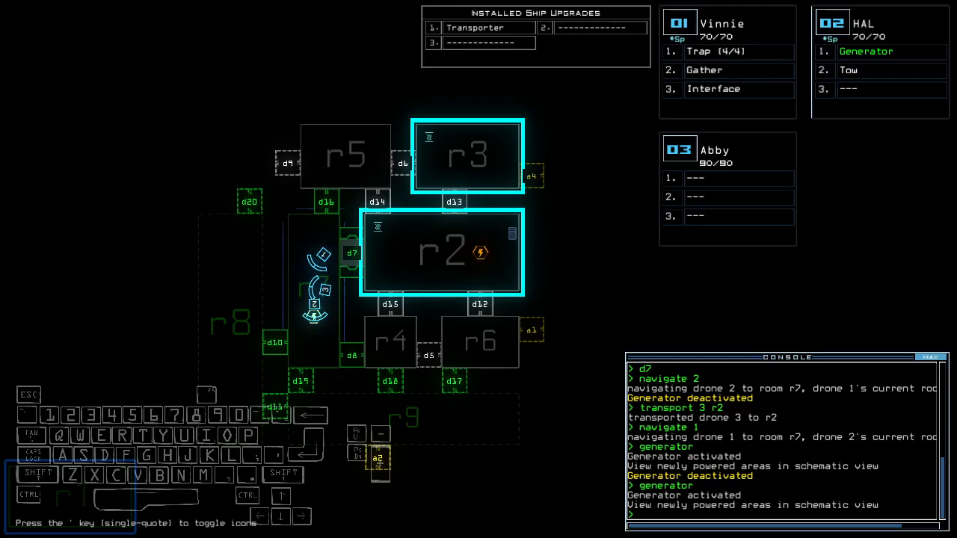
key(space)
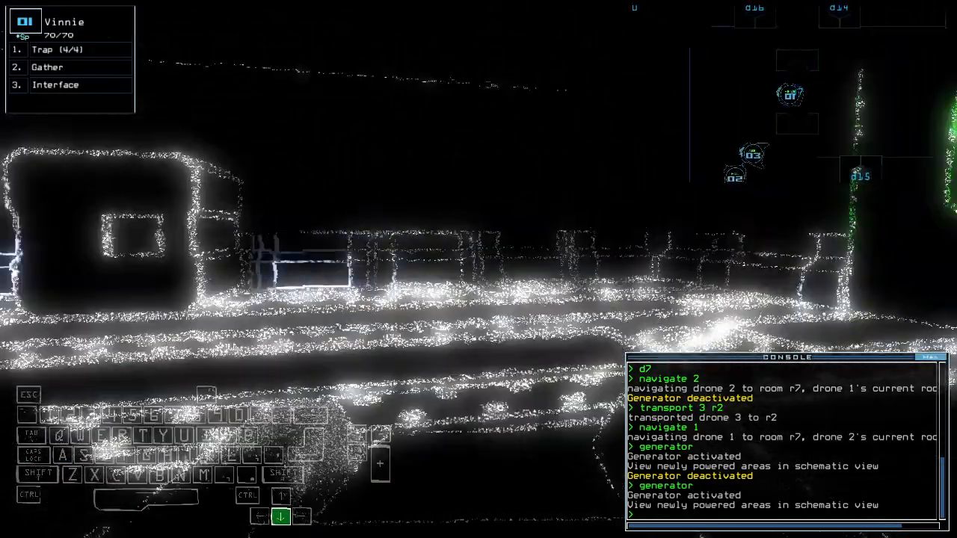
Steer drone 3 around its room and drive drone 1 forward, switching views.
key(3)
key(Left)
key(Left)
key(Left)
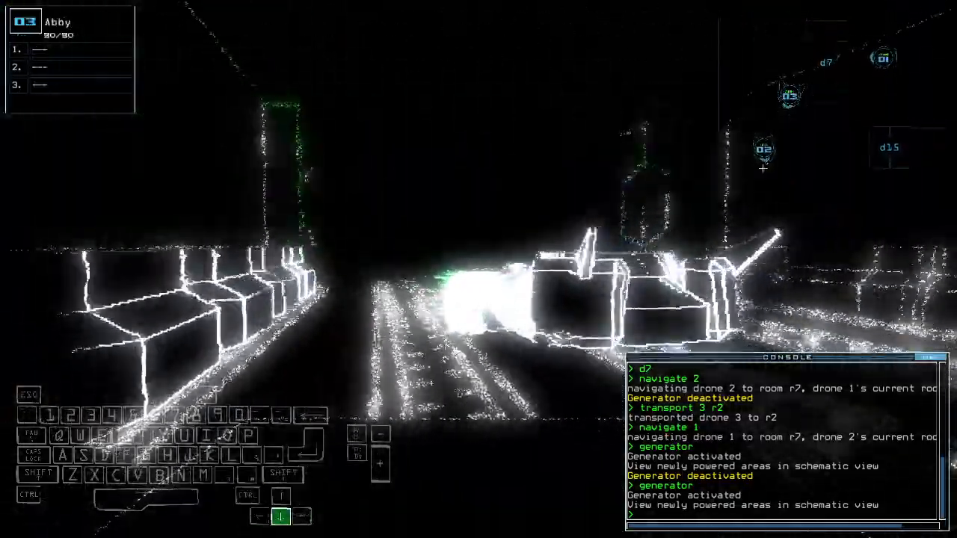
key(Down)
key(Right)
key(Right)
key(Right)
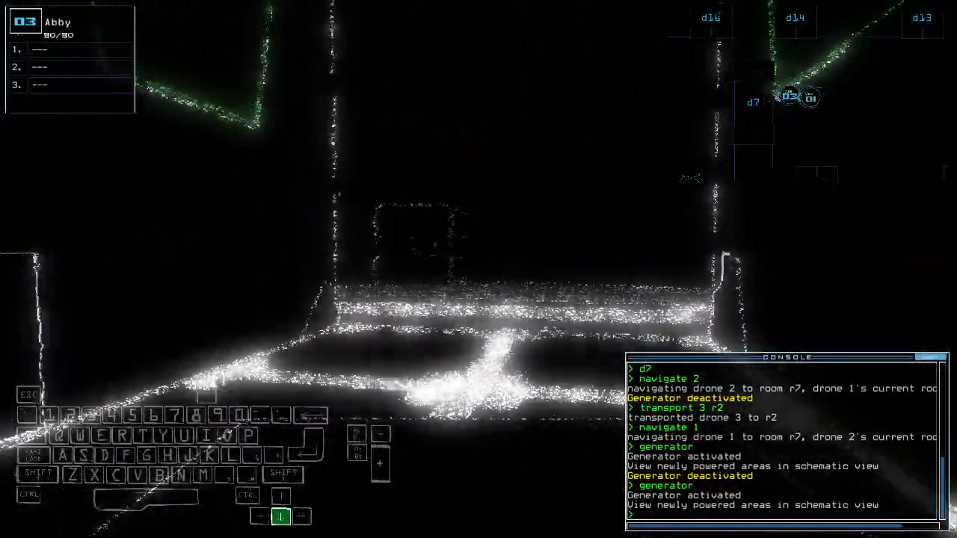
key(2)
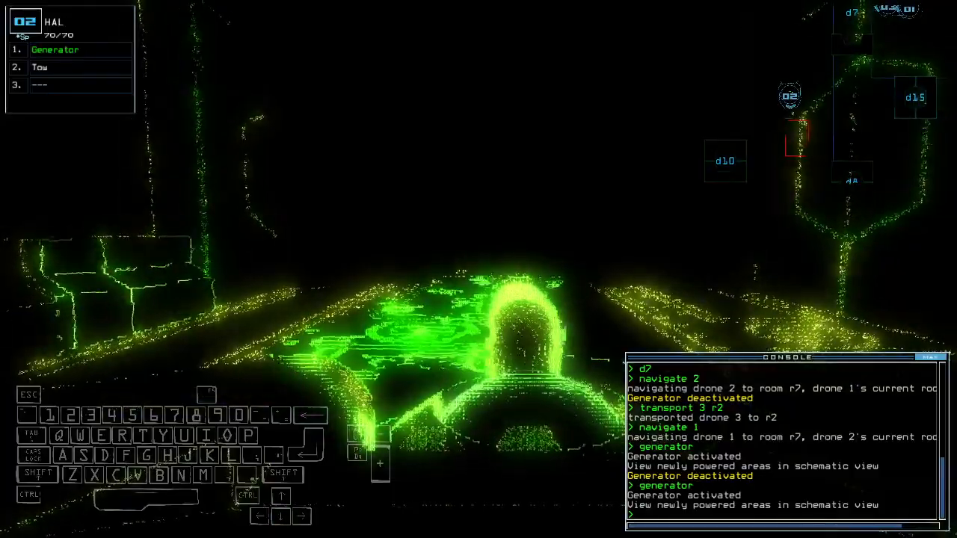
key(3)
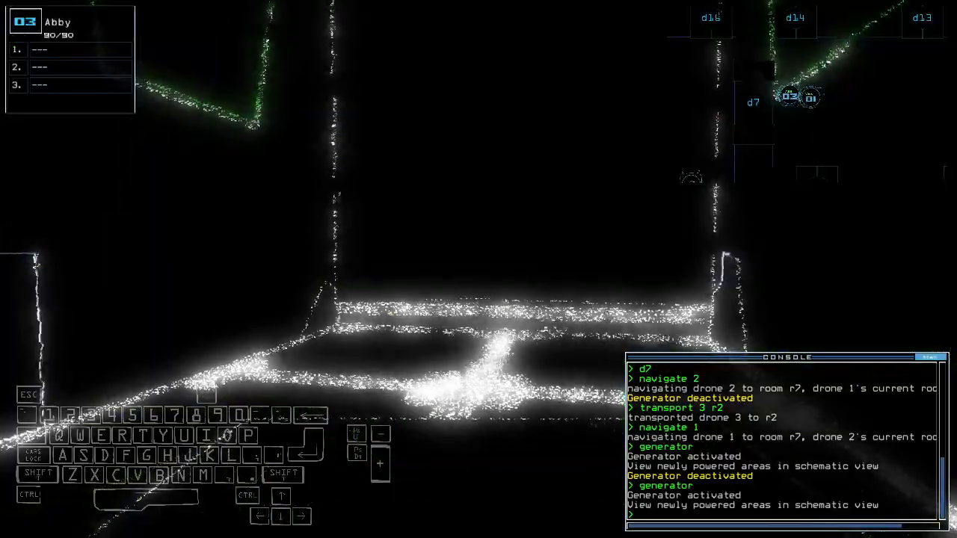
key(Up)
key(Down)
key(1)
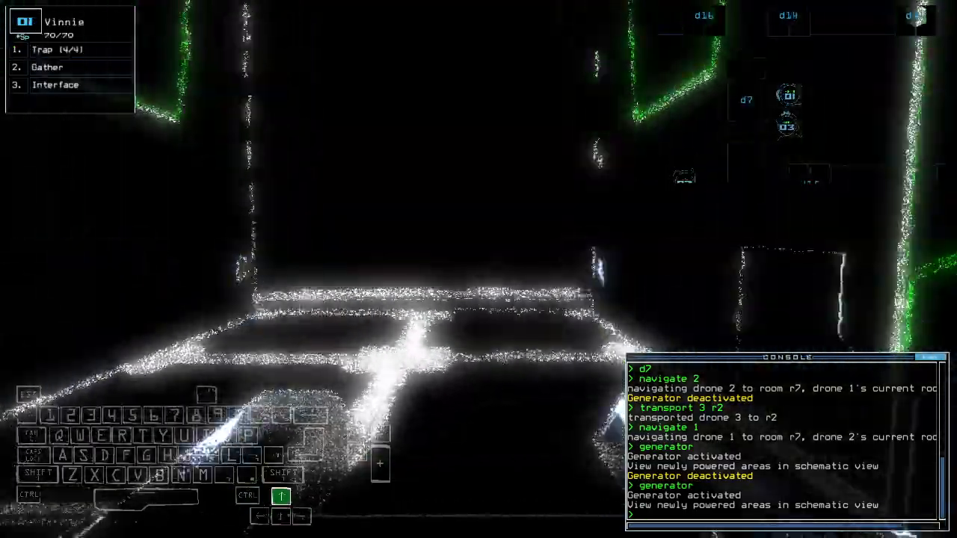
key(Down)
text(swap 2 tra)
Swap drone 1's trap over to drone 2, drop one trap, and reactivate the generator.
key(Return)
key(Down)
key(Down)
text(2)
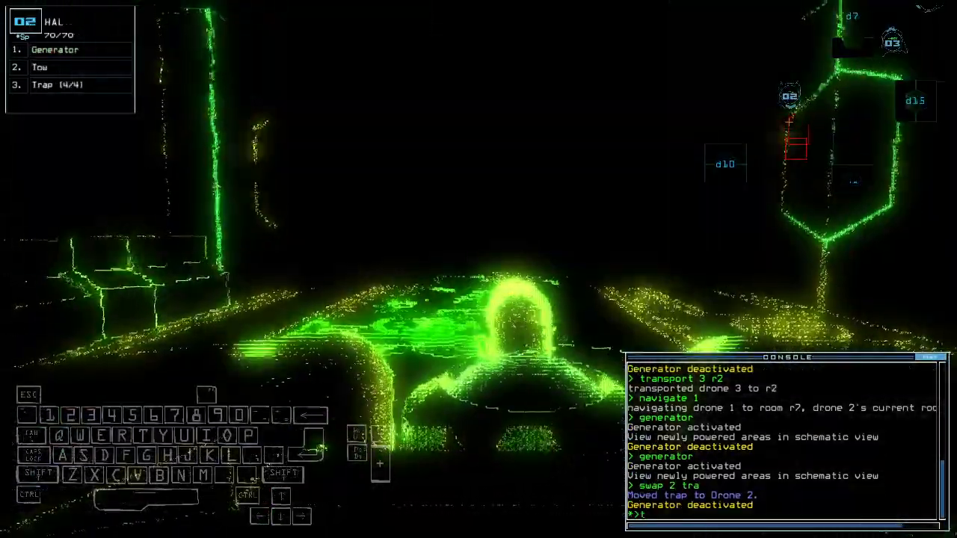
text(trap)
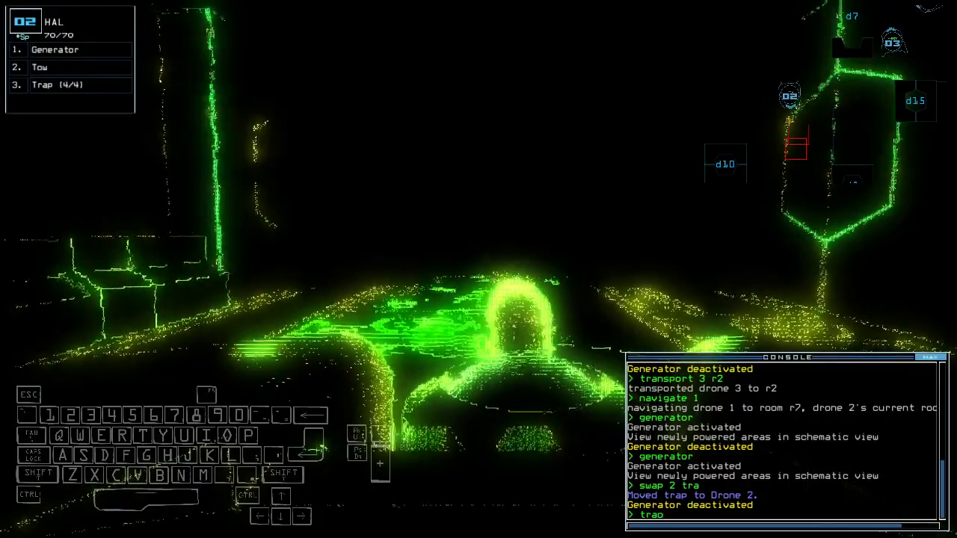
key(Return)
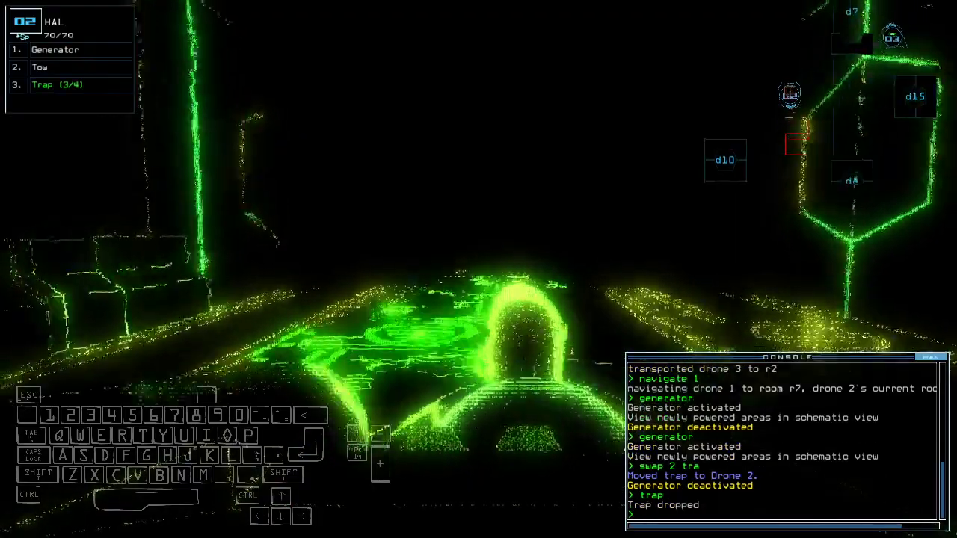
text(g)
key(Return)
key(space)
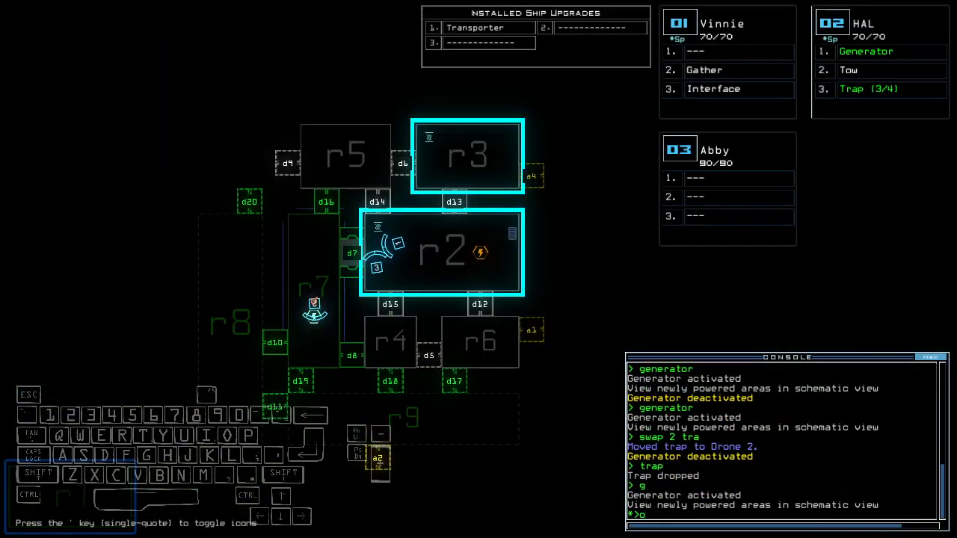
text(all)
Open all eight doors, back drone 2 away, and transport all three drones to r1.
key(Return)
key(space)
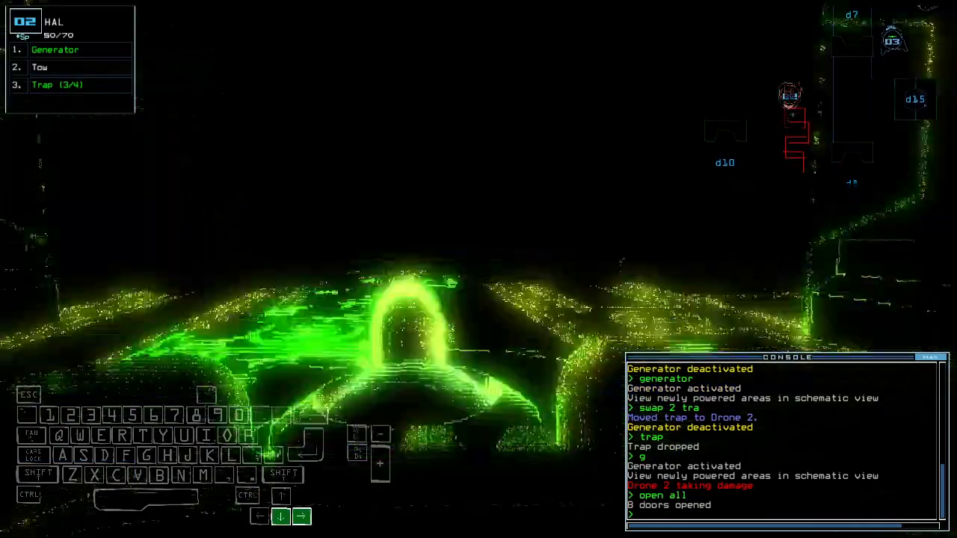
key(Down)
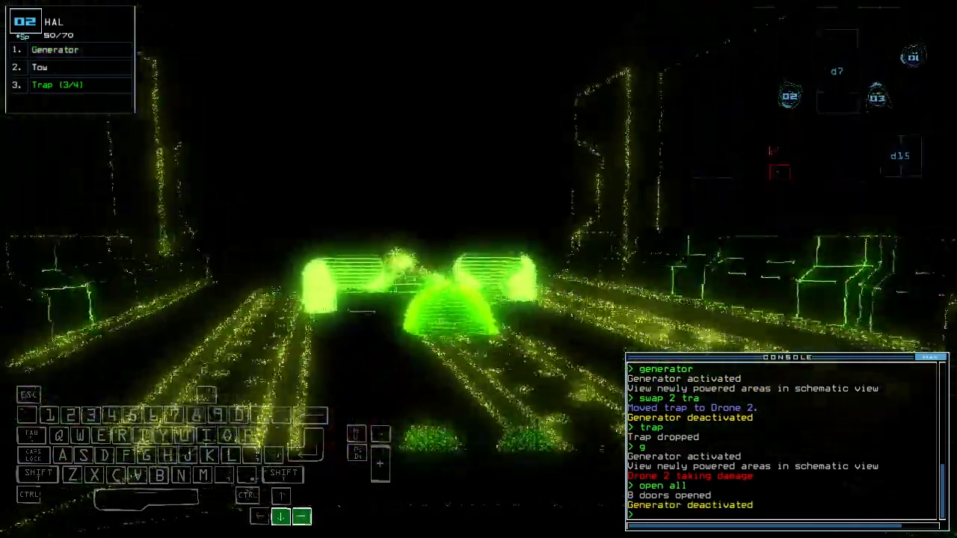
key(Down)
text(generator ;)
key(BackSpace)
key(BackSpace)
key(BackSpace)
text(ty)
key(Return)
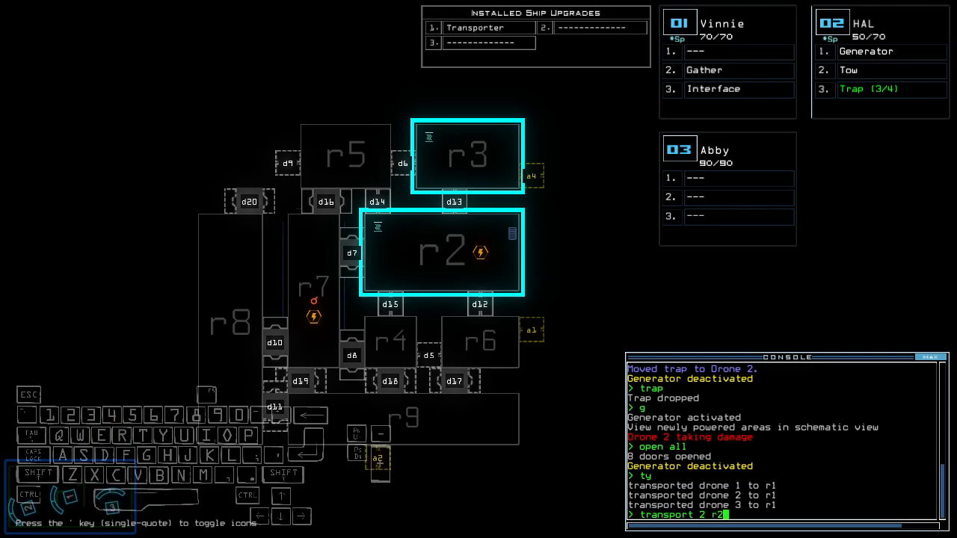
Transport drone 2 into r2 and activate the generator there.
key(Return)
text(generator)
key(Return)
text(cccc)
key(Return)
key(Tab)
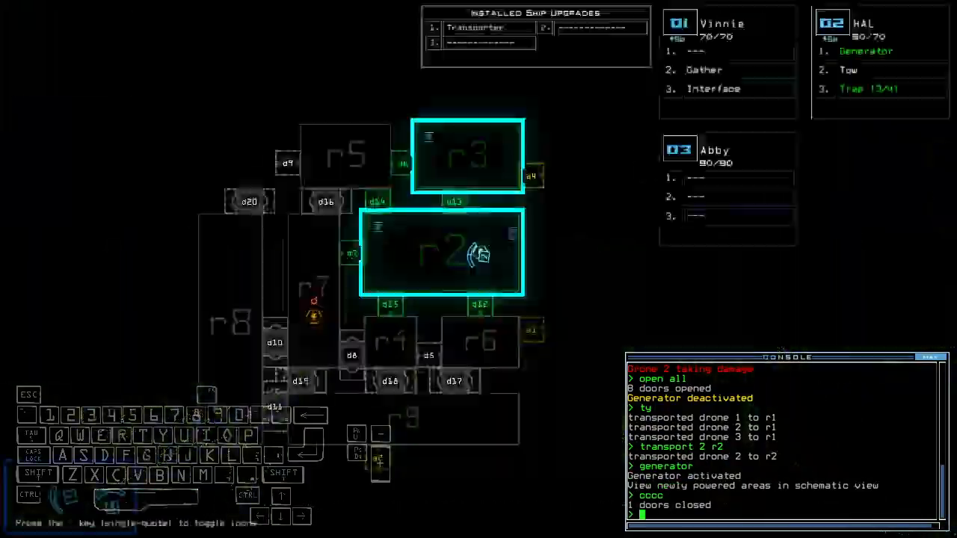
Reposition drone 2 in r2, then transport it back to r1.
key(2)
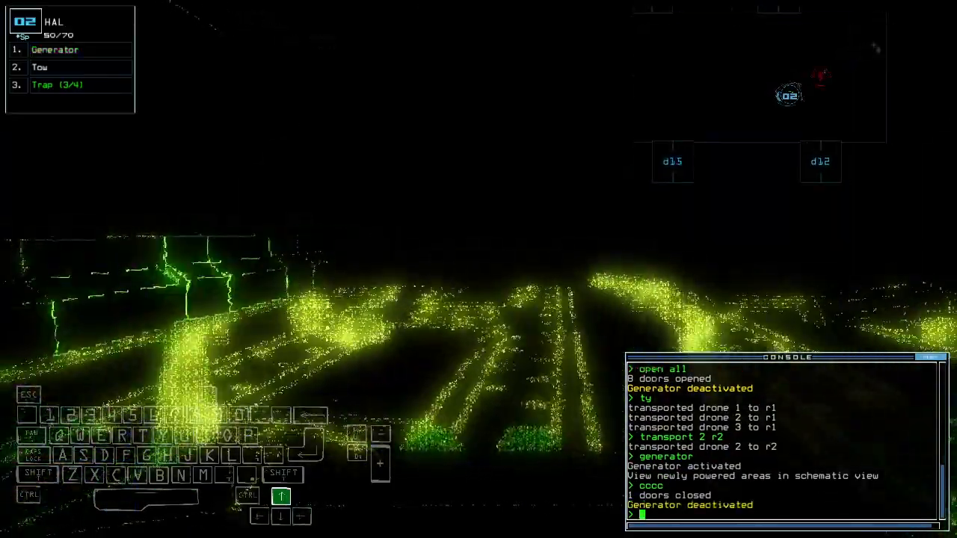
key(Up)
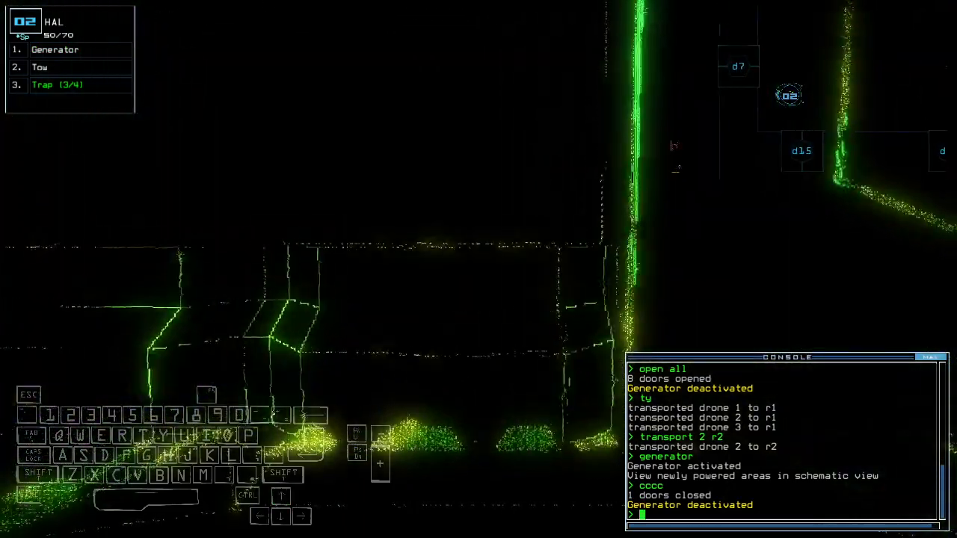
key(Tab)
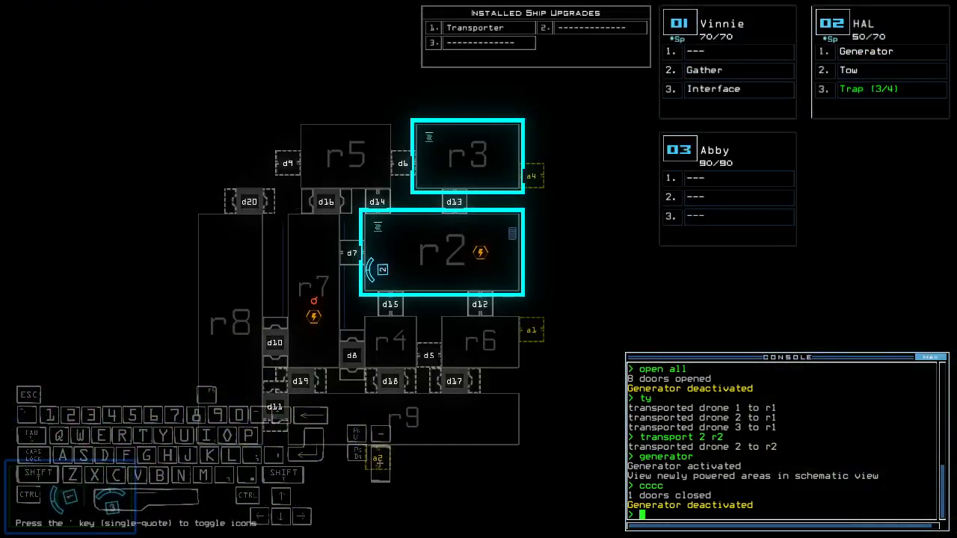
key(2)
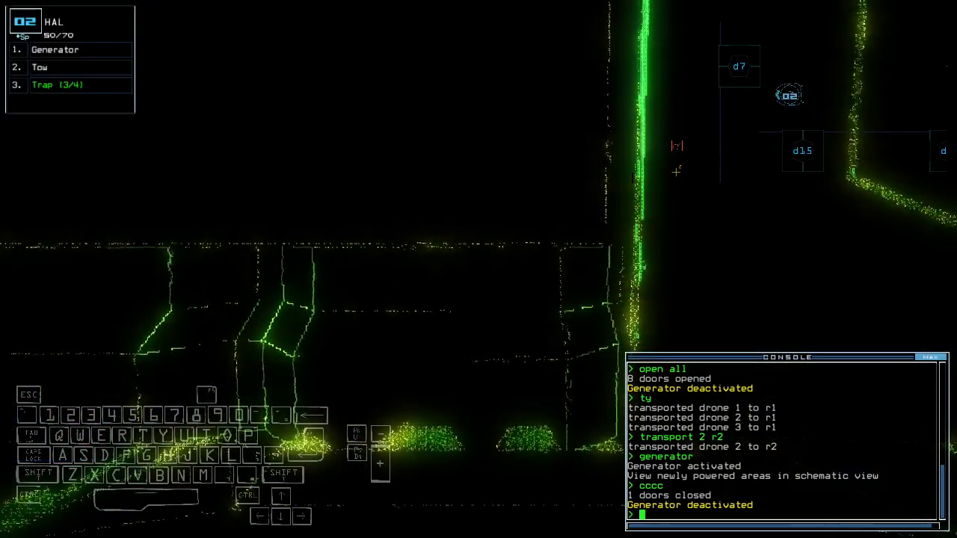
key(Down)
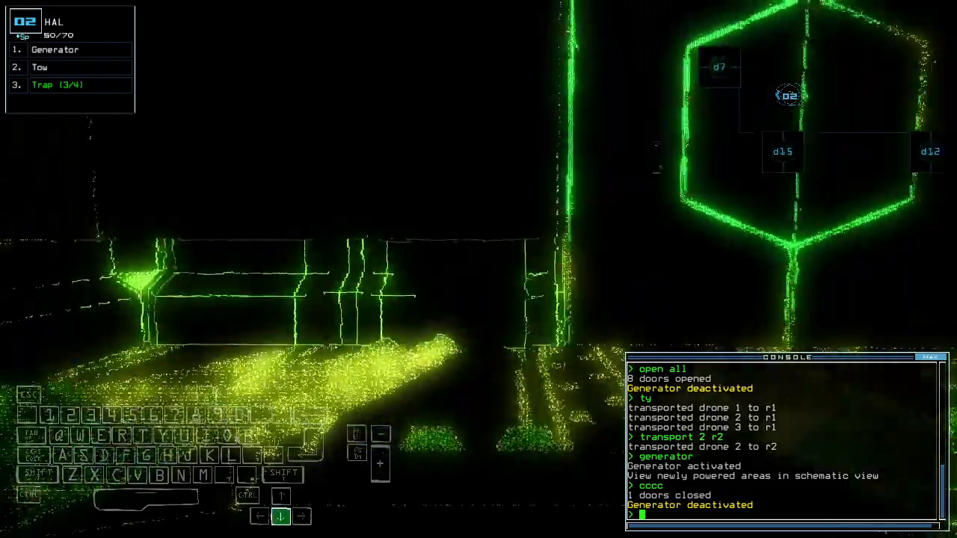
text(transport r1)
key(Return)
key(Tab)
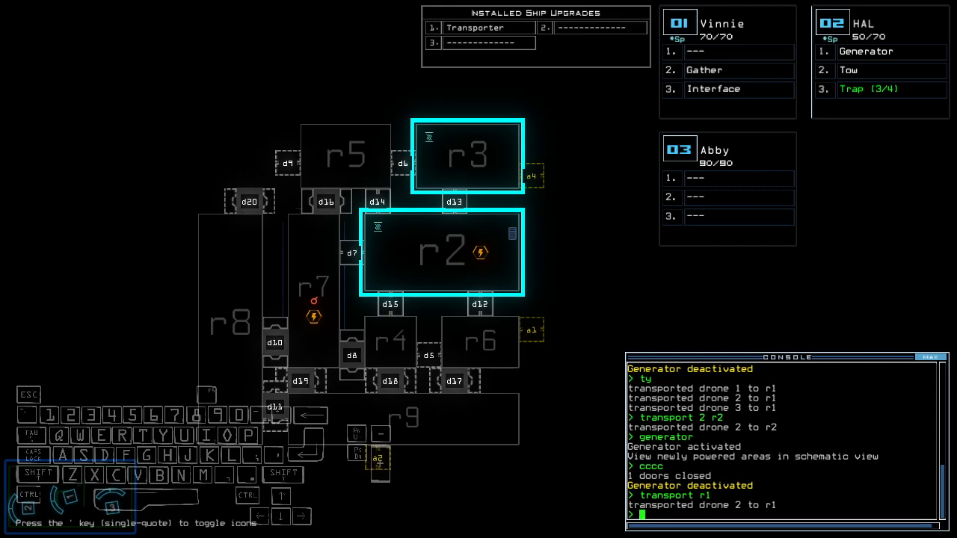
text(transport 2 r2)
Transport drone 2 into r2 again, drive it up, and reactivate the generator.
key(Return)
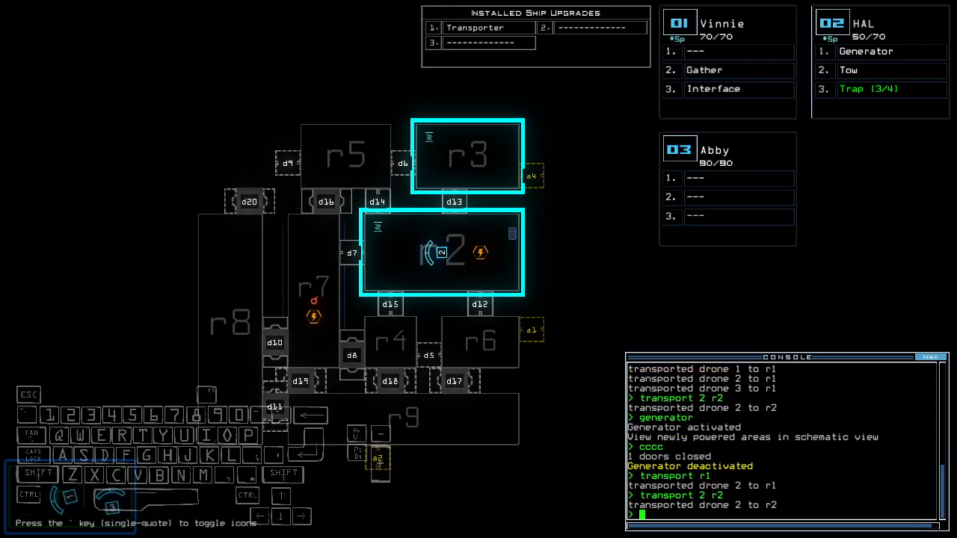
key(2)
key(Up)
key(Up)
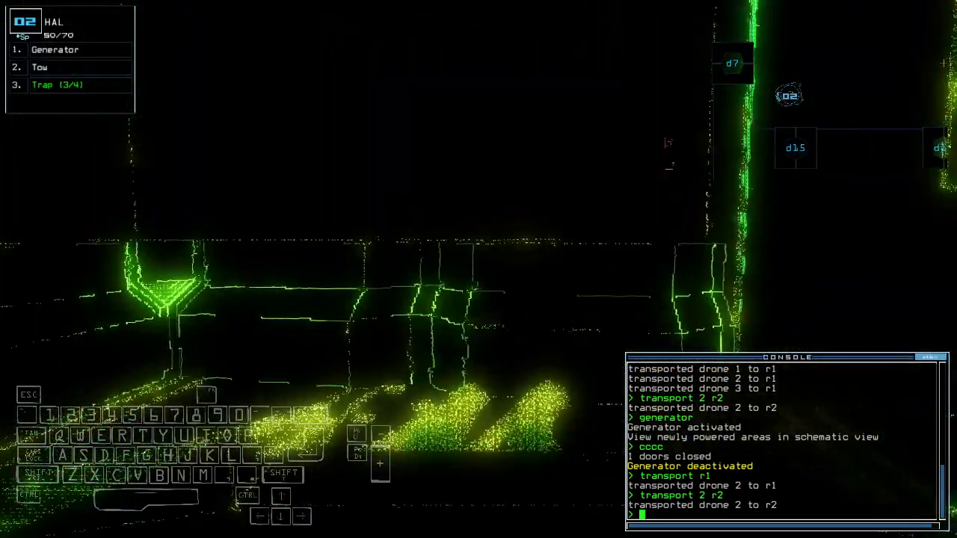
key(space)
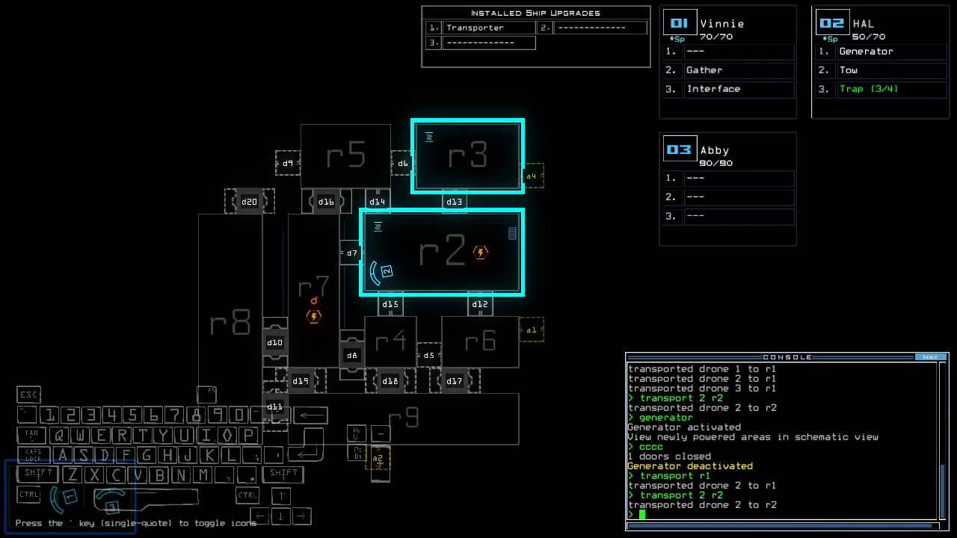
key(space)
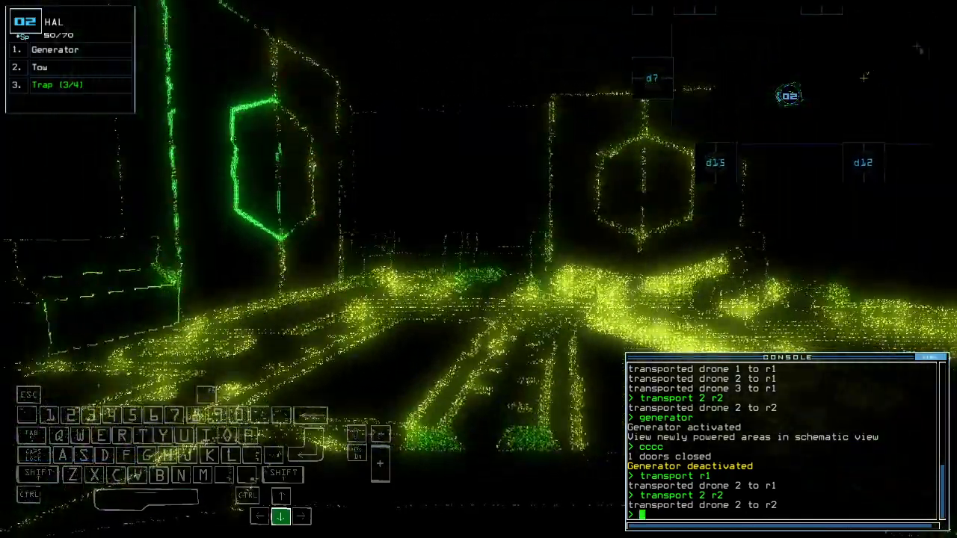
key(Down)
text(generator)
key(Return)
key(space)
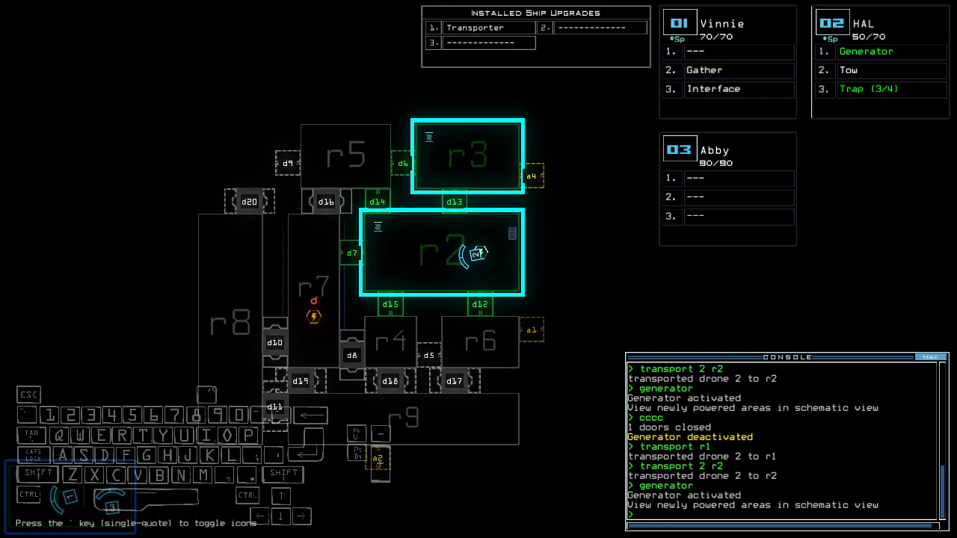
text(2)
Transport drone 1 into r2, open door d13, and drive it toward the door.
key(Return)
key(space)
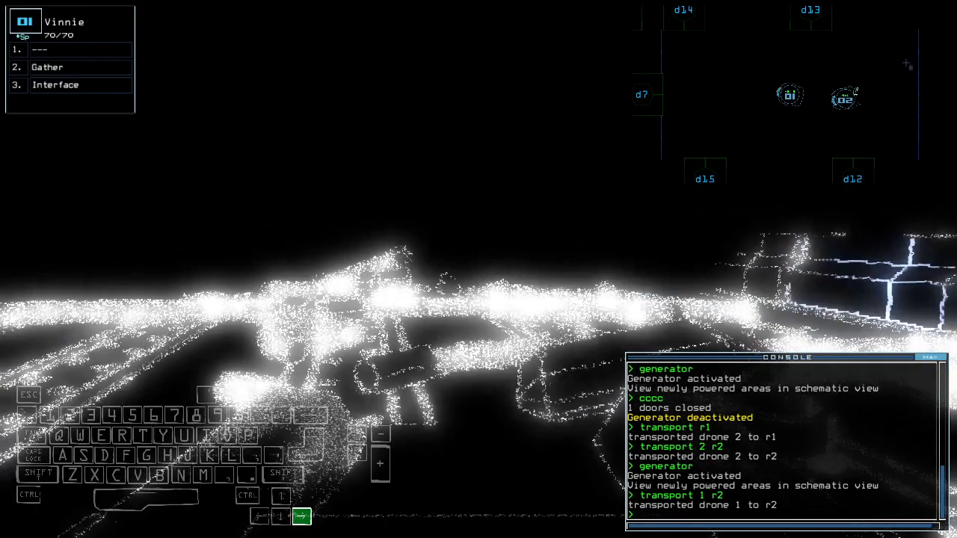
text(d13)
key(Return)
key(Up)
key(Up)
key(Up)
key(Up)
key(Right)
key(Up)
key(Up)
key(Up)
Open door d6, move drone 1 through, then close all the opened doors.
key(space)
key(space)
key(Up)
key(Up)
key(Up)
text(6)
key(Return)
key(Up)
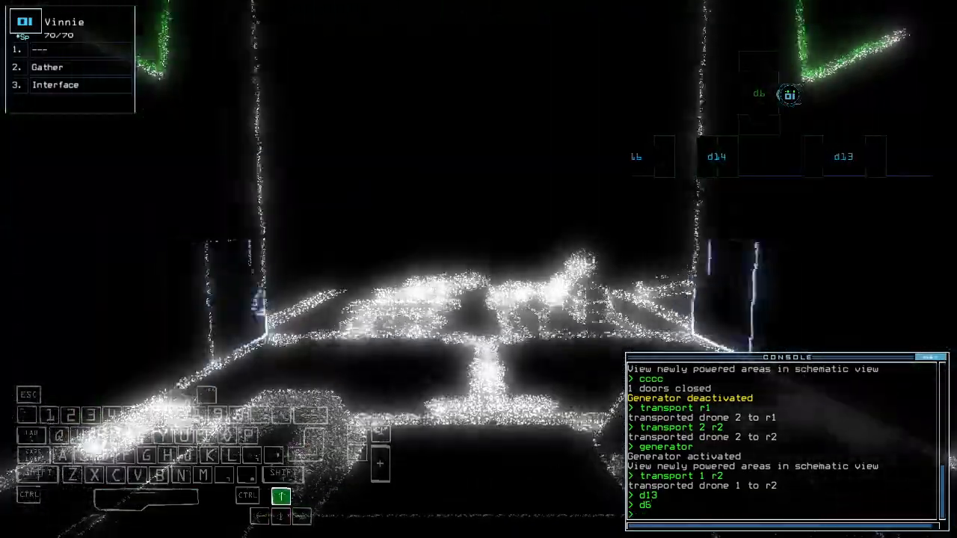
key(Up)
key(Up)
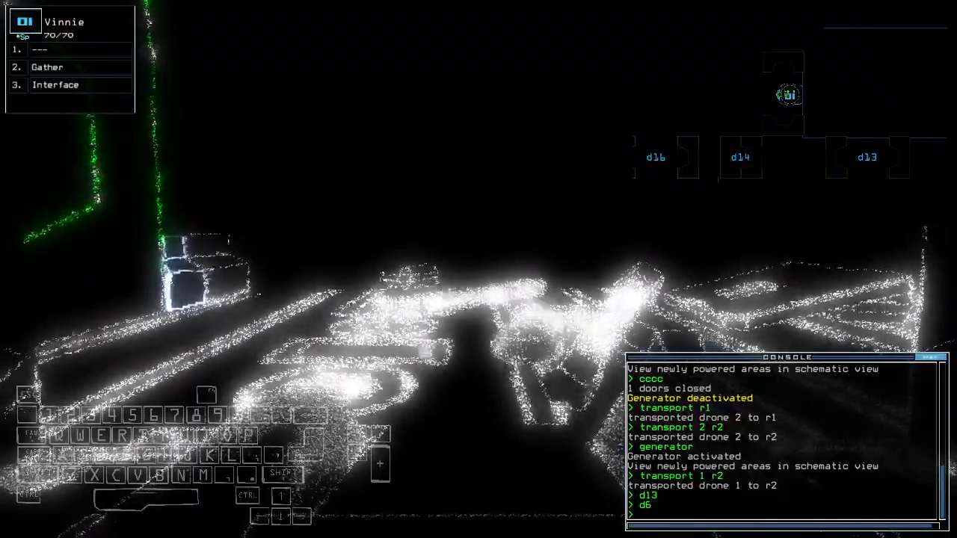
key(Escape)
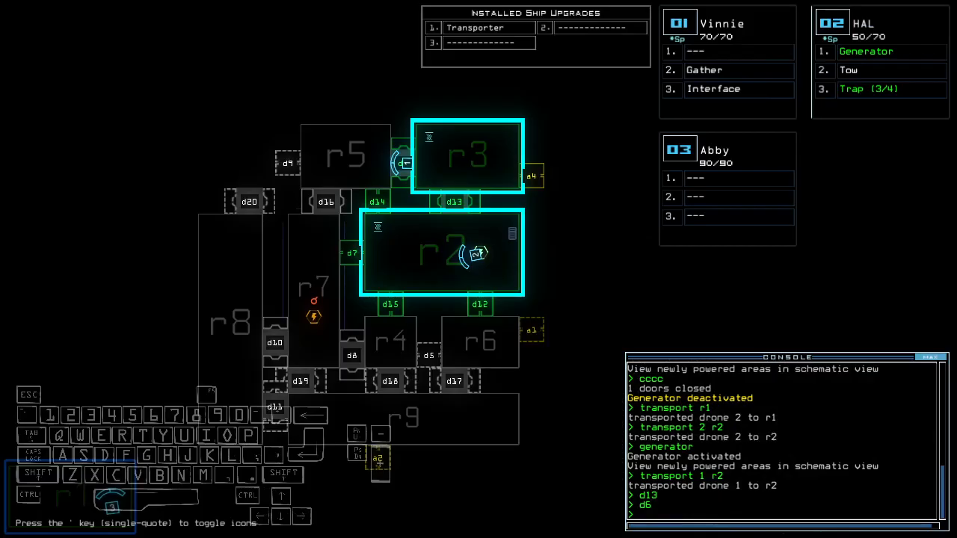
key(1)
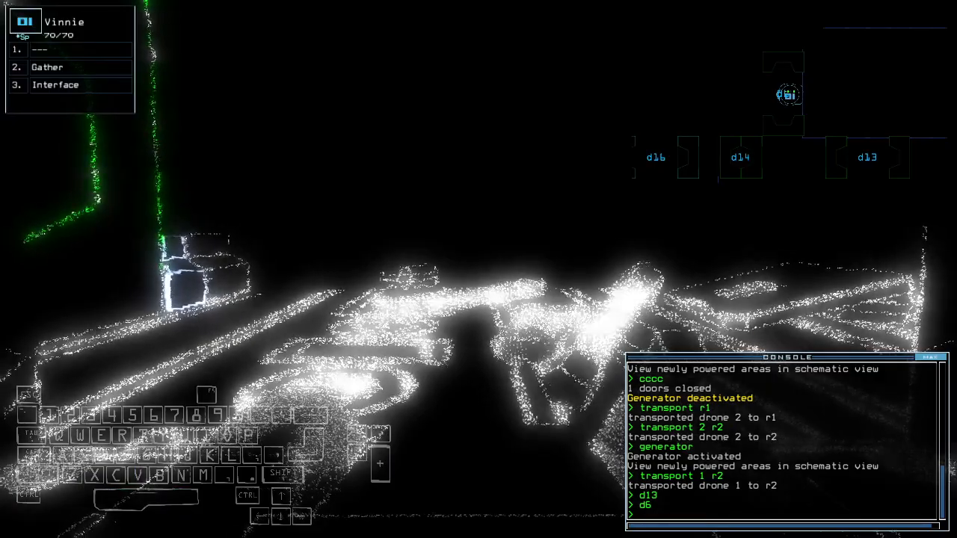
text(cccc)
key(Return)
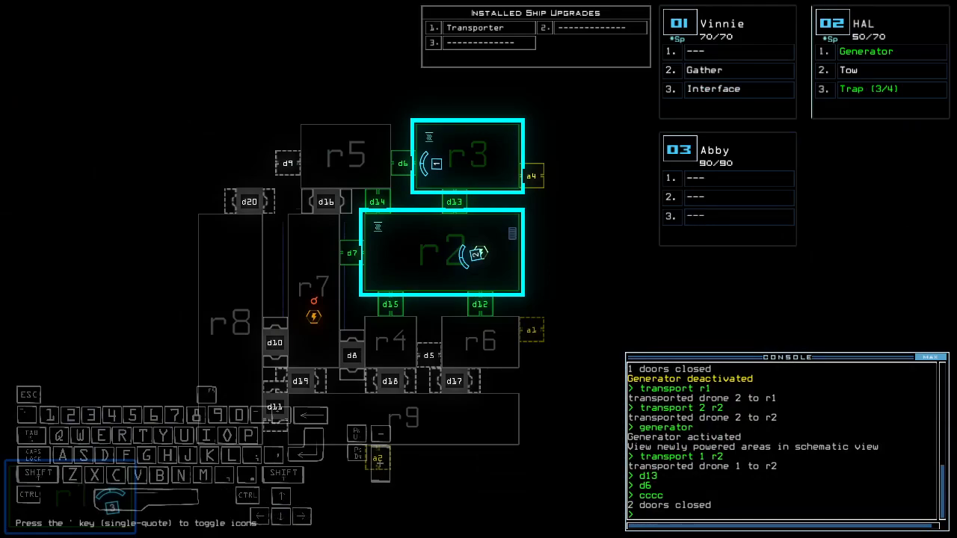
Drive drone 2 through r2 toward the generator, checking the map.
key(2)
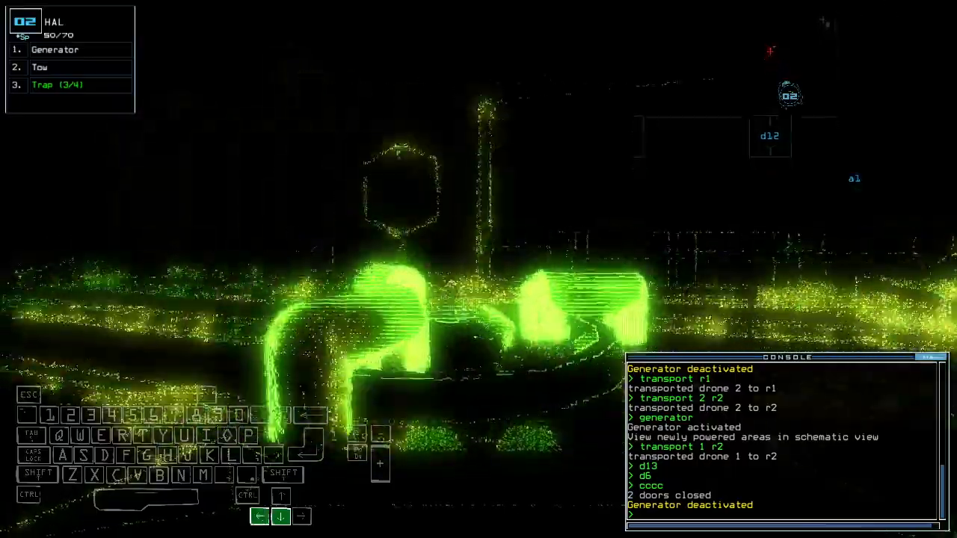
key(Up)
key(Up)
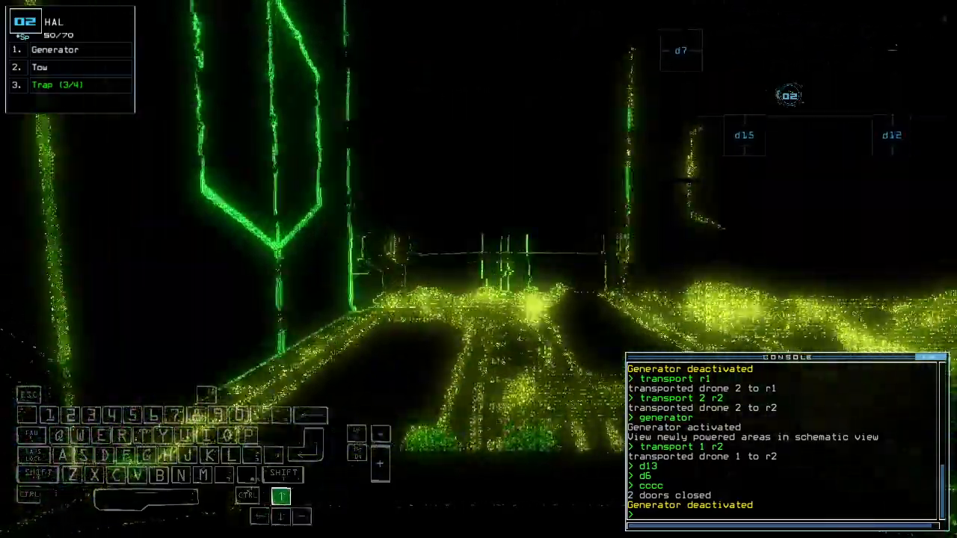
key(space)
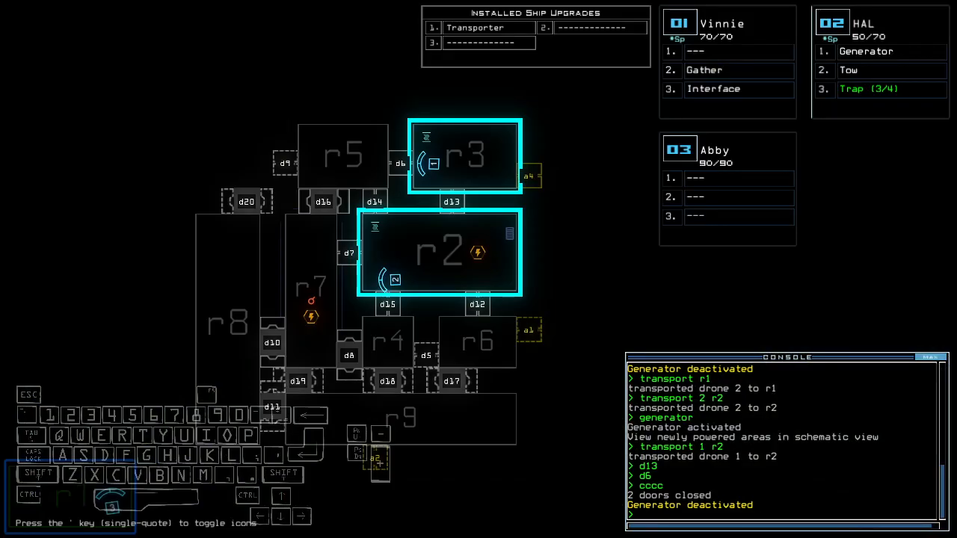
key(space)
key(Down)
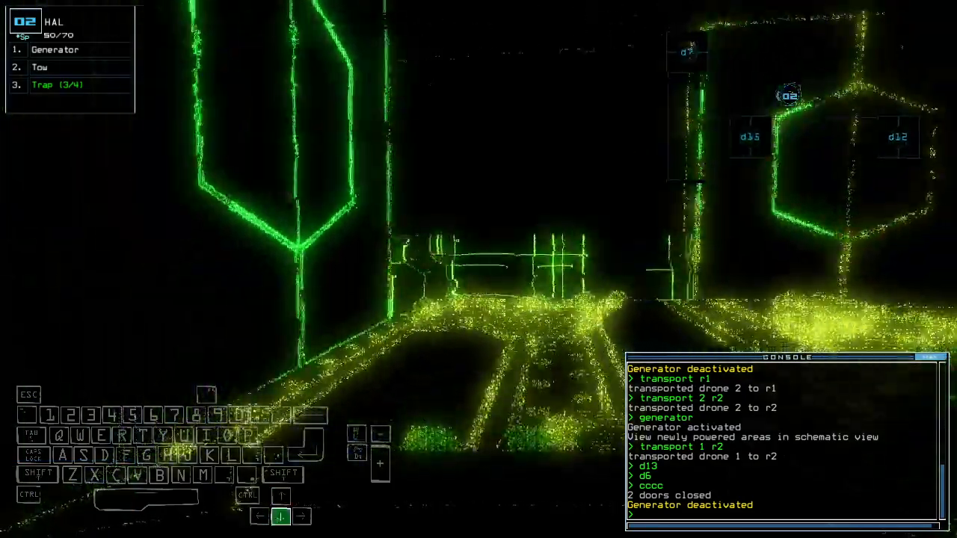
key(Left)
key(space)
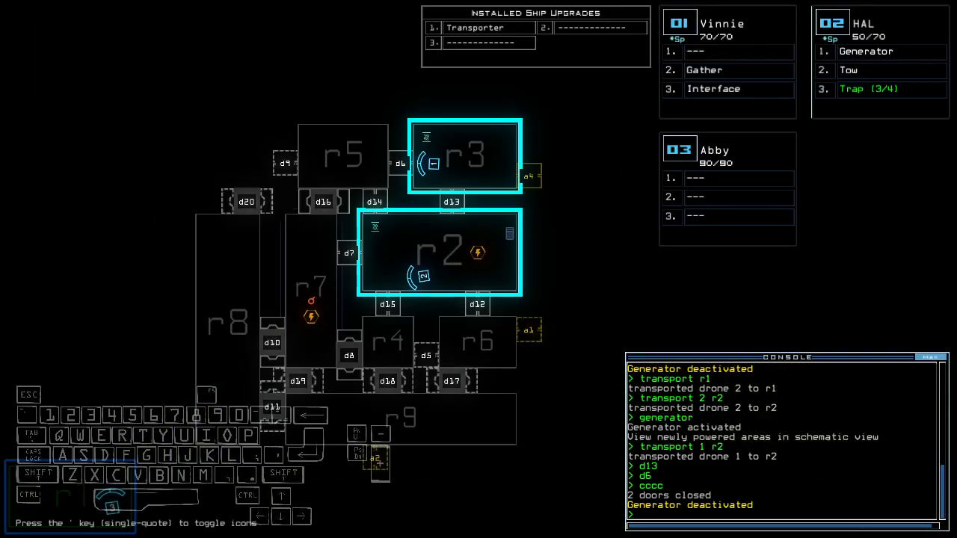
Bring drone 2 up to the r2 generator and power it back on.
key(space)
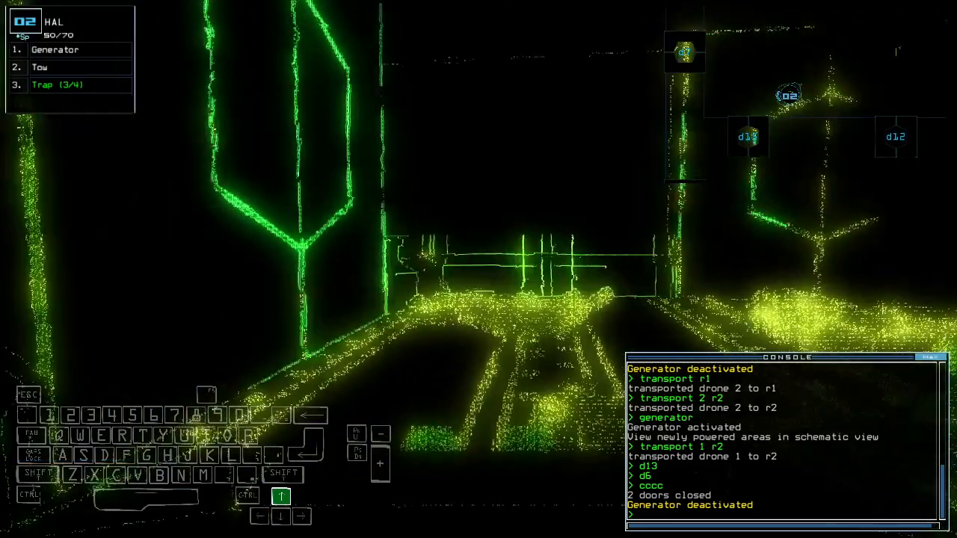
key(space)
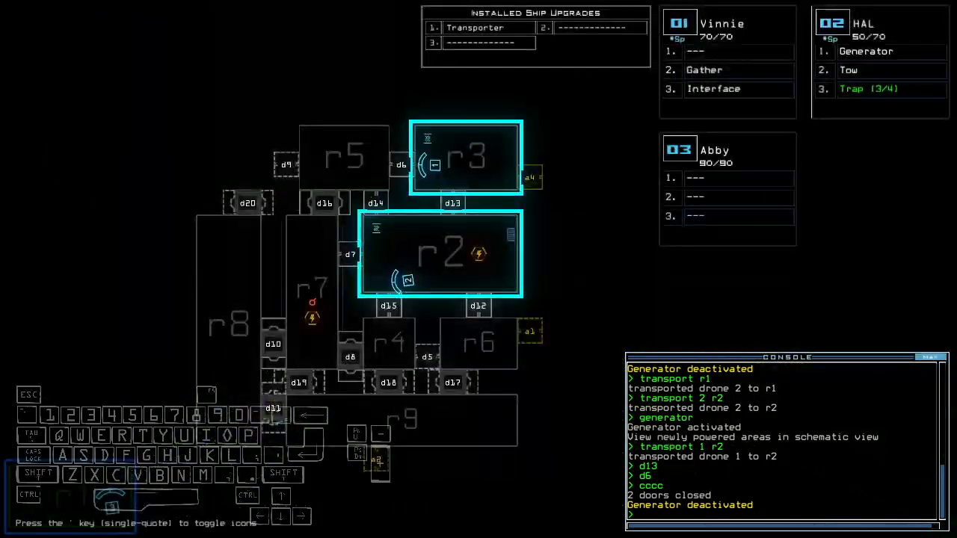
key(space)
key(Up)
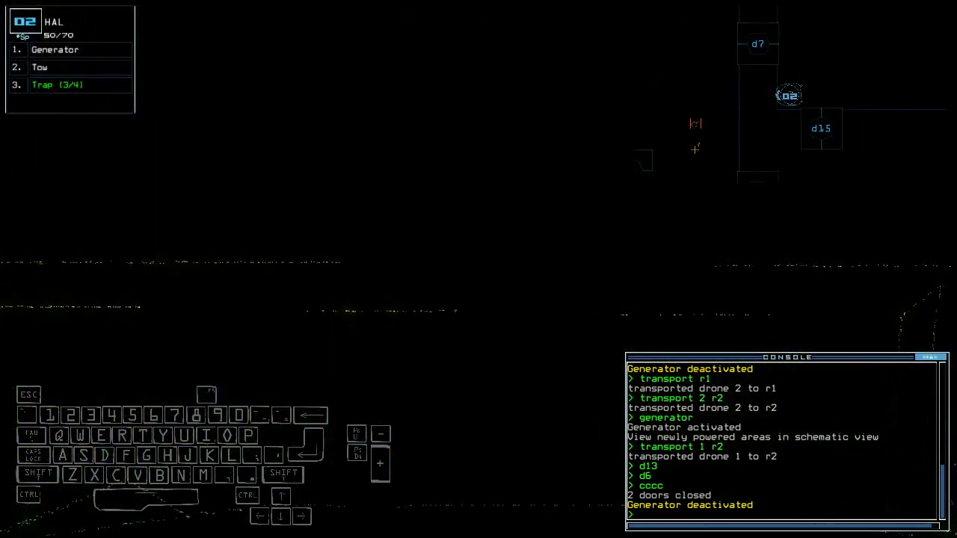
key(space)
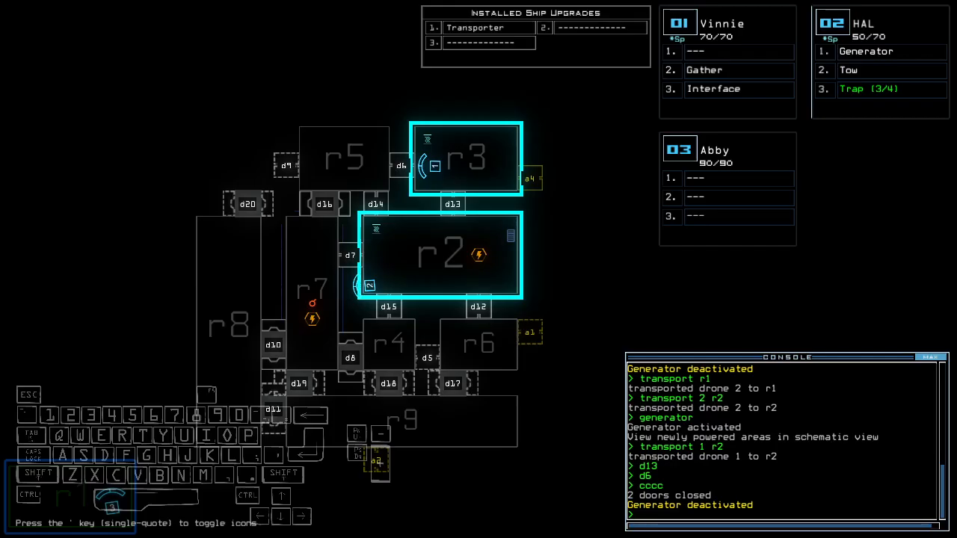
key(space)
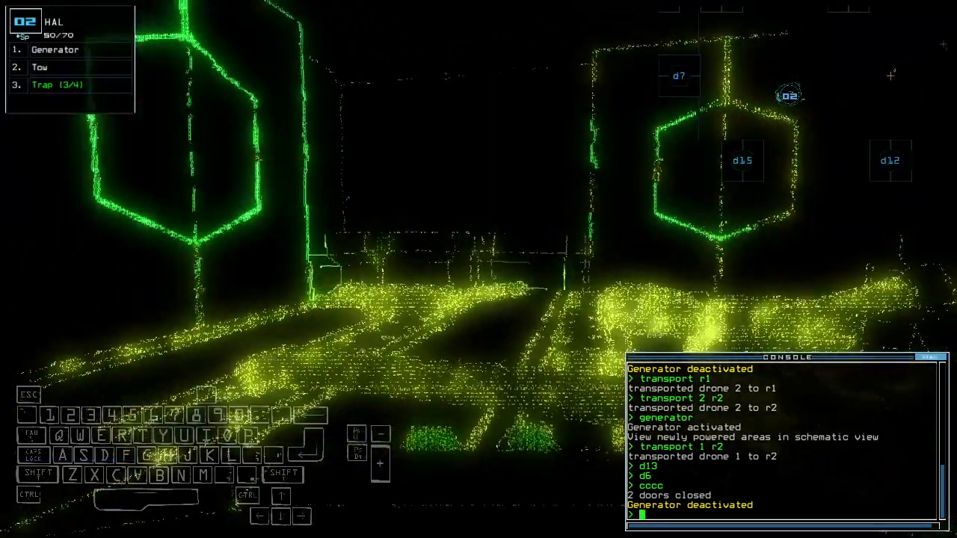
key(Up)
key(Up)
text(generator)
key(Return)
key(space)
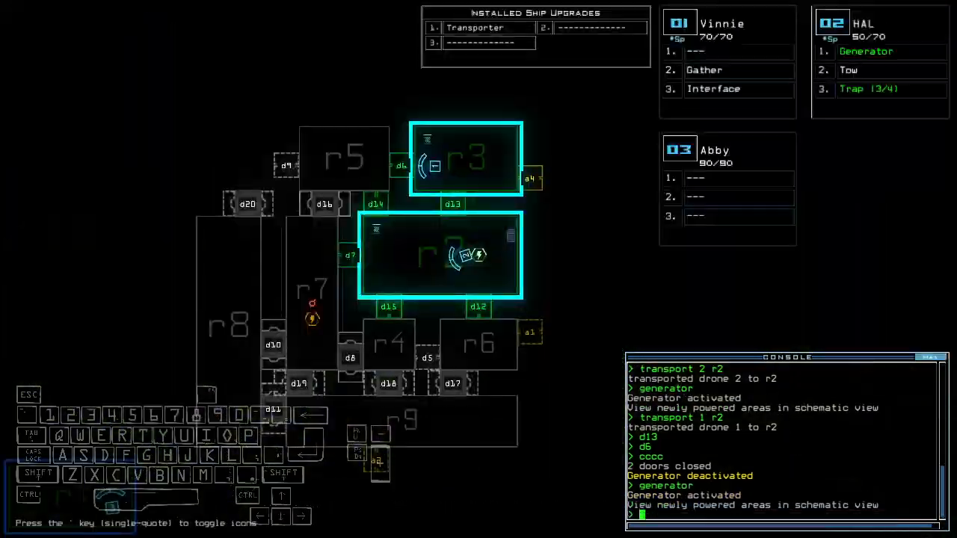
Open door d6 and drive drone 1 through into room r5.
key(space)
text(d6)
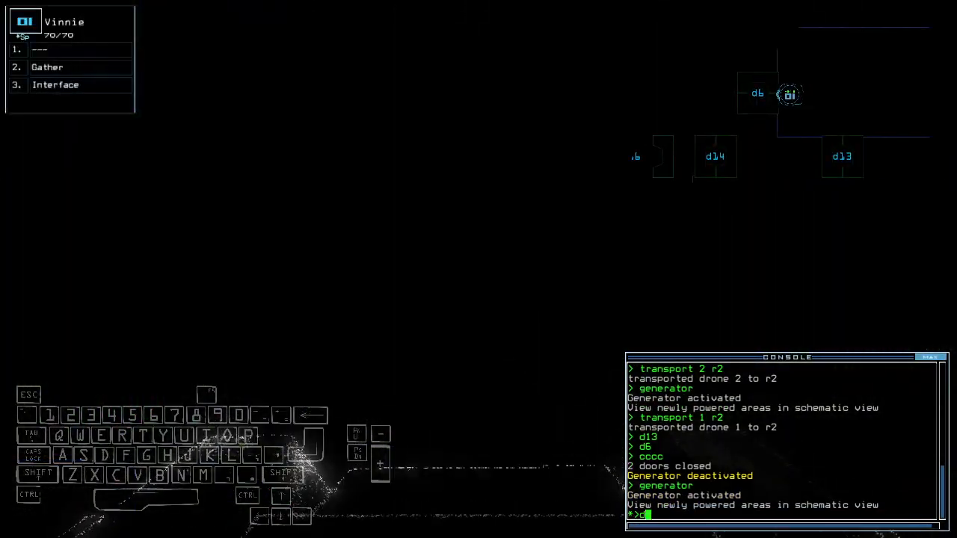
key(Return)
key(Up)
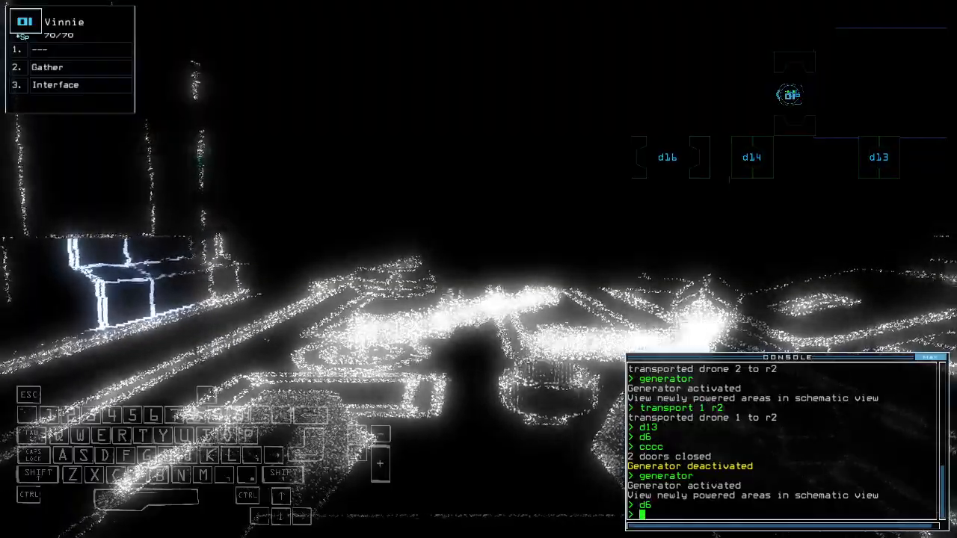
key(Up)
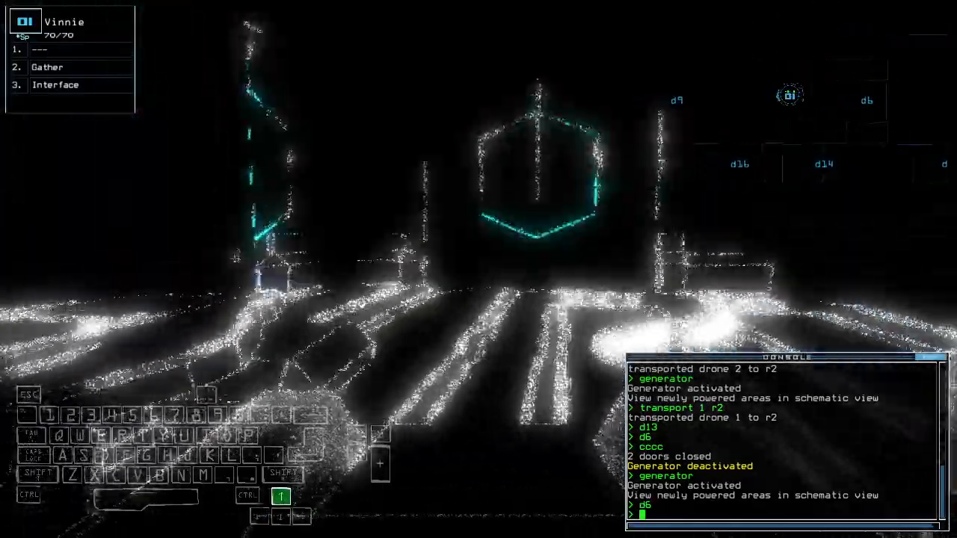
key(Down)
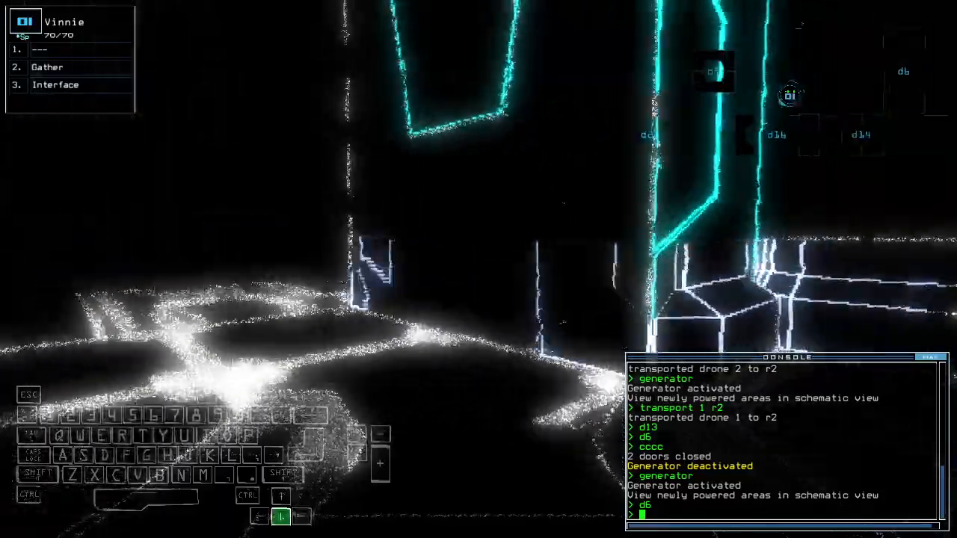
key(Down)
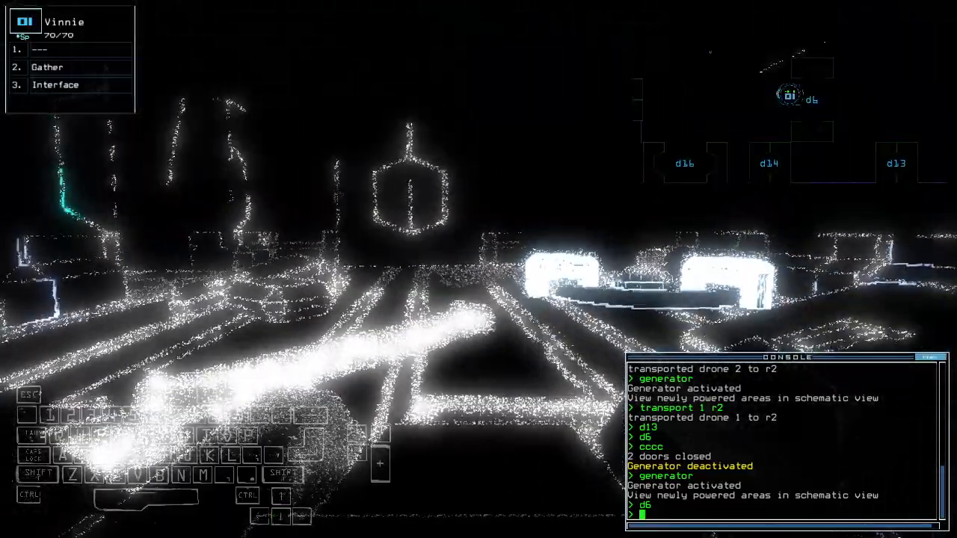
key(space)
key(space)
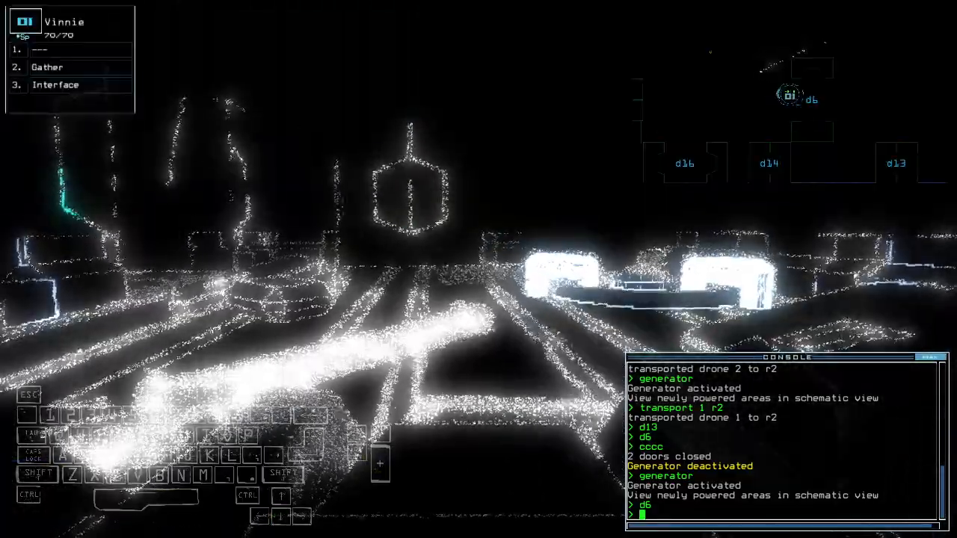
text(navigate 2)
Navigate drone 2 to drone 1 via door d13, power the generator, and close all doors.
key(Return)
text(d13)
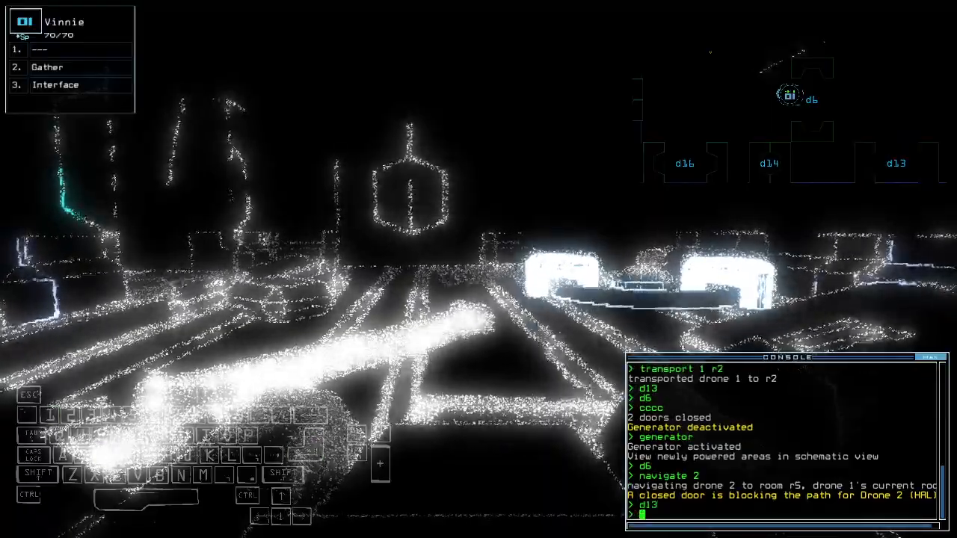
key(Return)
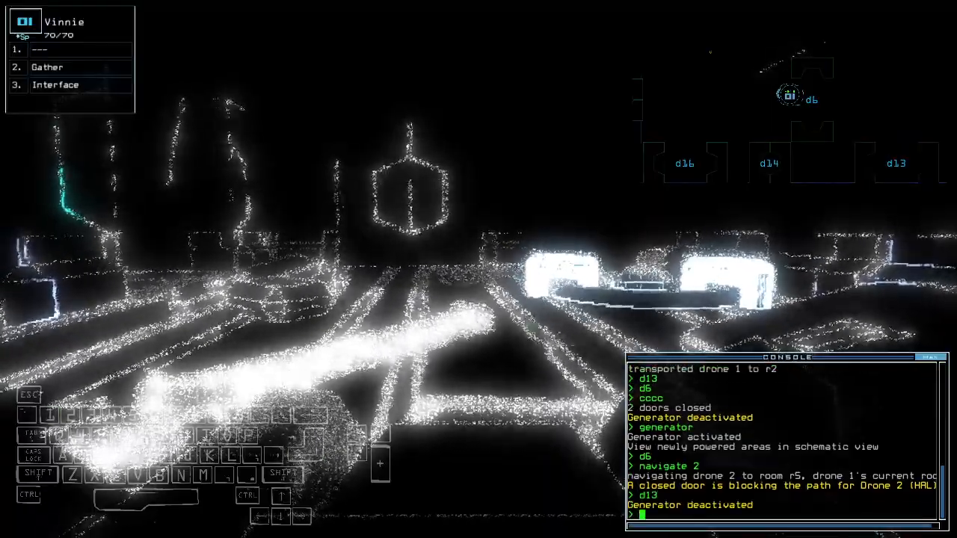
key(Left)
key(Left)
key(Left)
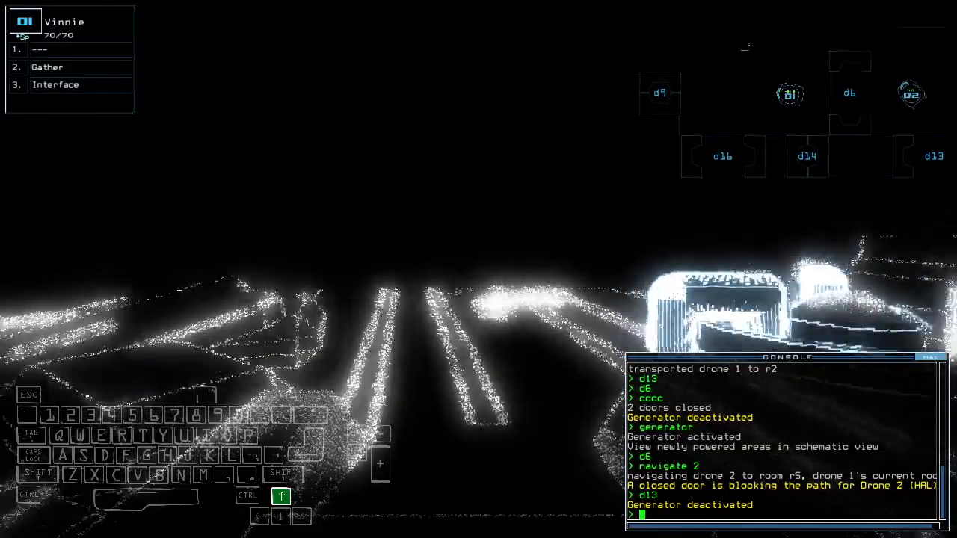
key(Return)
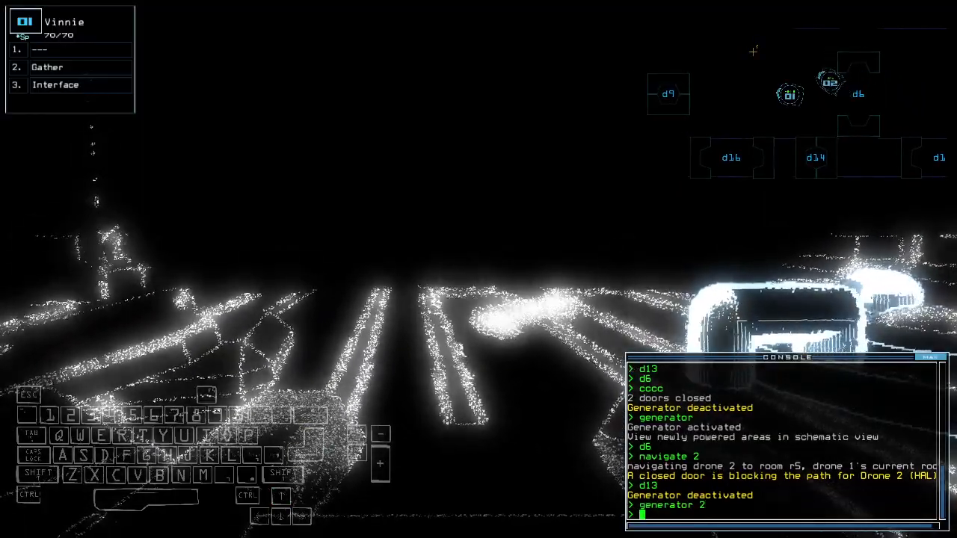
text(cccc)
key(Return)
key(Escape)
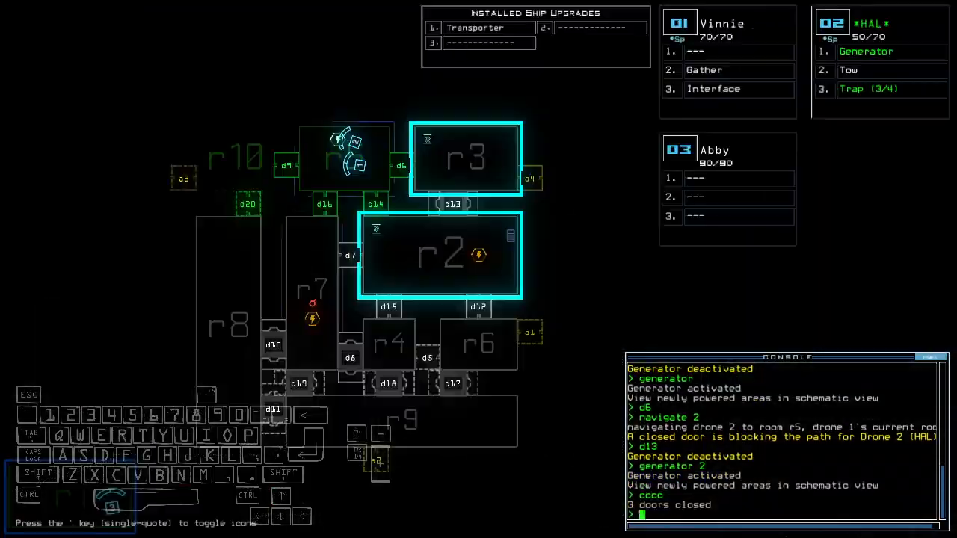
Toggle door d9, check the derelict status report, and toggle d9 again.
key(Escape)
key(Left)
key(Left)
key(Left)
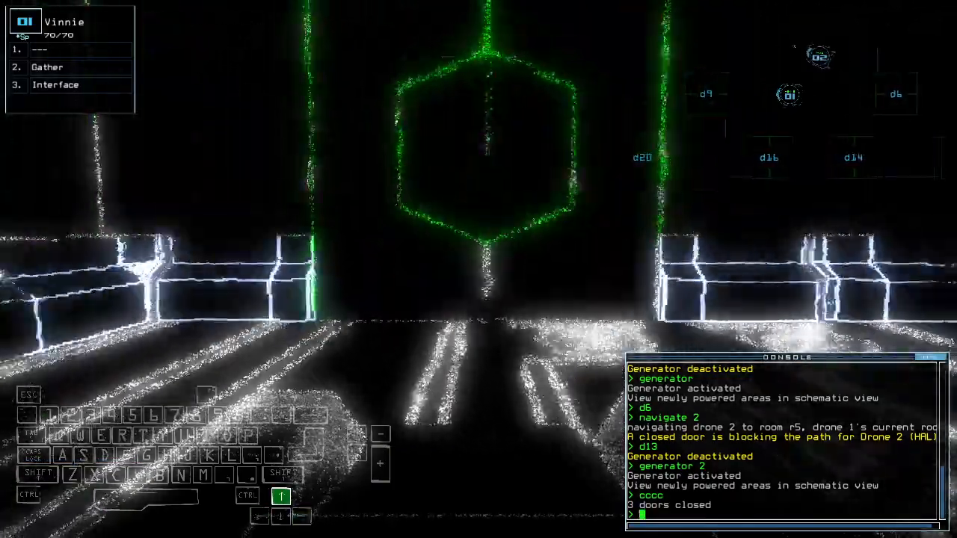
text(d9)
key(Return)
key(Left)
key(Left)
text(status)
key(Return)
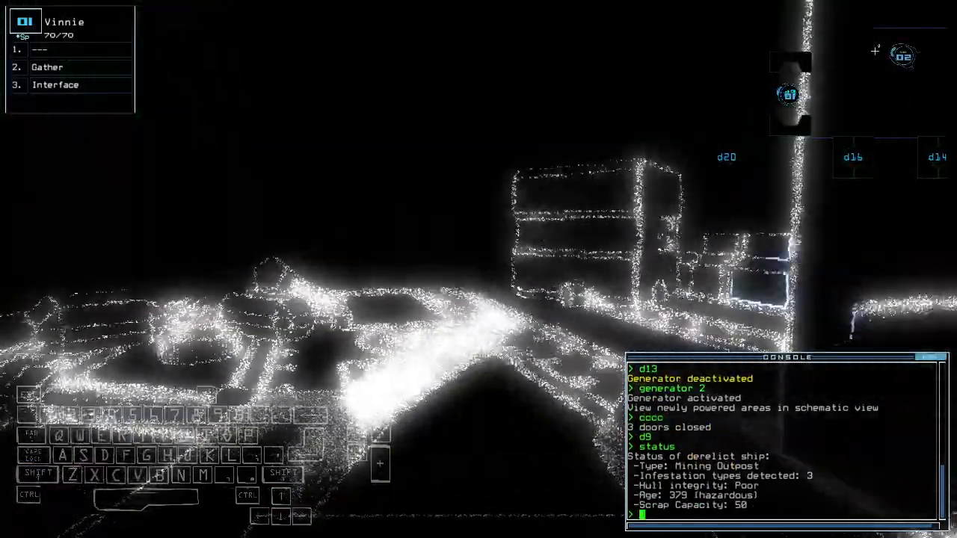
key(Left)
key(Left)
key(Left)
key(Left)
key(Left)
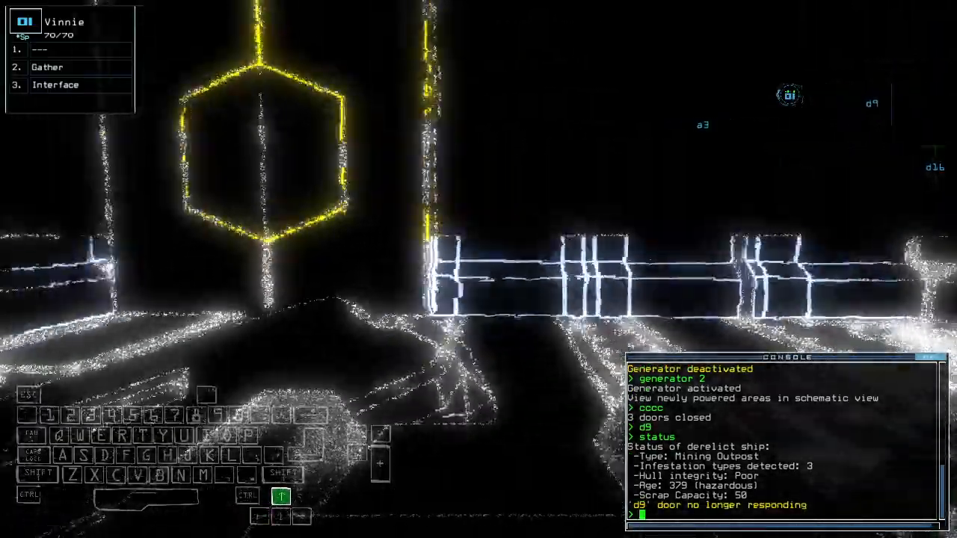
key(Escape)
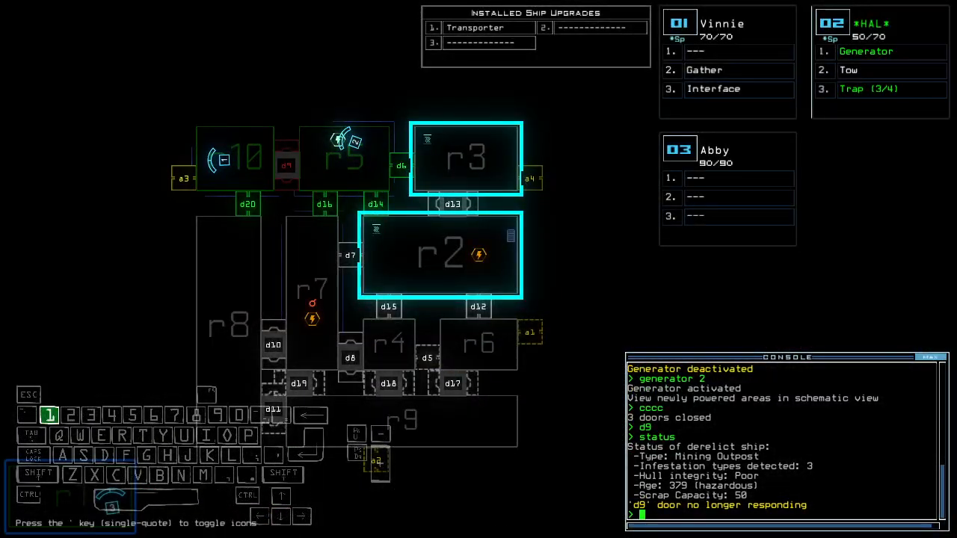
Drive drone 1 forward and return to the schematic map.
key(1)
key(Left)
key(Left)
key(Left)
key(Left)
key(Up)
key(Up)
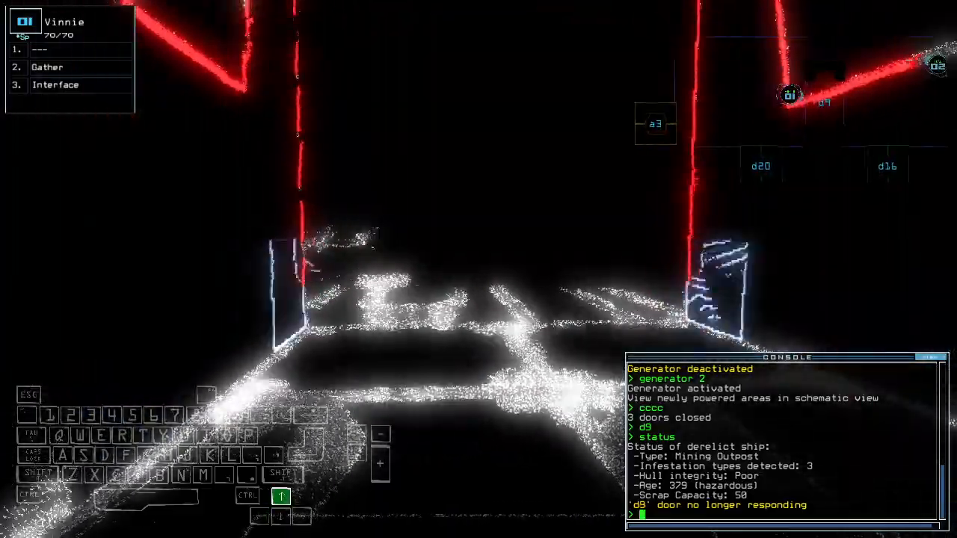
key(Escape)
text(6)
Toggle door d6 beside r3 and back drone 2 up to it.
key(Return)
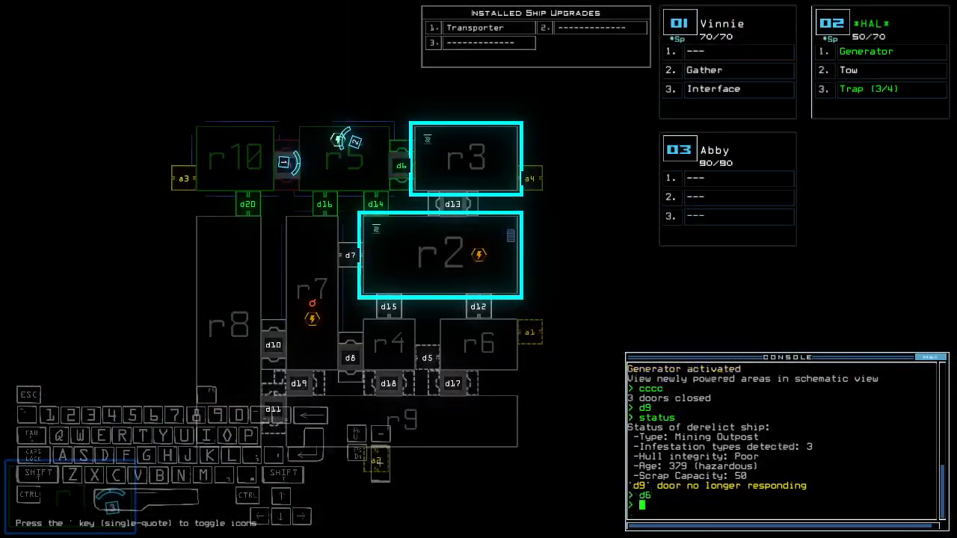
key(2)
key(Down)
key(Down)
key(Escape)
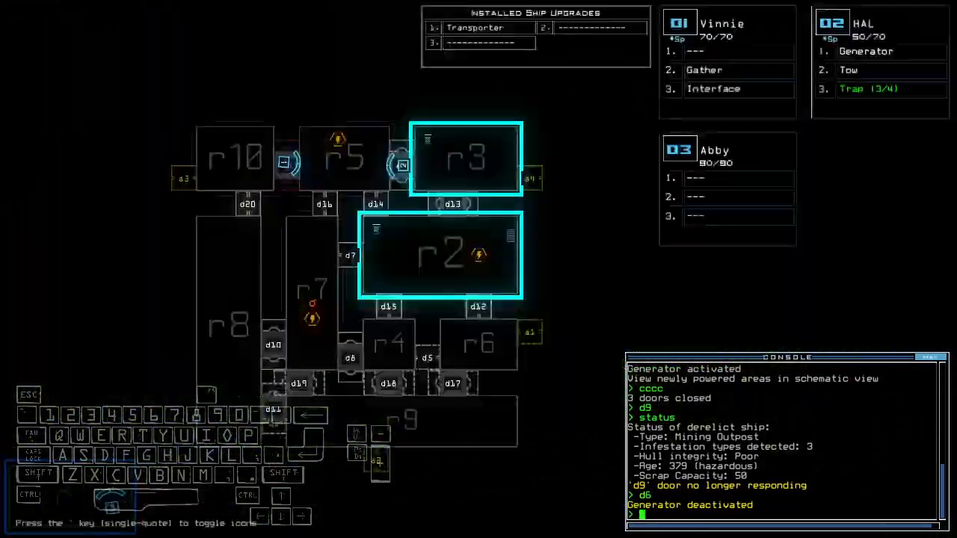
key(1)
key(Escape)
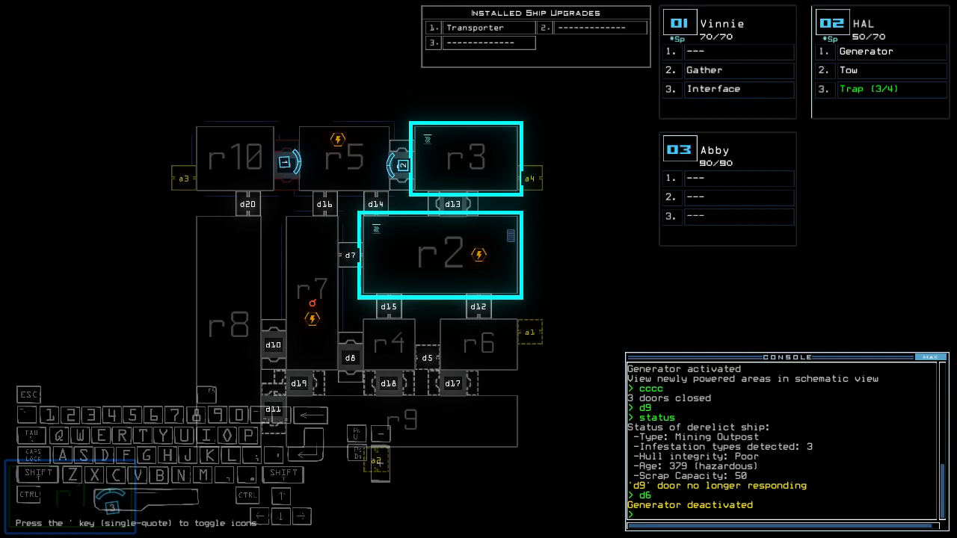
Power the generator back on with the 'generator' command from drone 2's view.
key(space)
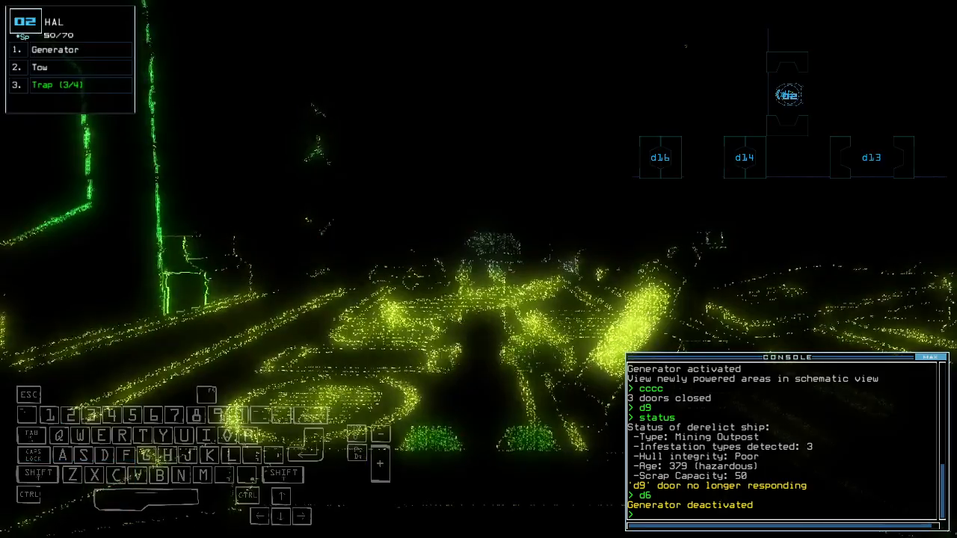
text(generator)
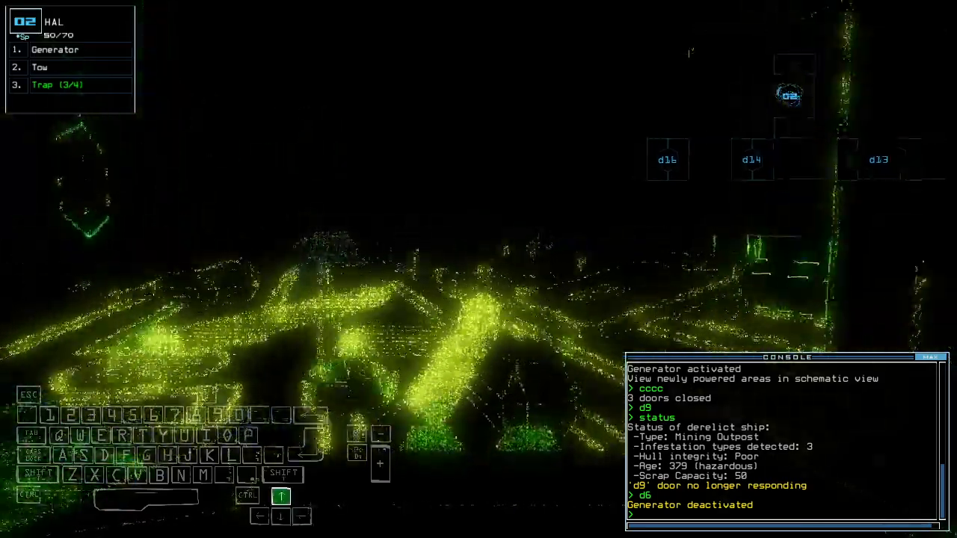
key(Return)
key(space)
text(transport 3 r2)
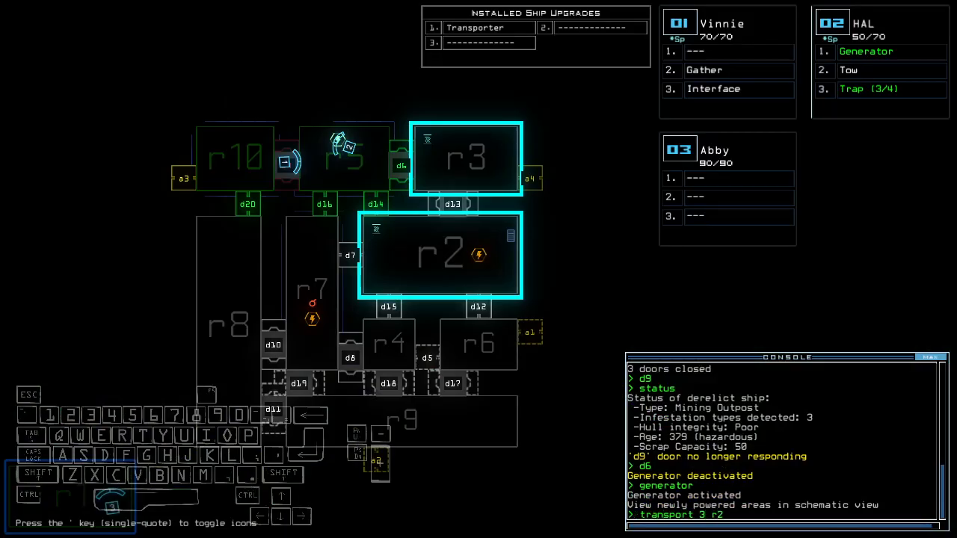
Transport drone 3 into room r2, drive it forward and left, then back it out.
key(Return)
key(space)
key(Up)
key(Up)
key(space)
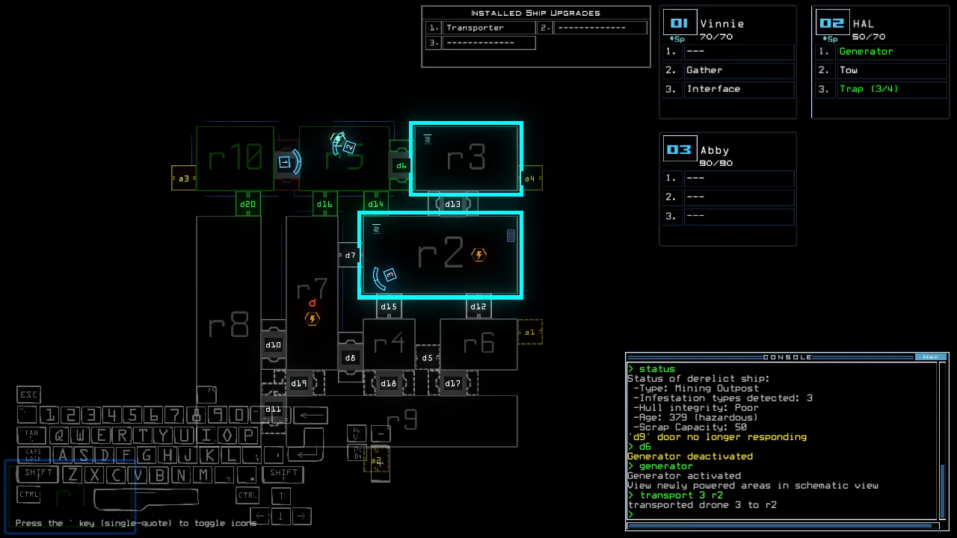
key(space)
key(Up)
key(Left)
text(d14)
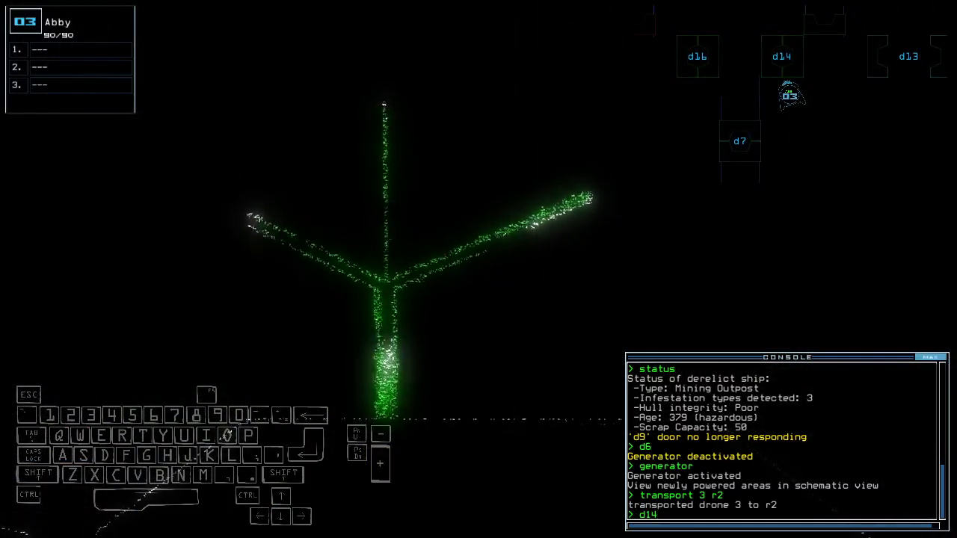
key(Down)
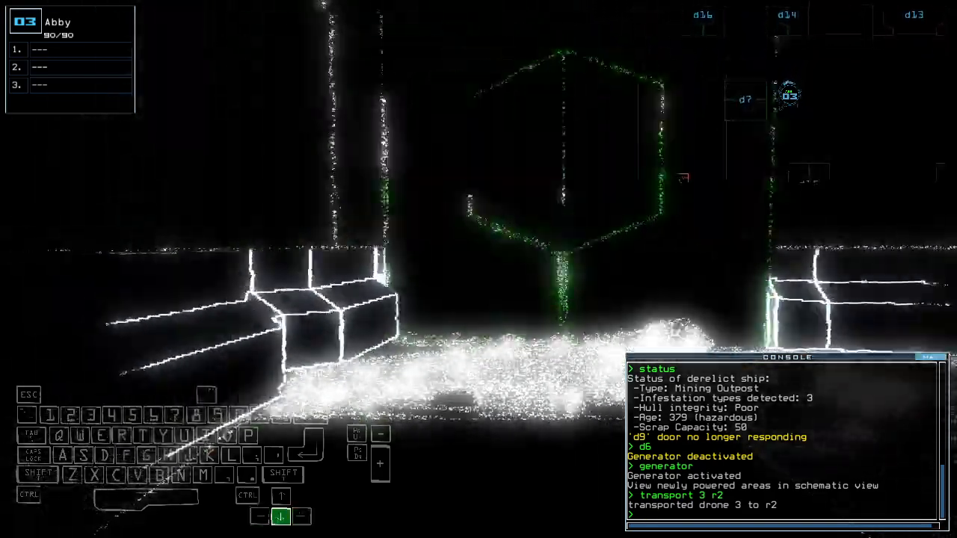
Drive drone 1 forward and toggle door d16.
key(space)
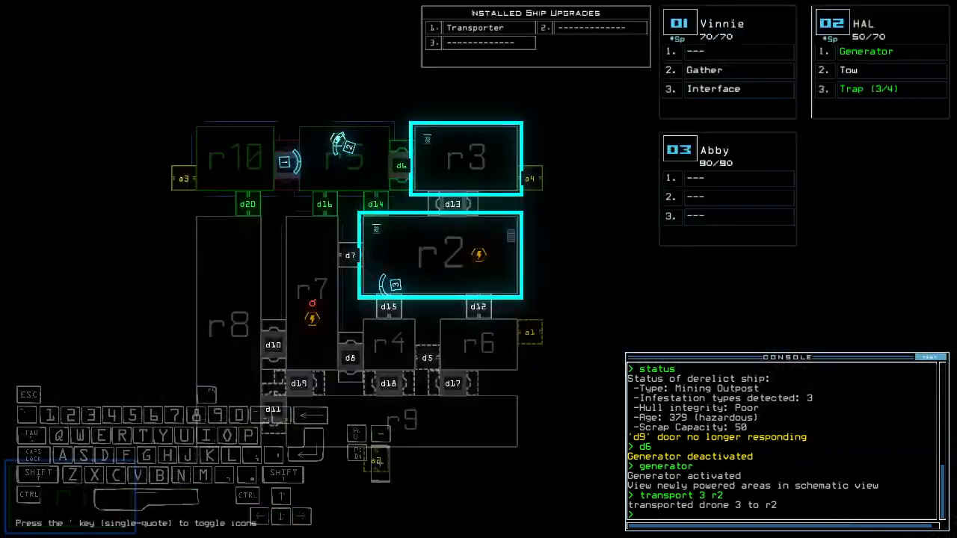
key(1)
key(Up)
text(d1)
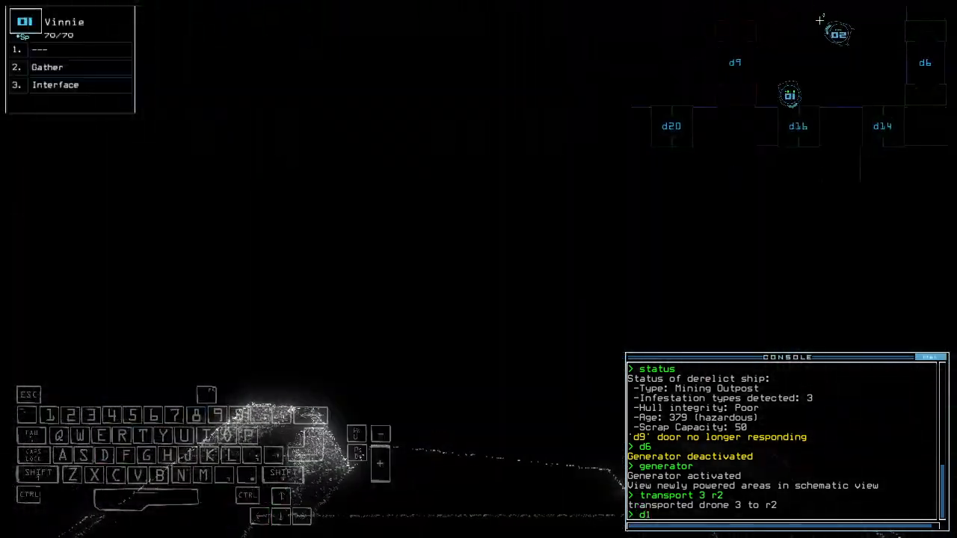
key(space)
key(3)
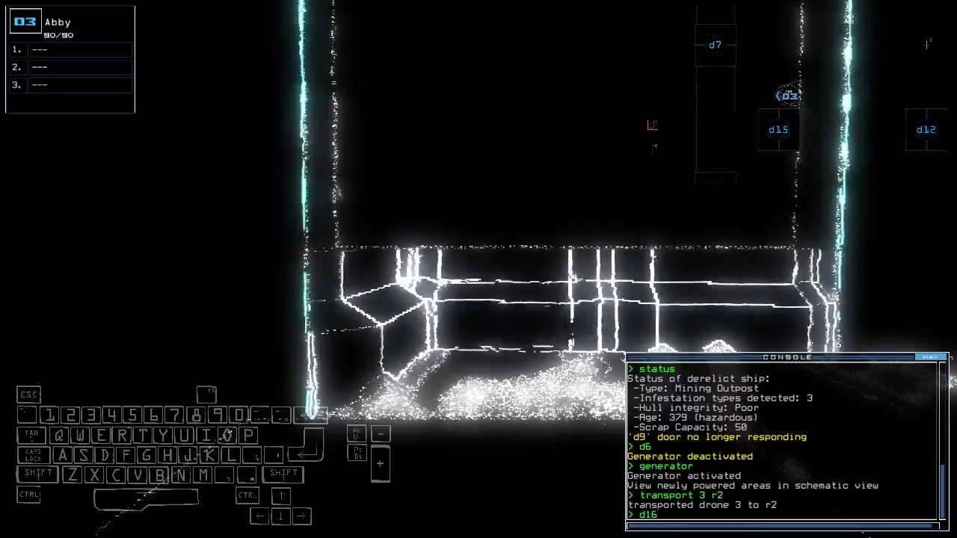
key(Return)
Back drone 1 up, close three doors with 'cccc' and query the mission time with 'te'.
key(1)
text(c)
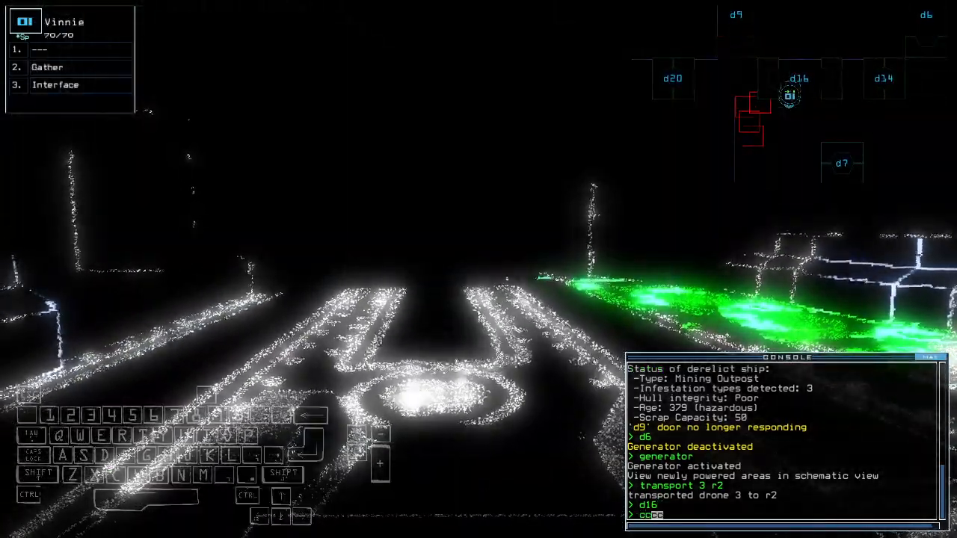
text(co)
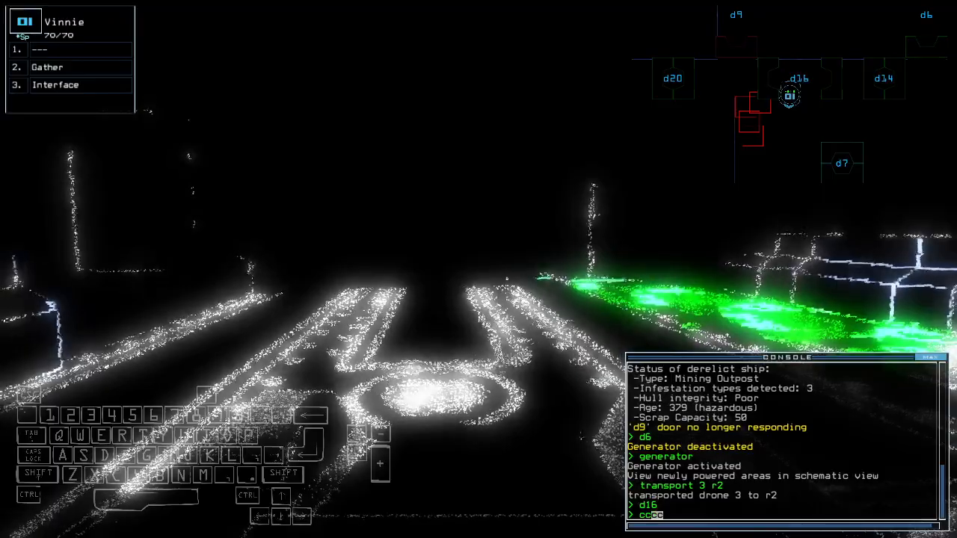
key(Down)
key(Return)
key(space)
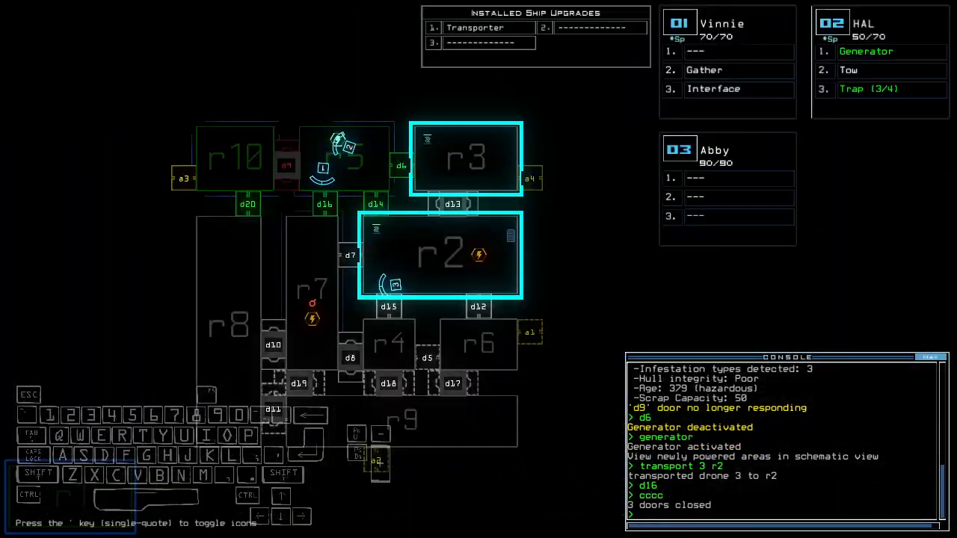
key(space)
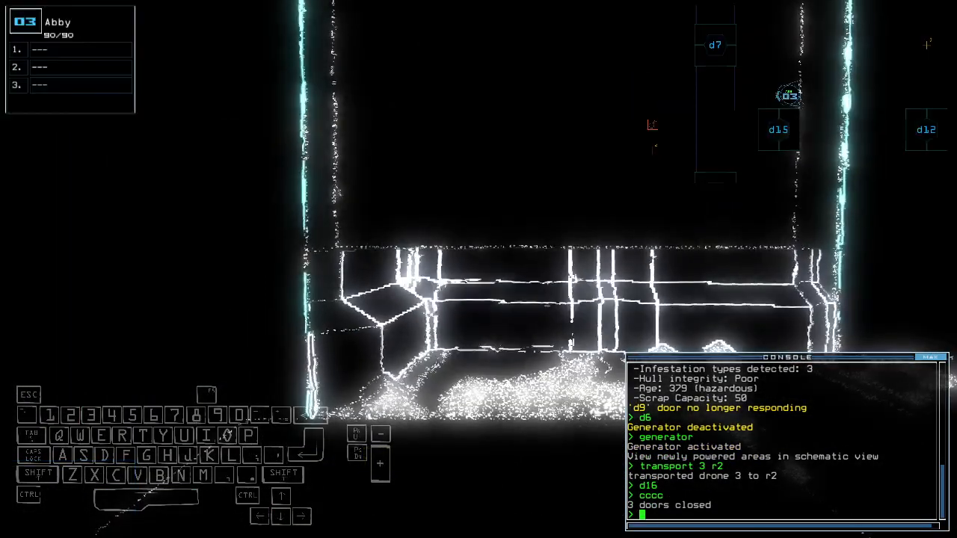
key(space)
text(te)
key(Return)
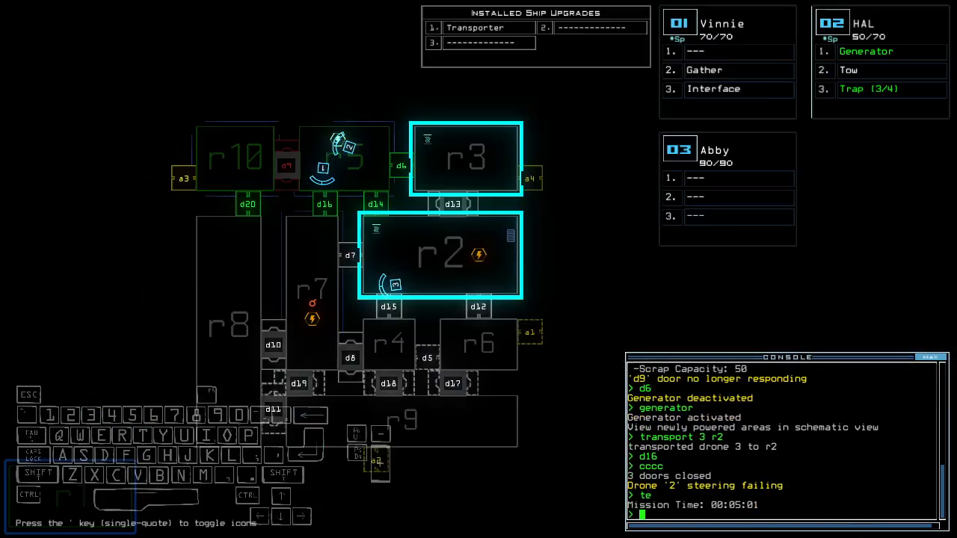
key(space)
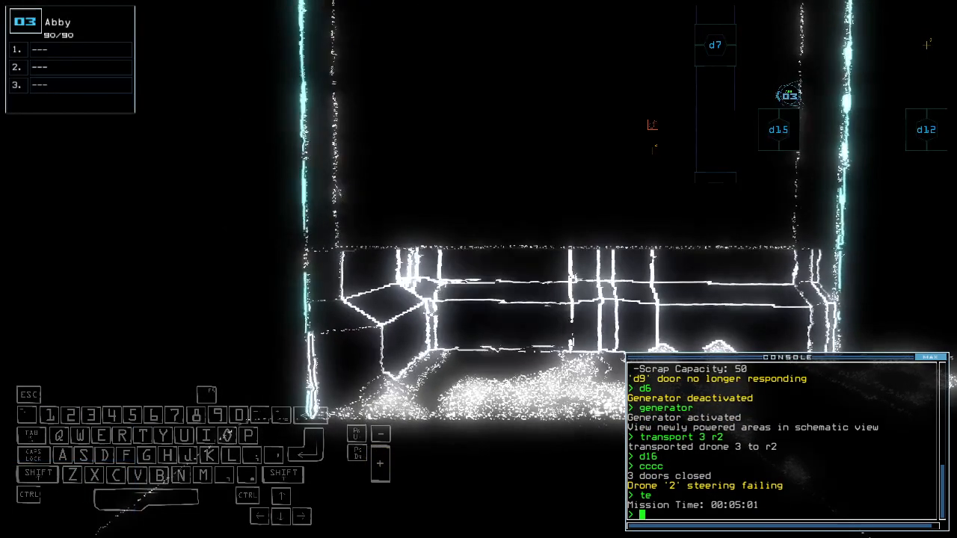
key(space)
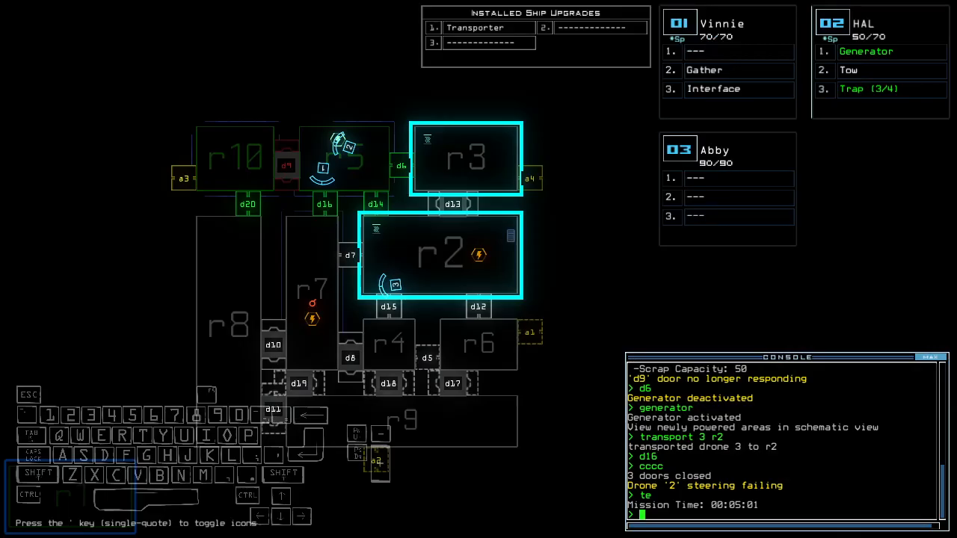
text(d14)
Toggle door d14, navigate drone 1 to r2 and power the generator back on.
key(Return)
key(space)
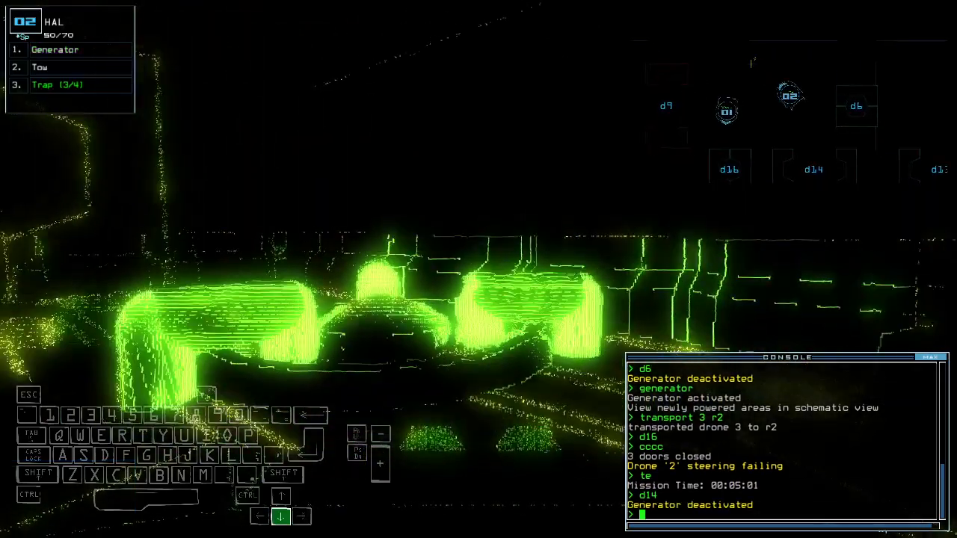
text(navigate 1)
key(Return)
text(generator)
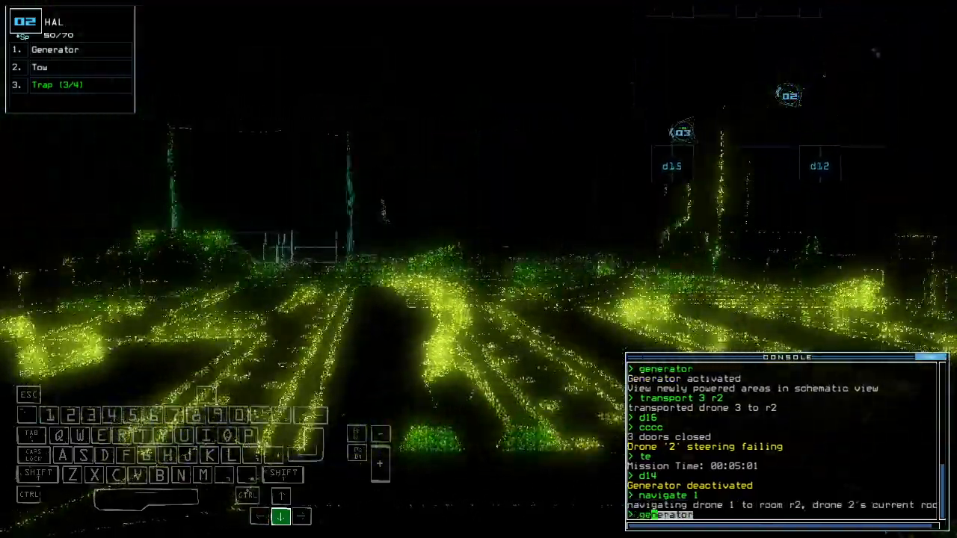
key(Return)
key(space)
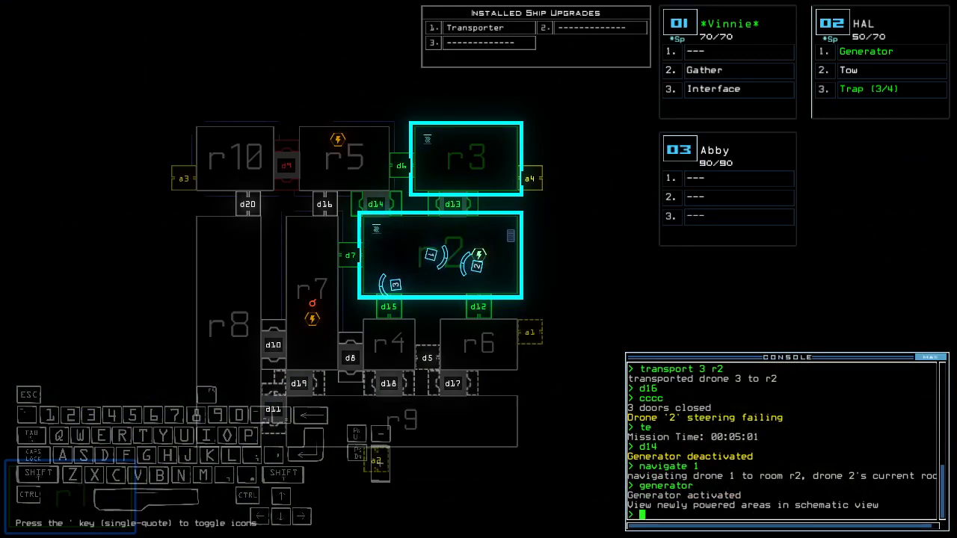
text(te)
Check the elapsed mission time and review drones 2 and 1's views.
key(Return)
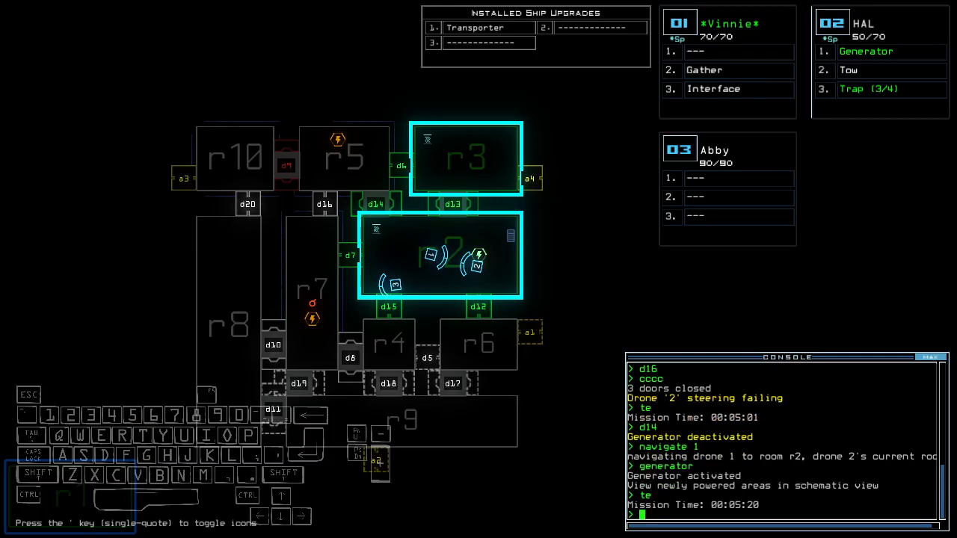
key(2)
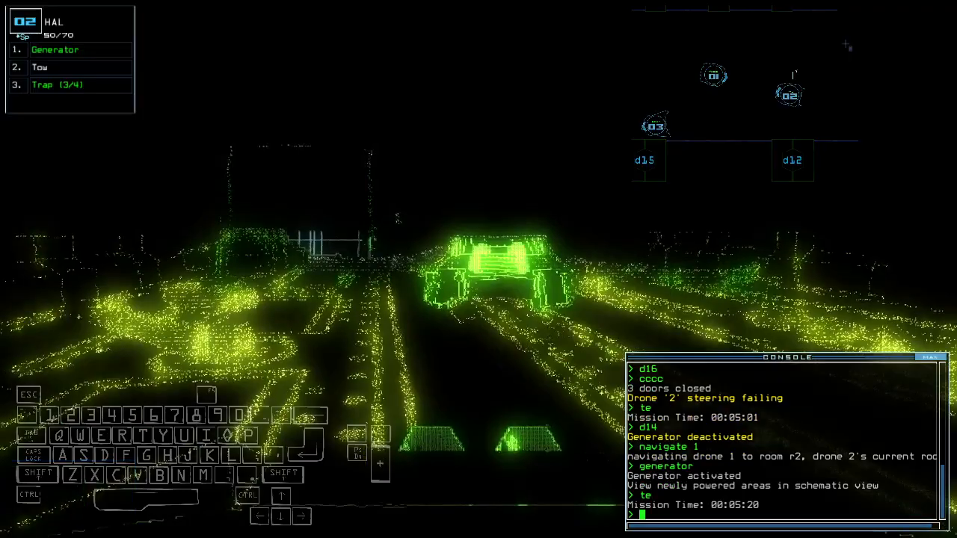
key(1)
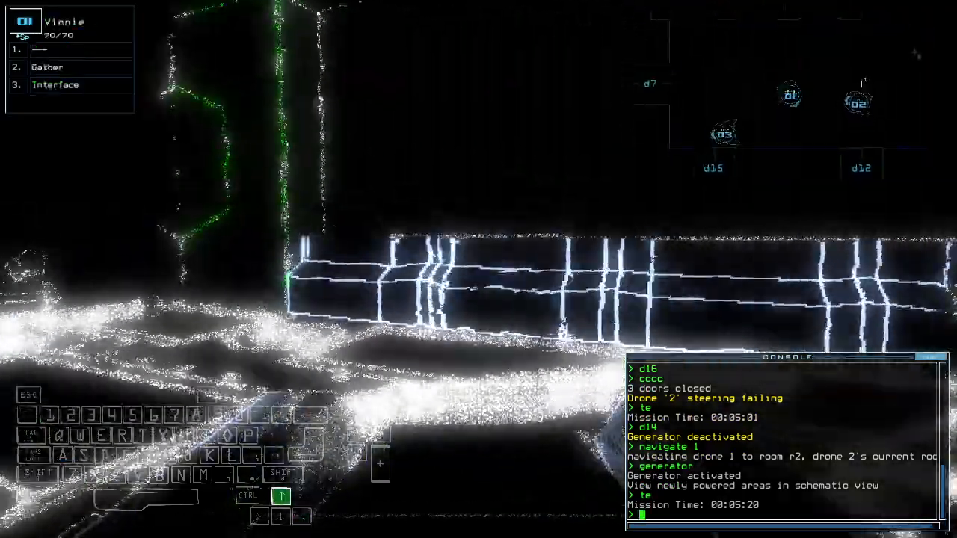
key(1)
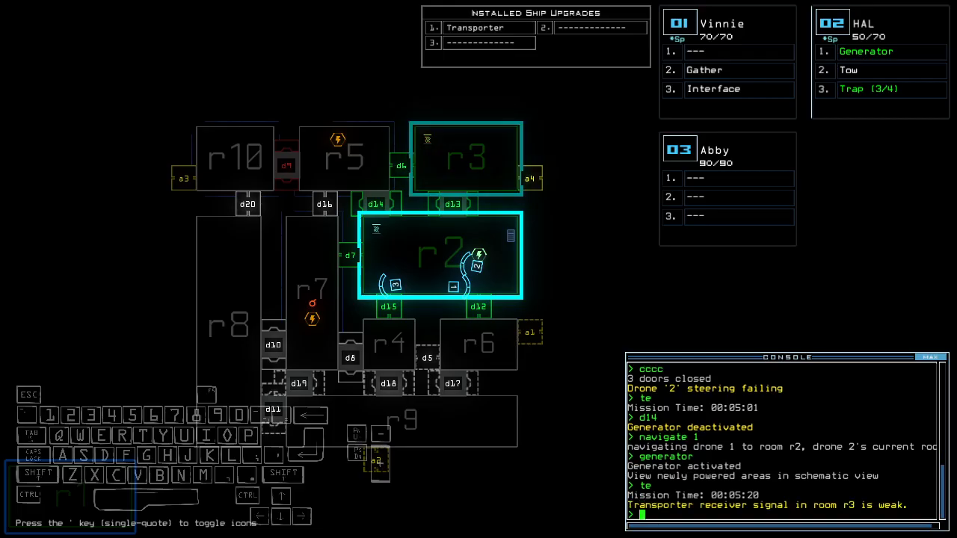
Drive drone 1 forward and reverse drone 3 into position.
key(1)
key(Up)
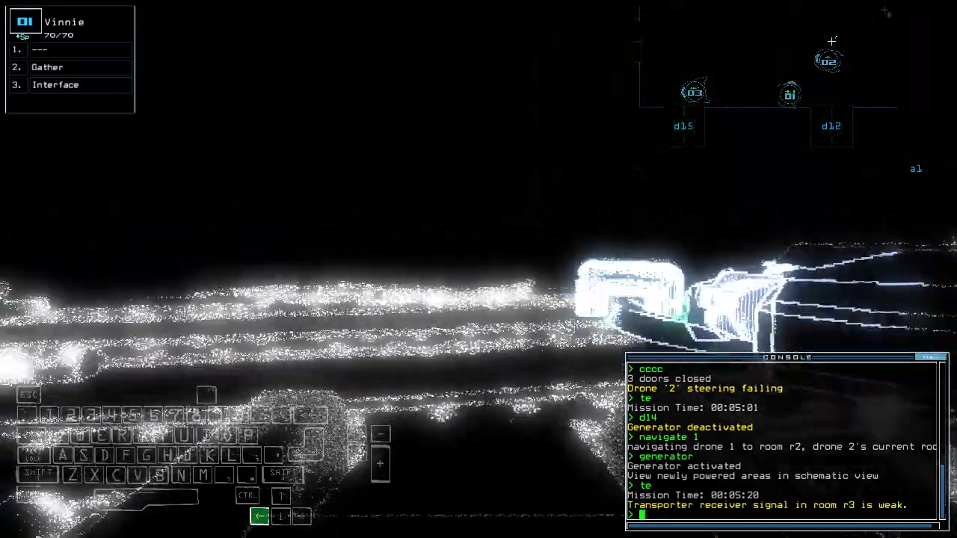
key(Up)
key(Up)
key(3)
key(Up)
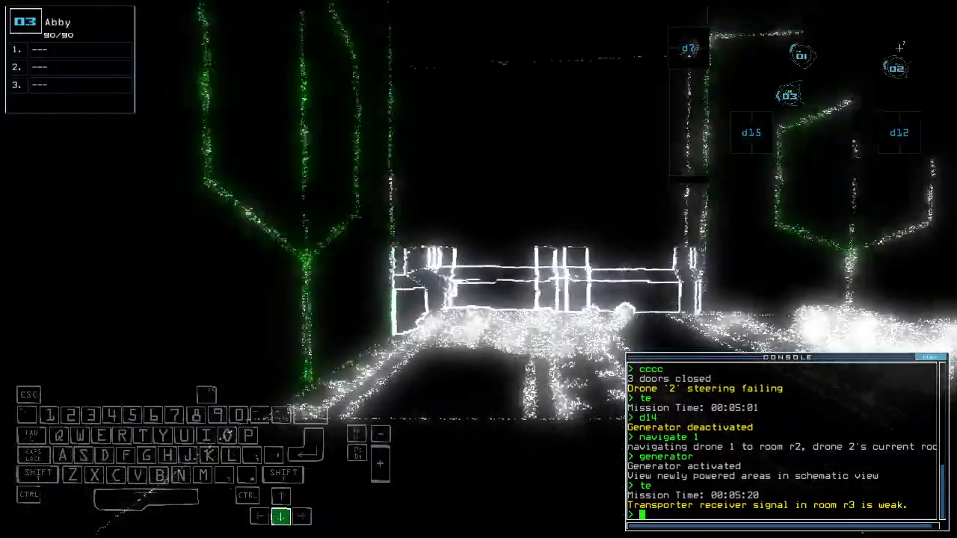
key(Down)
key(Down)
key(space)
key(space)
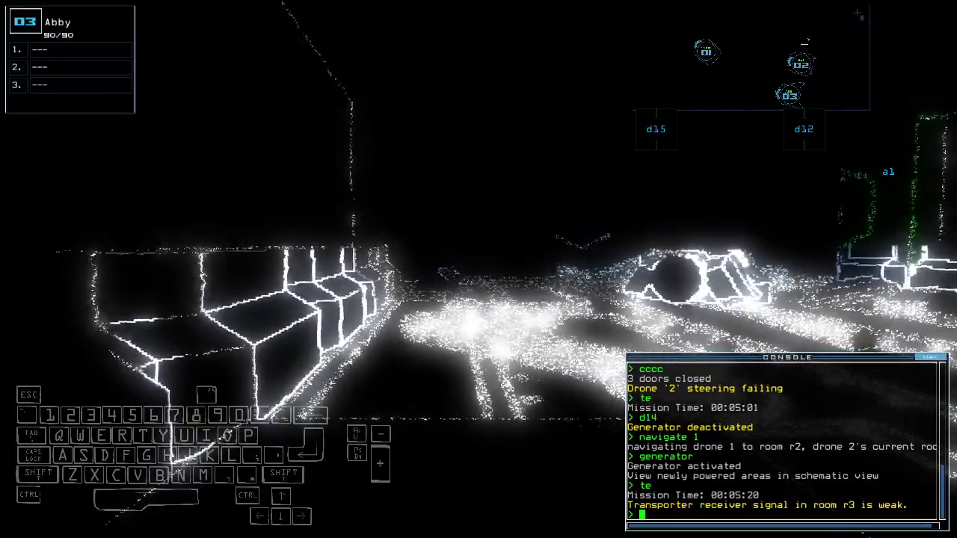
Close all nearby doors with 'cccc' and transport all drones back to the ship with 'ty'.
key(space)
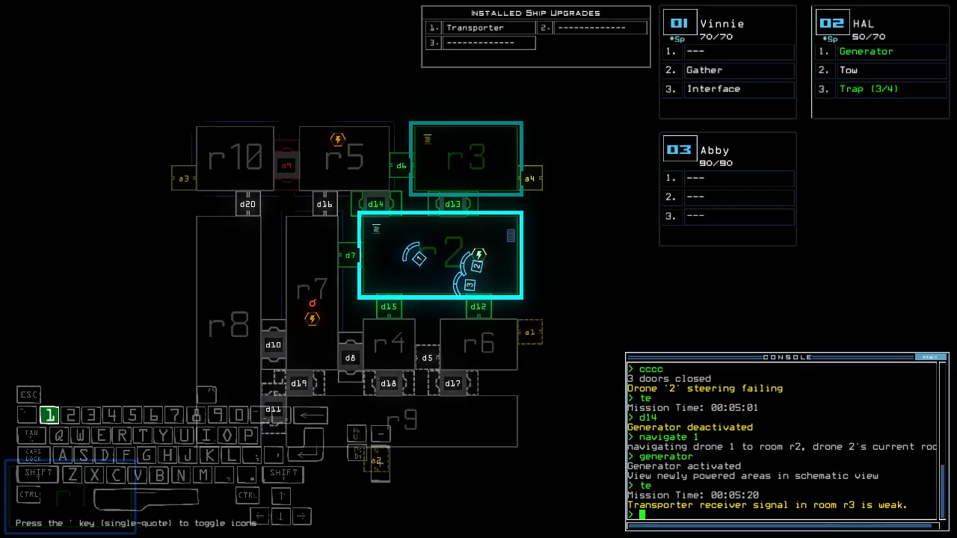
key(space)
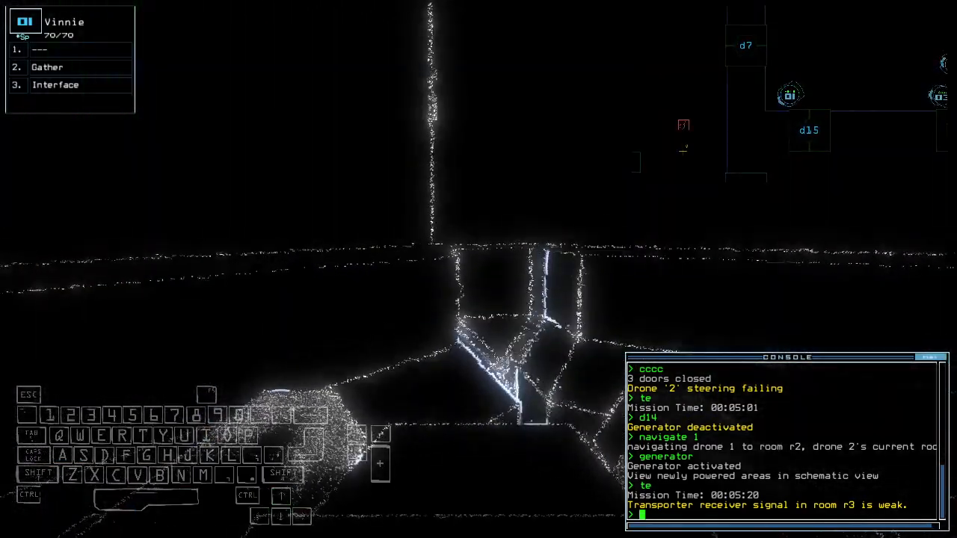
key(space)
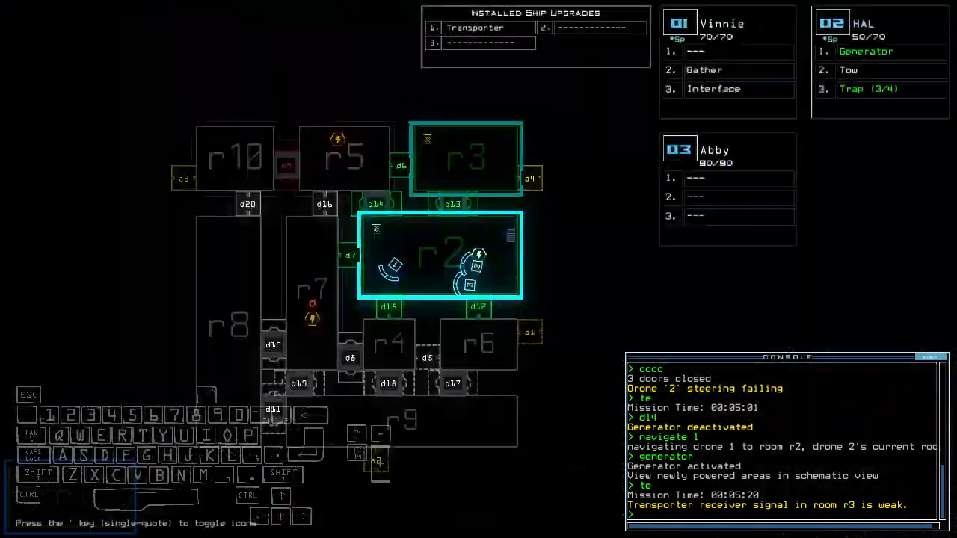
text(cccc)
key(Return)
text(ty)
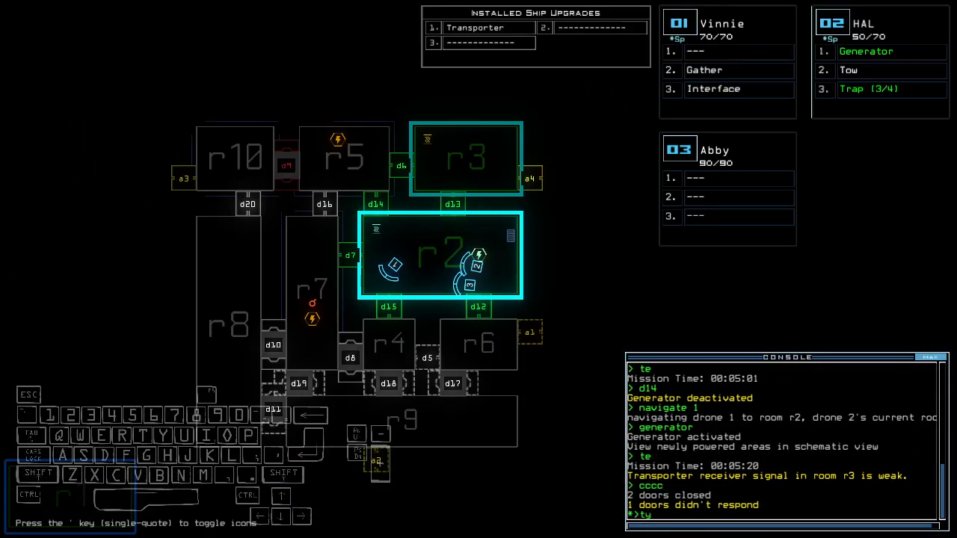
key(Return)
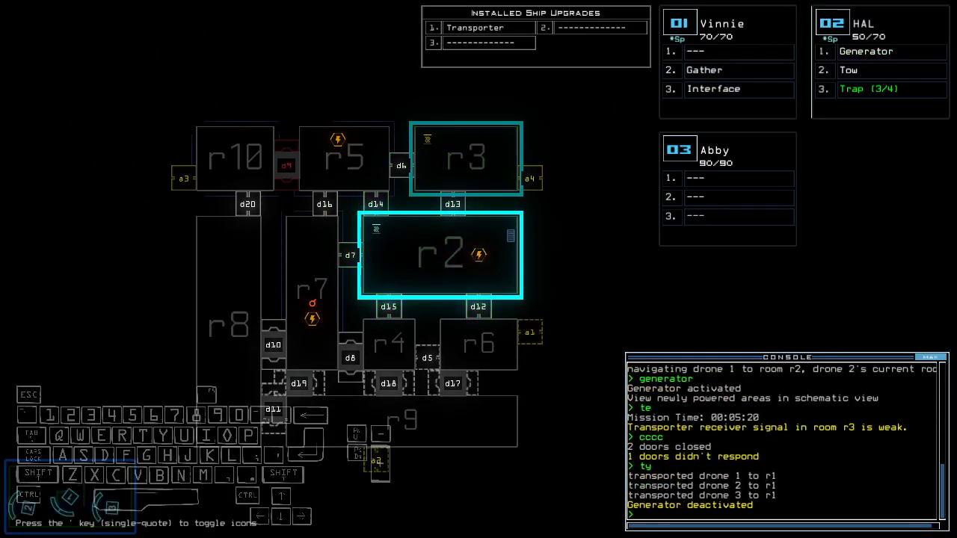
text( gl)
Check scrap and fuel with 'gl', transport all drones into r2 and activate drone 2's generator.
key(Return)
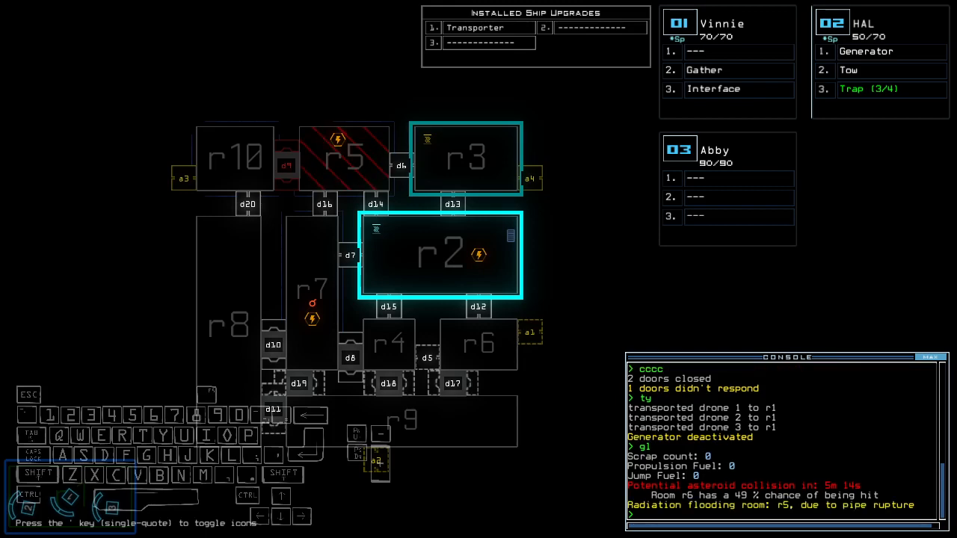
text(transport all r2)
key(Return)
key(3)
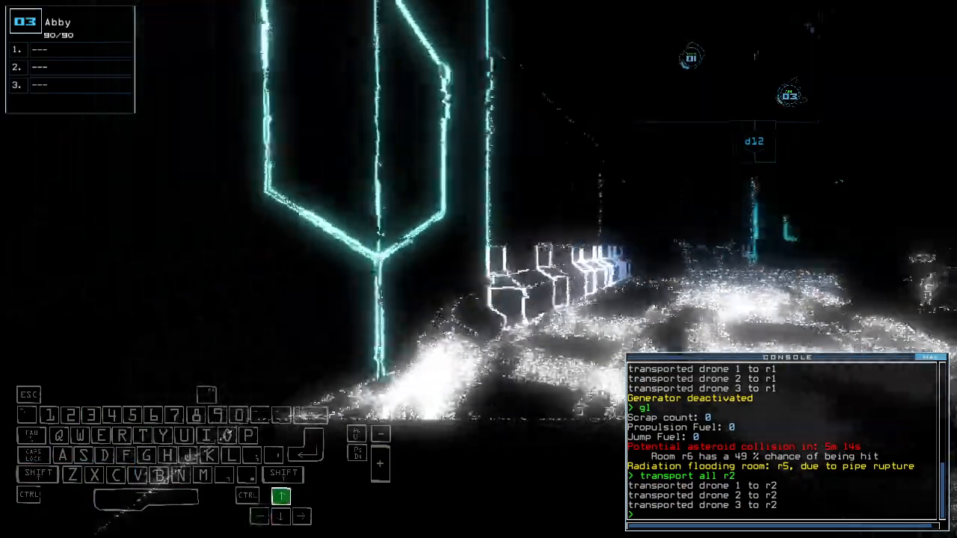
text(1generator 2)
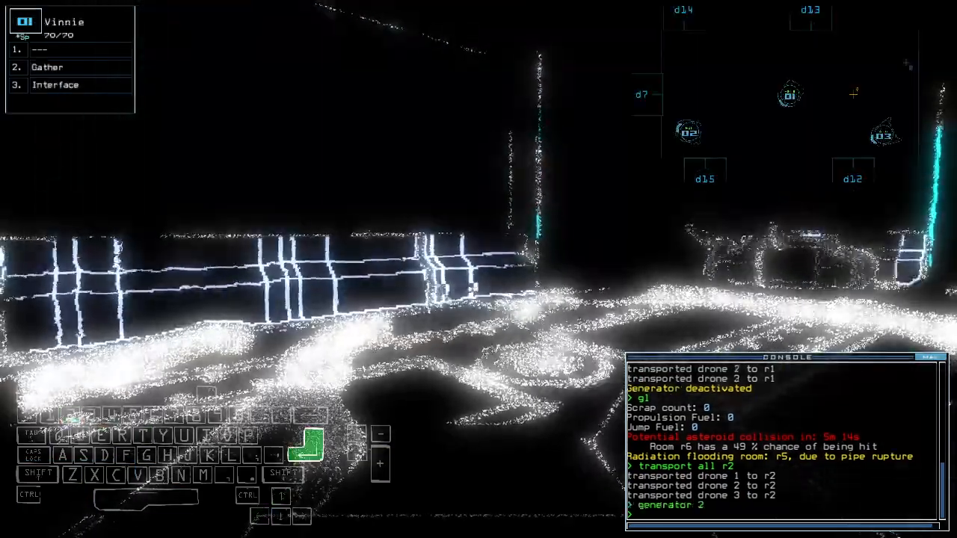
key(Return)
Drive Vinnie and Abby around r2, checking the newly powered rooms on the map.
key(Up)
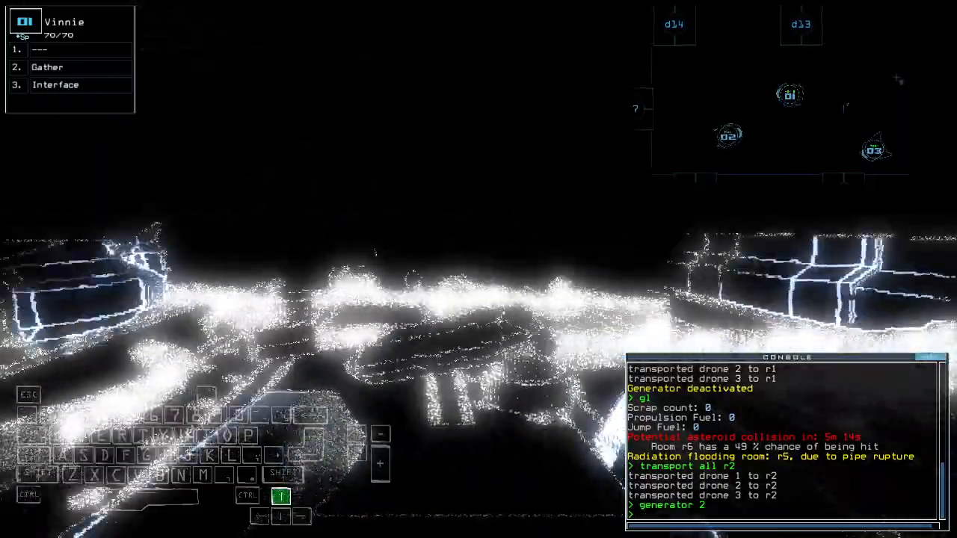
key(Left)
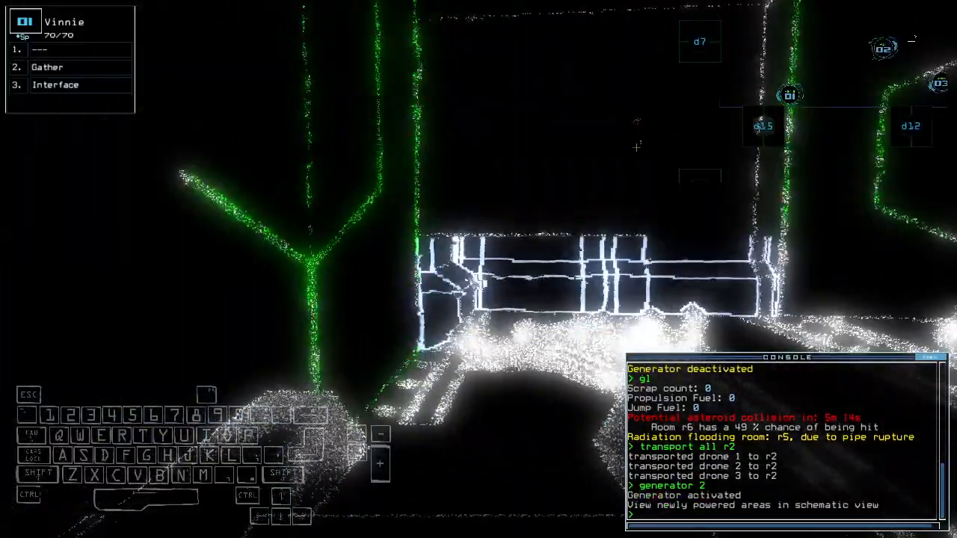
key(3)
key(Left)
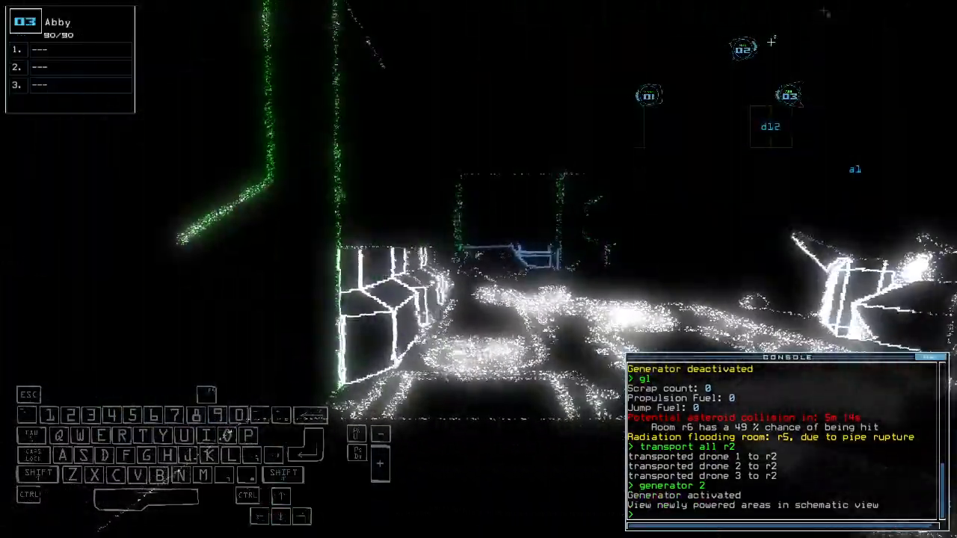
key(space)
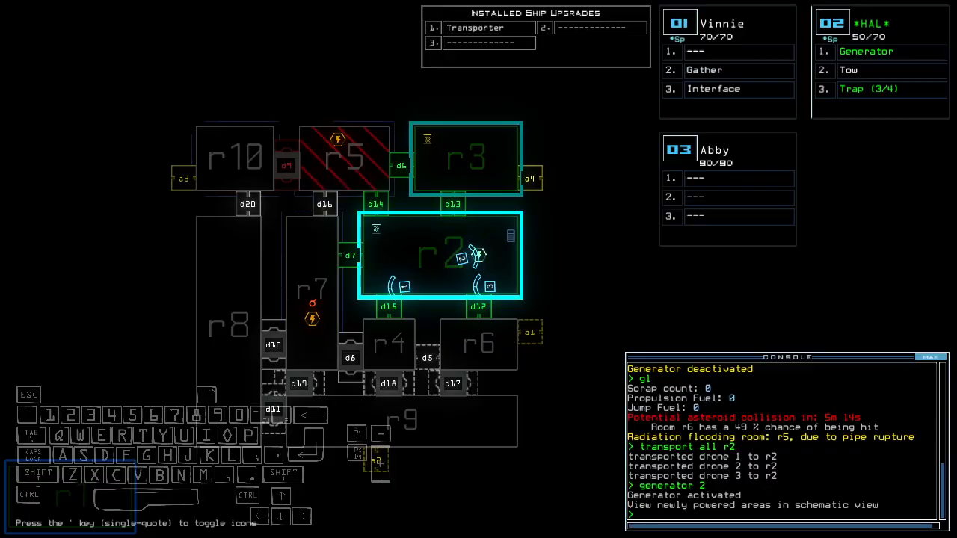
key(space)
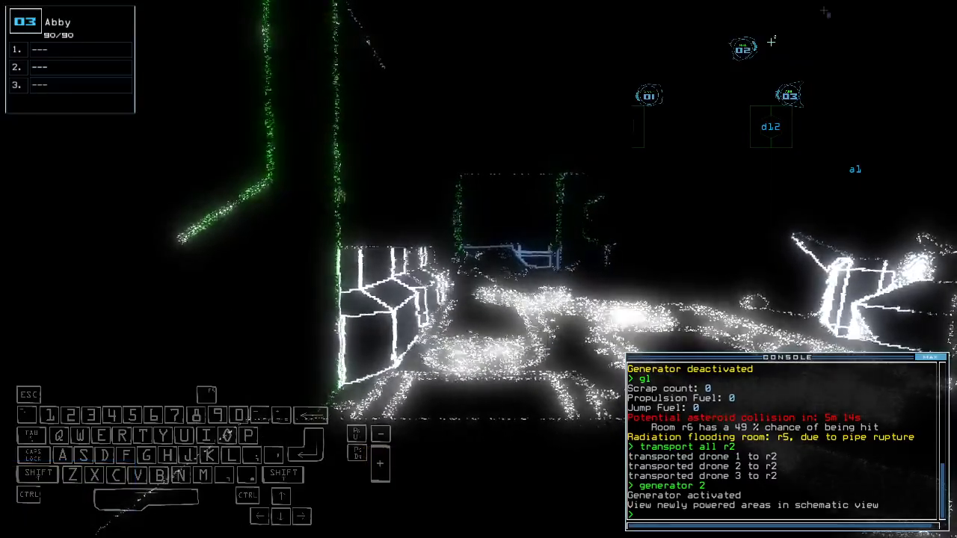
key(1)
key(Up)
key(Left)
key(space)
key(space)
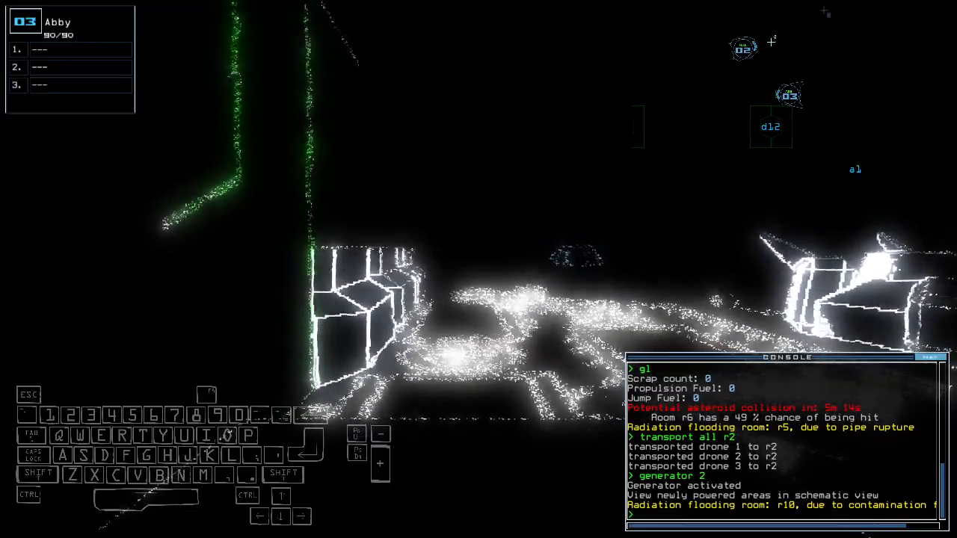
key(space)
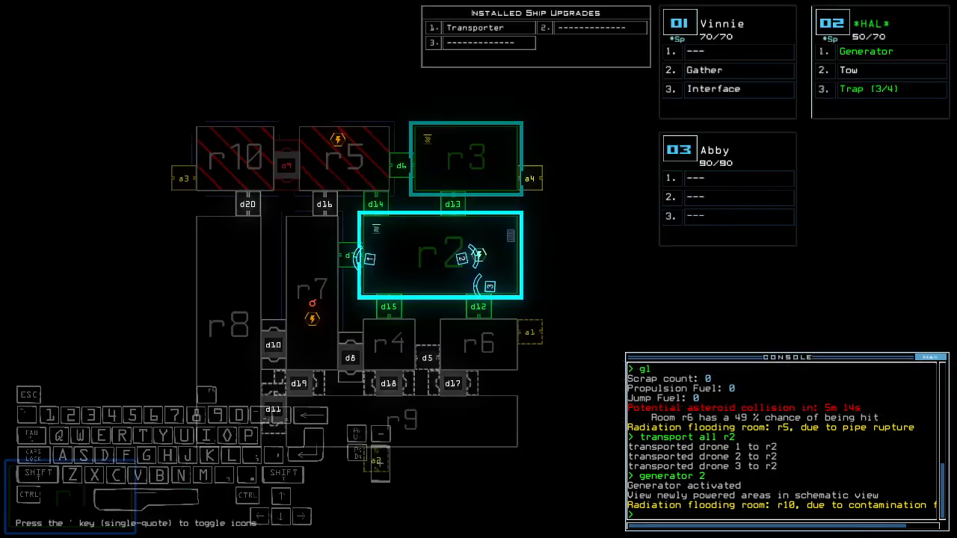
key(space)
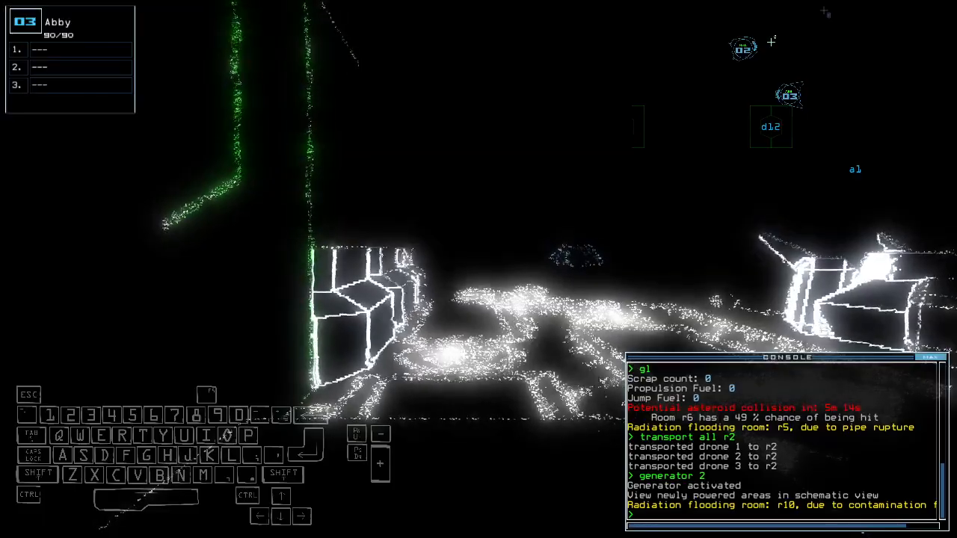
text(1)
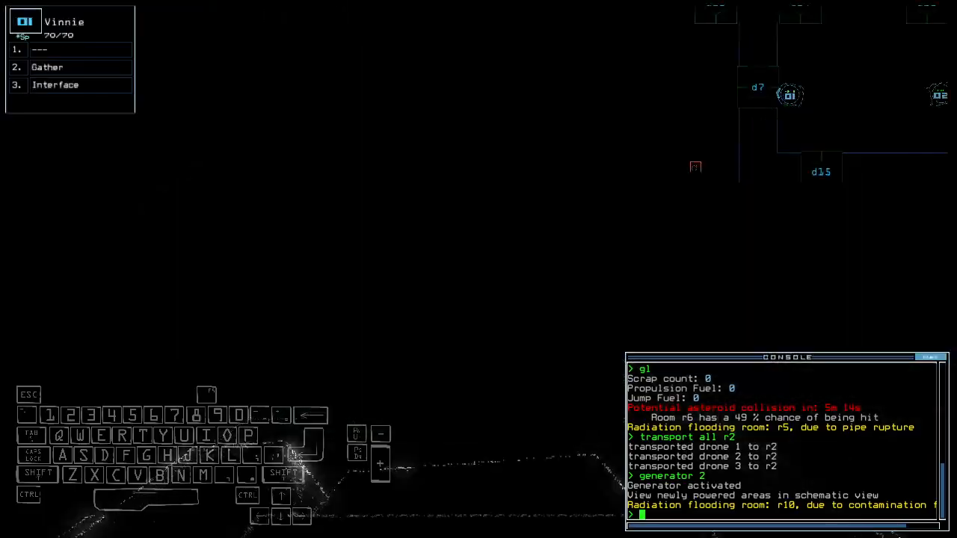
text(d7)
Toggle door d7 with Vinnie, drive forward and close all nearby doors.
key(Return)
key(Up)
key(Up)
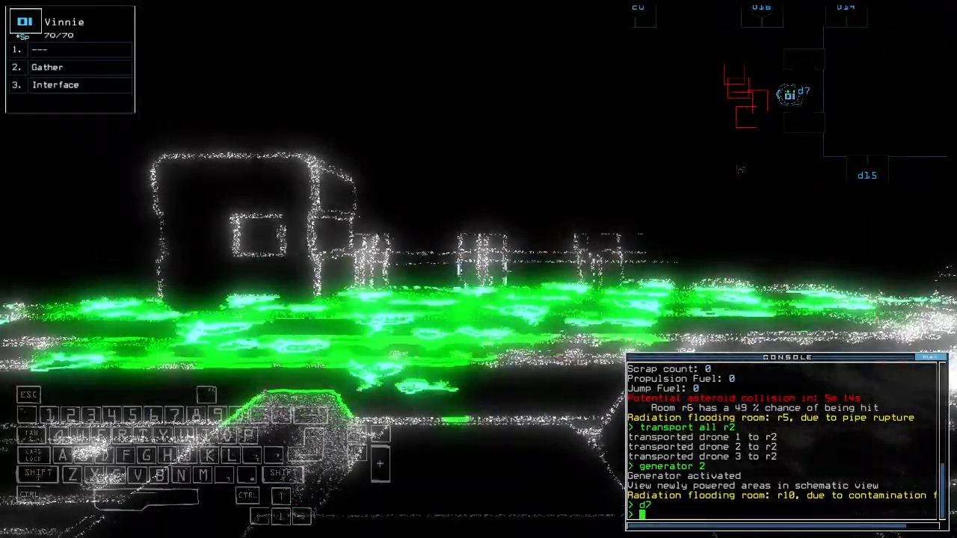
text(co)
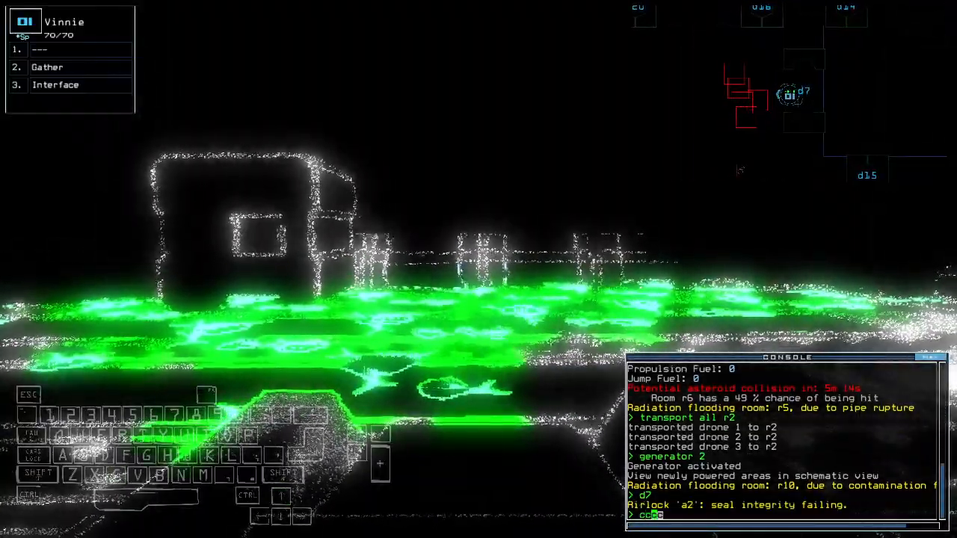
text(cc)
key(Return)
key(Left)
key(Up)
text(kk)
Detonate all the traps with 'kk', retrying from drone 2 after Vinnie fails.
key(Return)
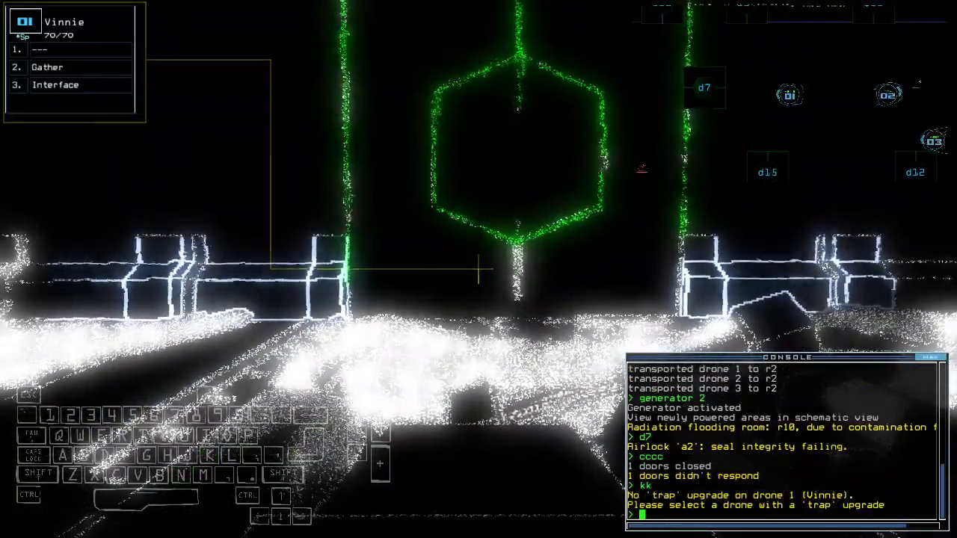
key(space)
text(kk)
key(Return)
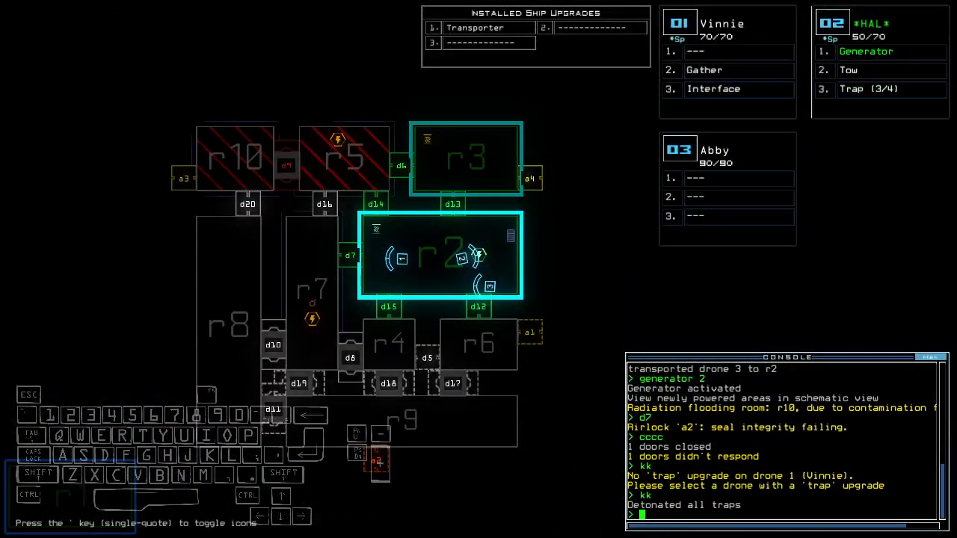
text(1)
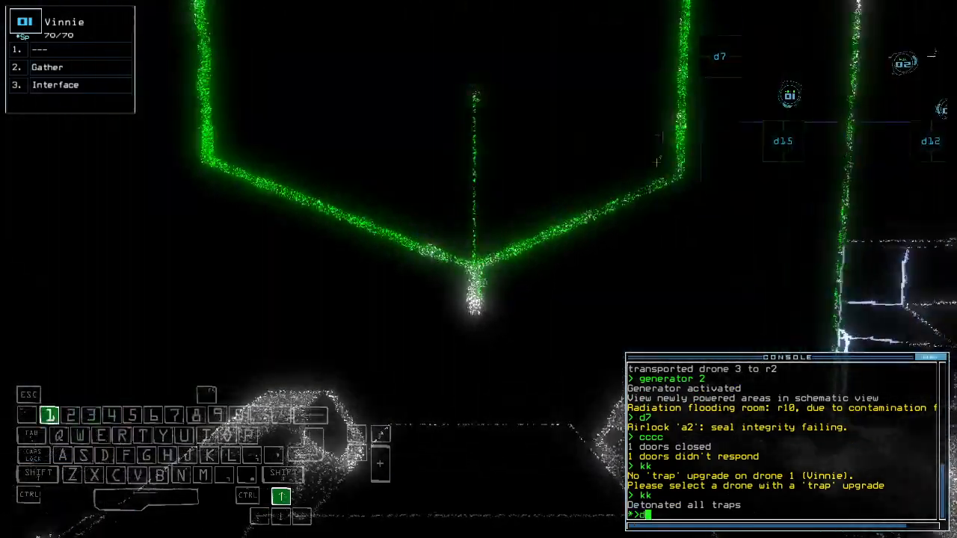
text(d15)
key(BackSpace)
key(BackSpace)
key(BackSpace)
Drive Vinnie toward door d7, checking the map for the new receiver signal in r5.
key(space)
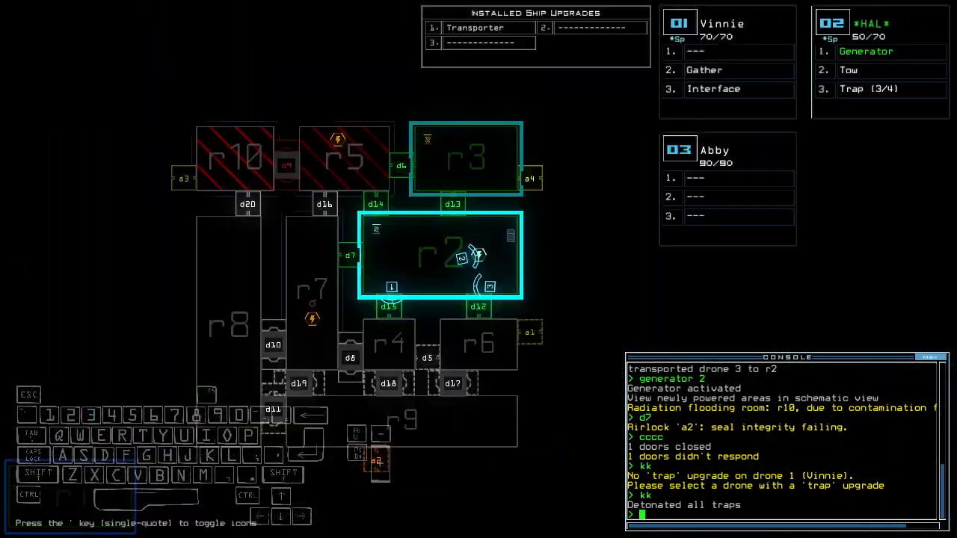
key(1)
key(Up)
key(Up)
key(Up)
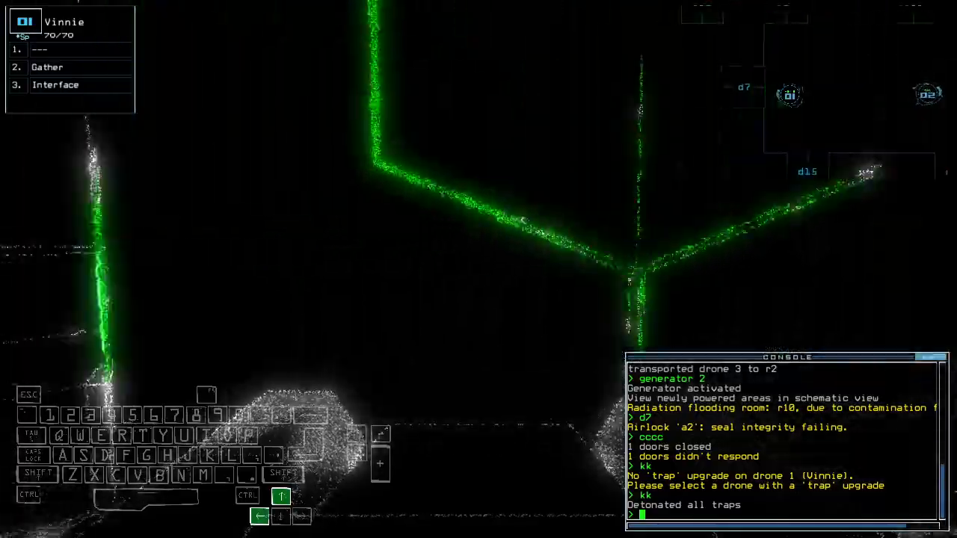
key(space)
key(space)
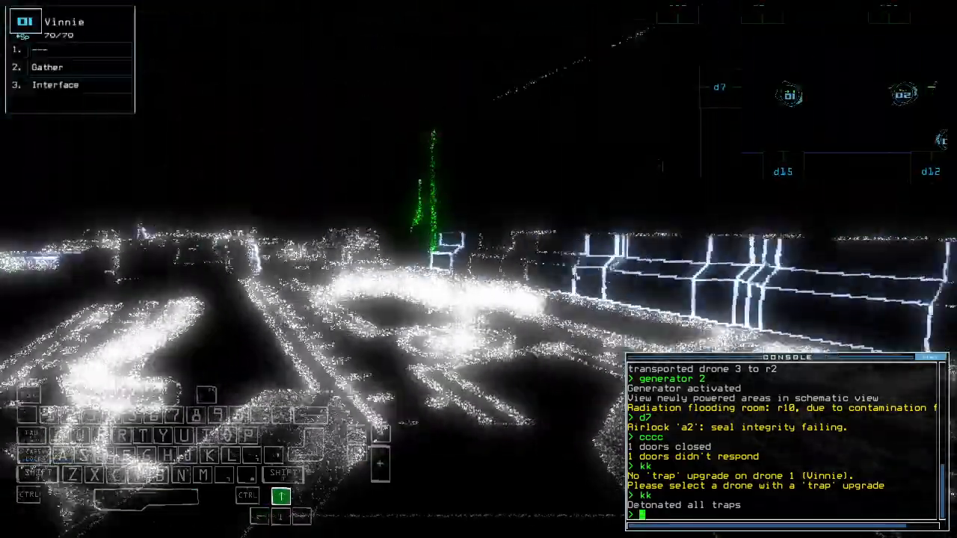
key(Up)
key(Up)
key(Up)
key(Left)
key(space)
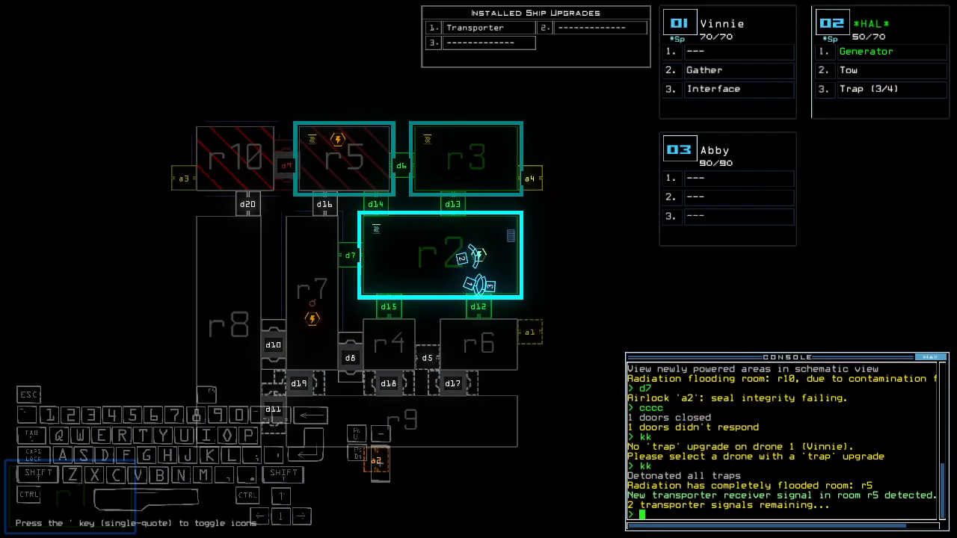
key(space)
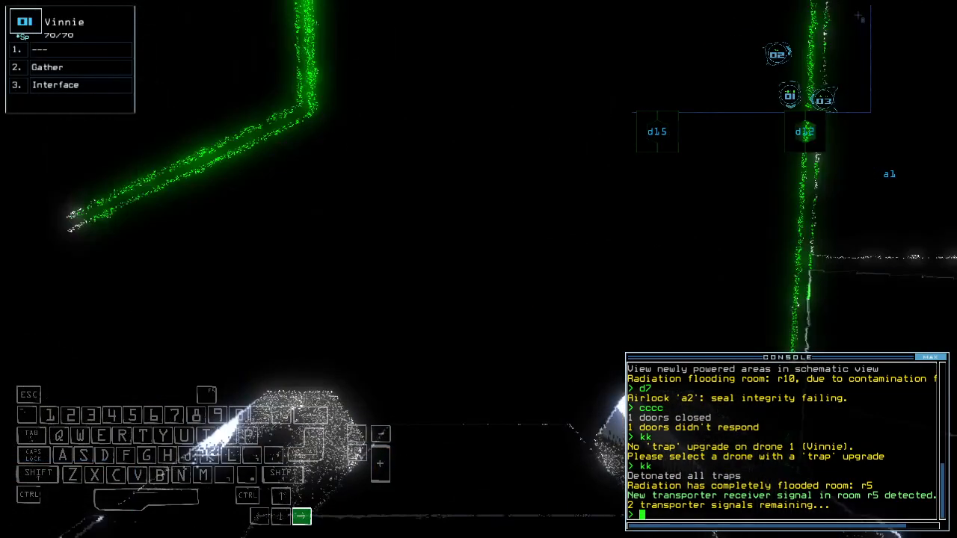
key(Up)
key(Up)
key(Left)
key(Left)
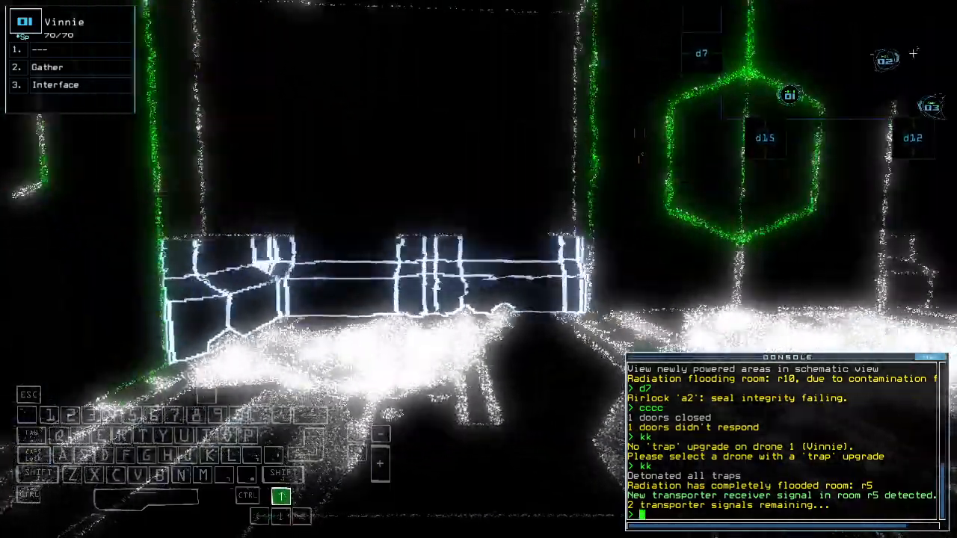
key(space)
key(space)
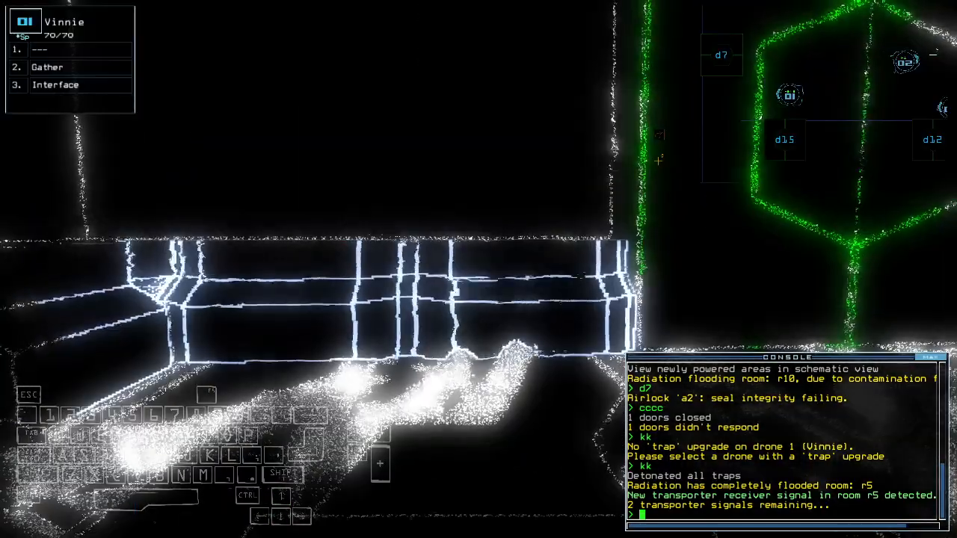
Move the trap upgrade from drone 2 to Vinnie.
key(2)
text(1)
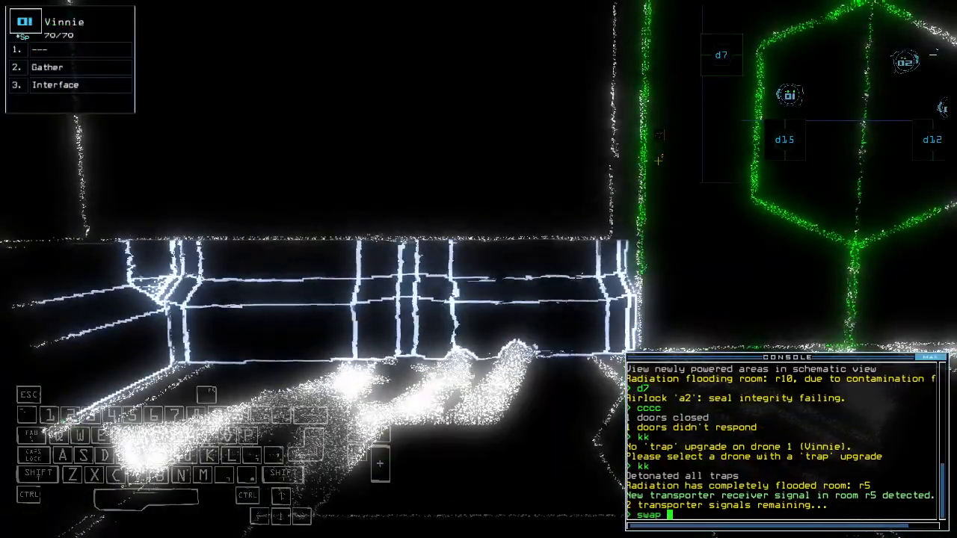
text(swap 2 tra)
key(Return)
key(space)
key(space)
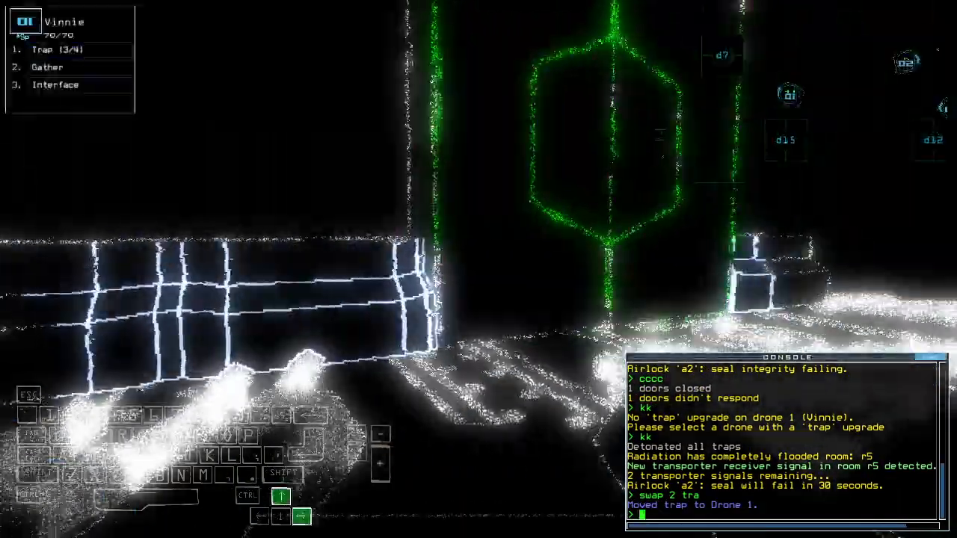
key(Up)
text(d7)
Open door d7, drive Vinnie in, drop a trap and back away from it.
key(Return)
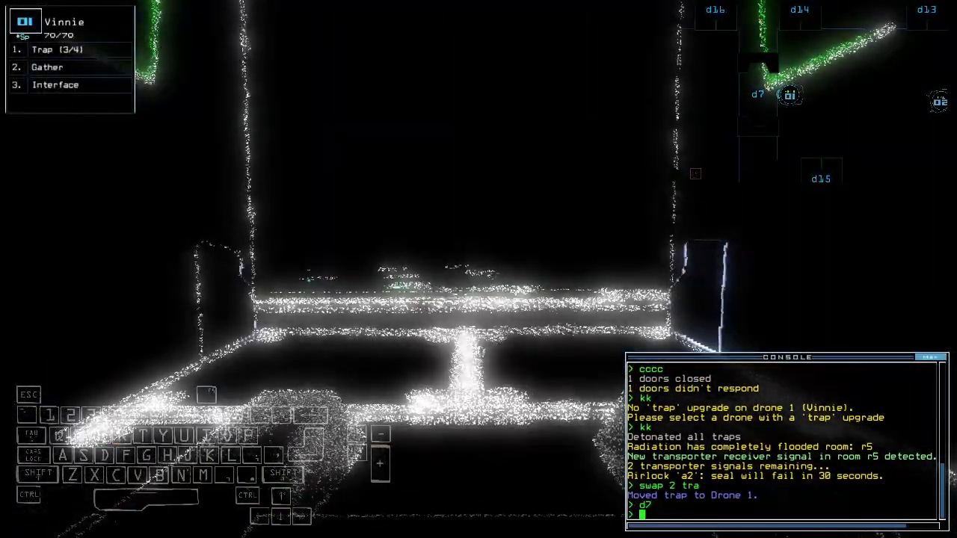
text(trap)
key(Up)
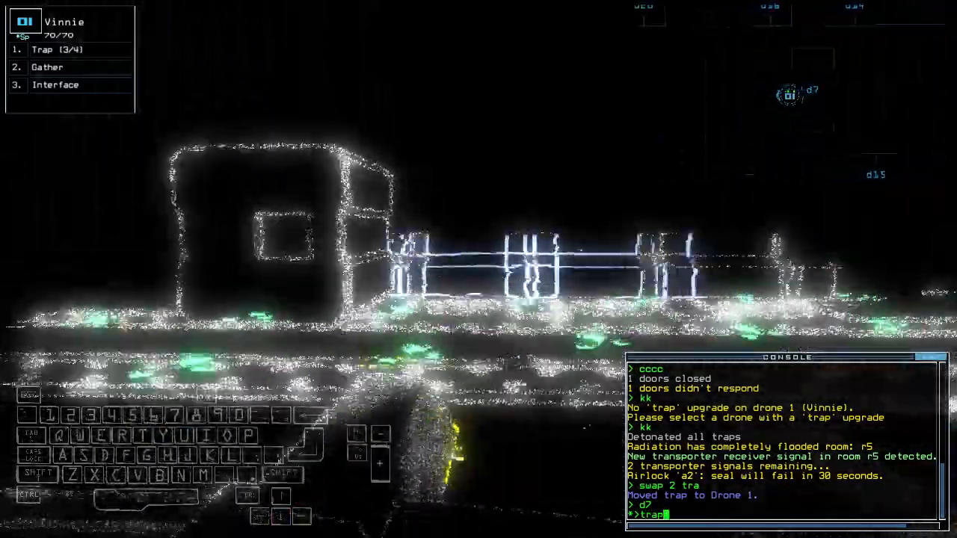
key(Return)
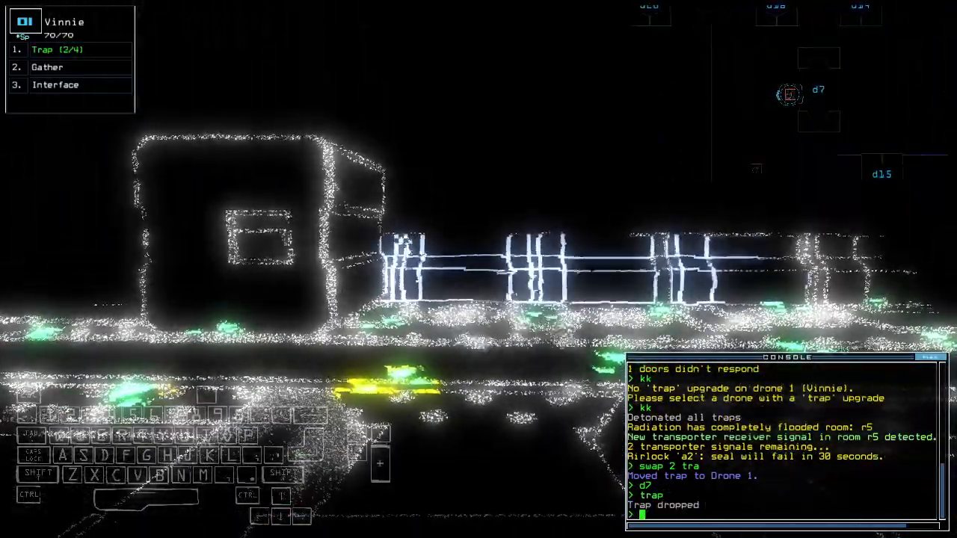
text(ccc)
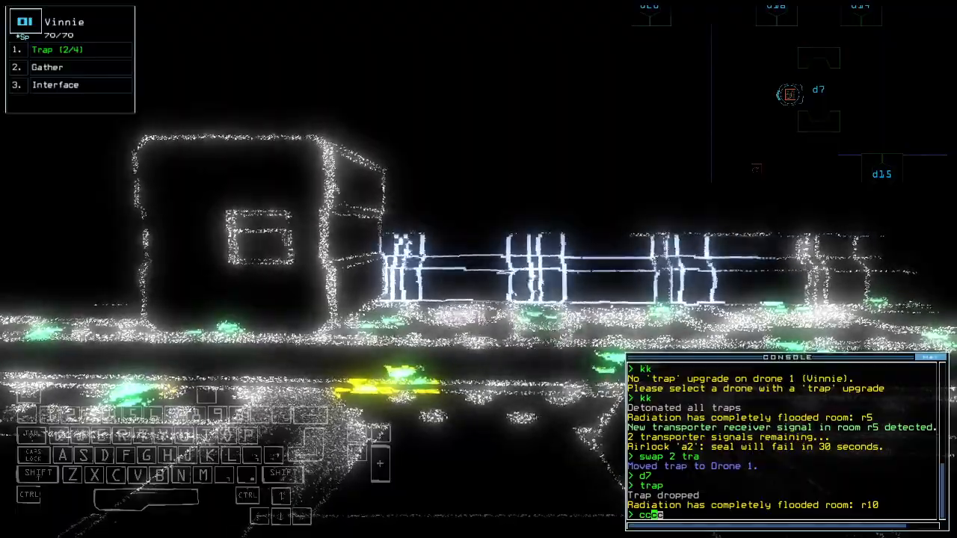
key(Down)
key(Down)
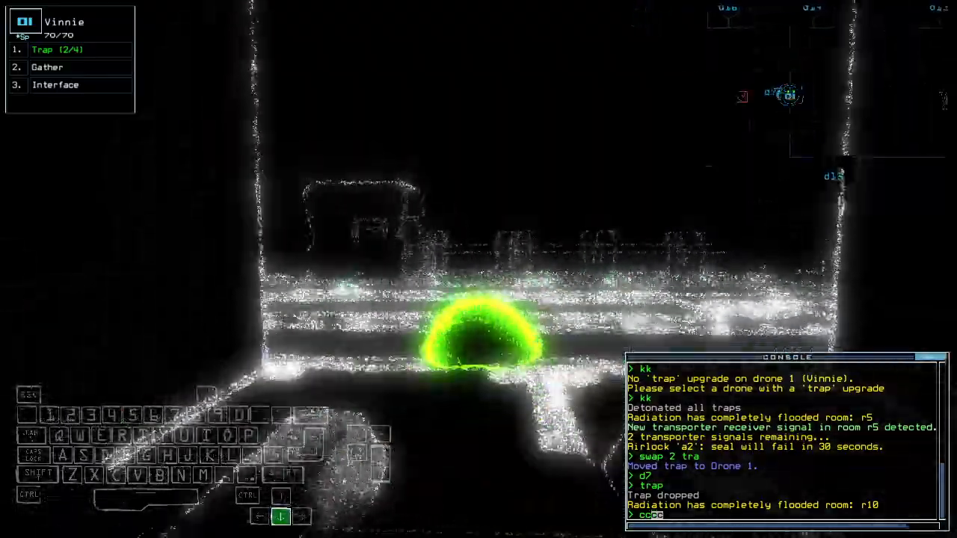
text(cc)
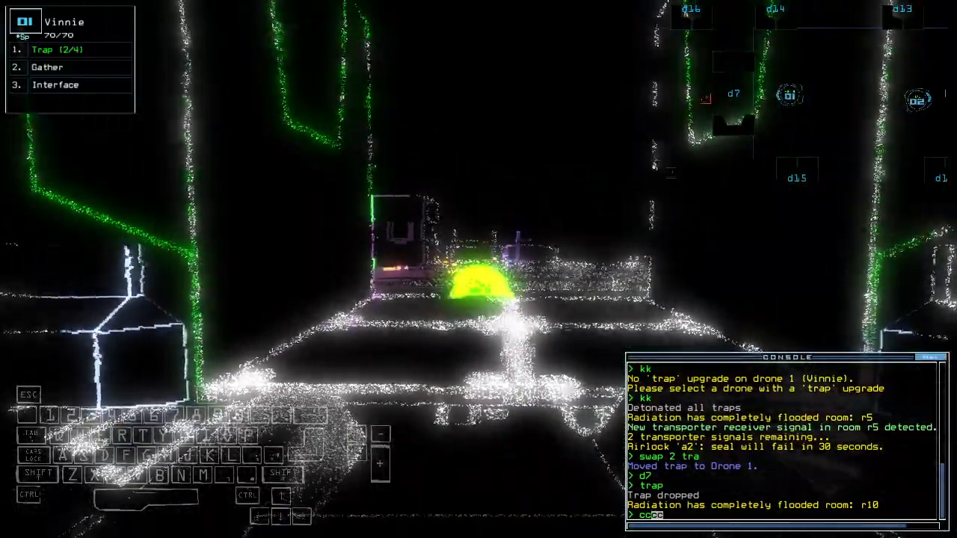
Close the open doors and detonate all placed traps, destroying r7's generator.
key(Return)
key(k)
text(kk)
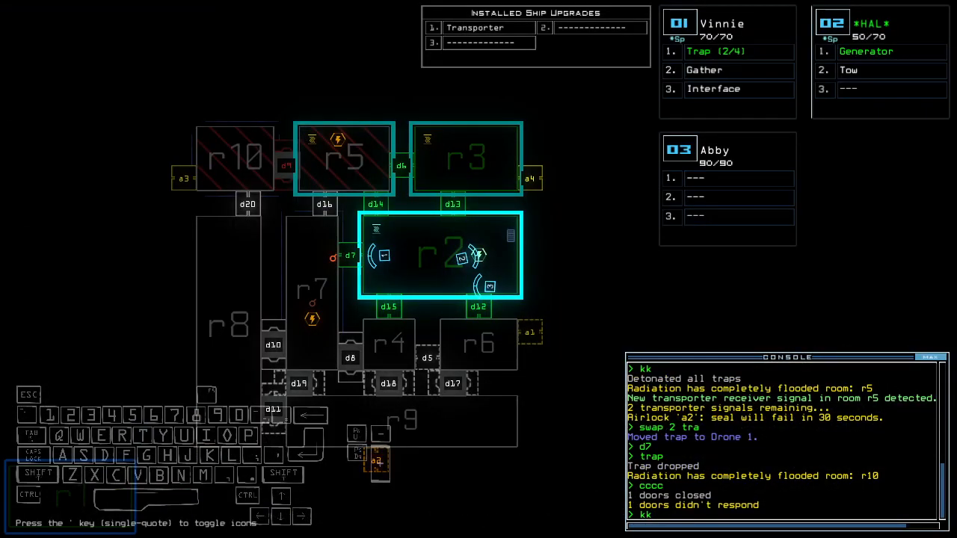
key(Return)
key(Escape)
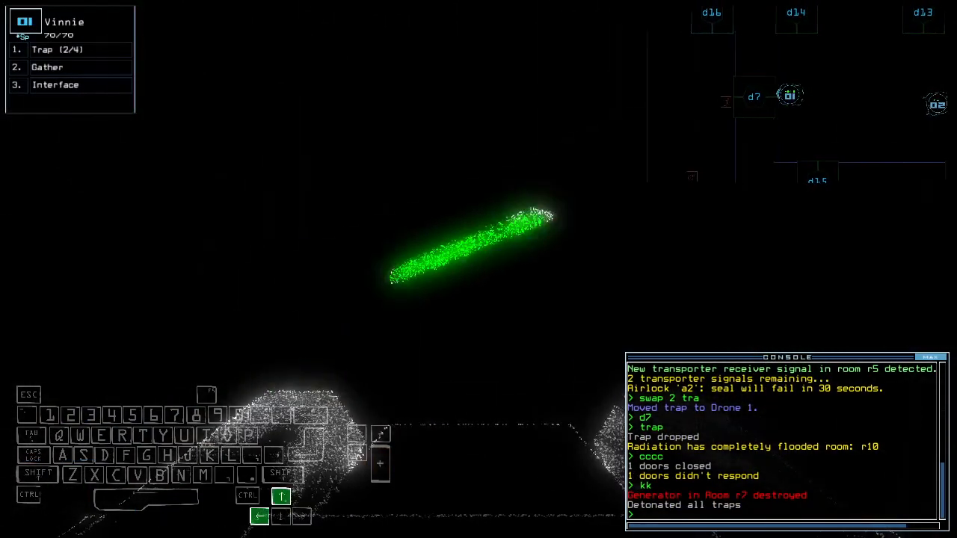
text(d7)
Open door d7 again, drive Vinnie to the scrap and gather it.
key(Return)
key(Left)
key(Up)
key(Left)
text(g)
key(Return)
key(Left)
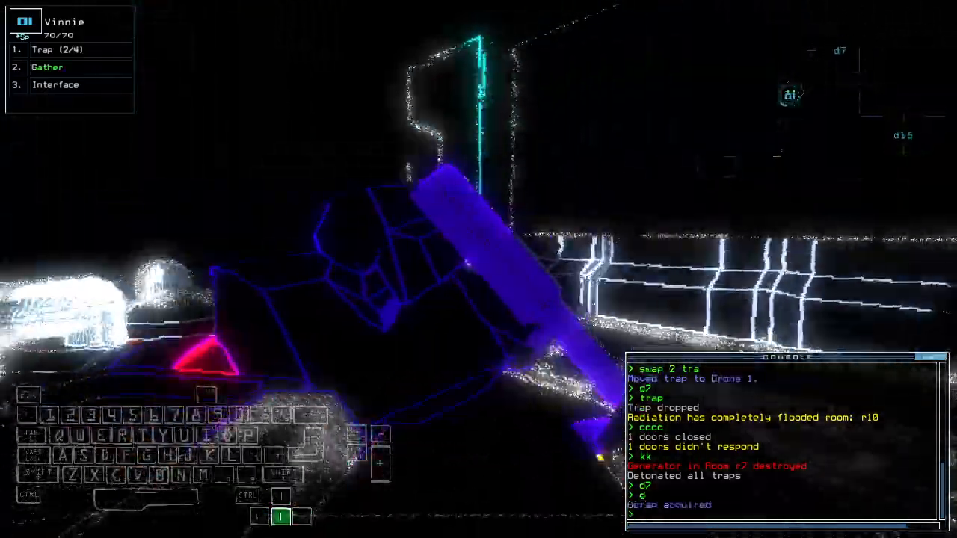
key(Left)
text(ccccc)
Close the doors again and drive Vinnie onward, briefly checking Abby, toward door d12.
key(Return)
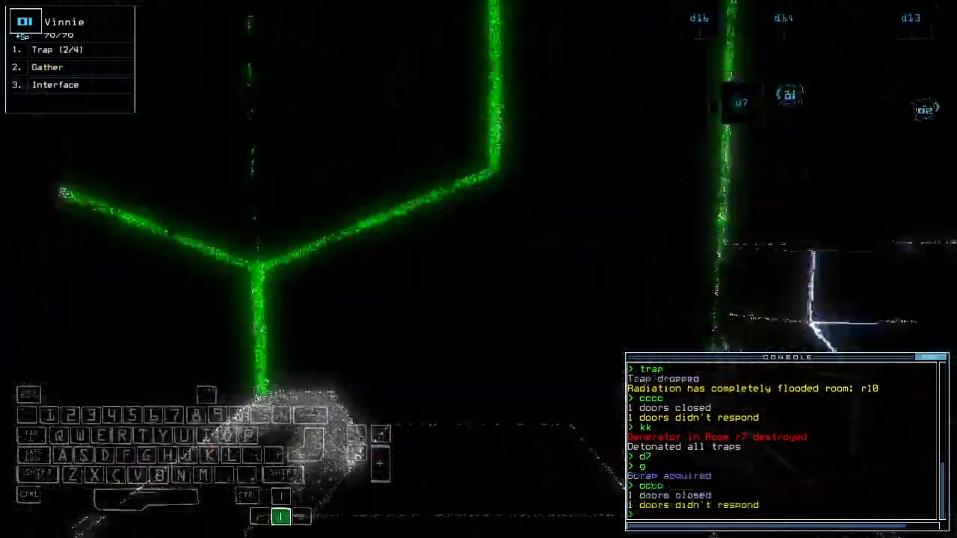
key(Left)
key(Up)
key(Up)
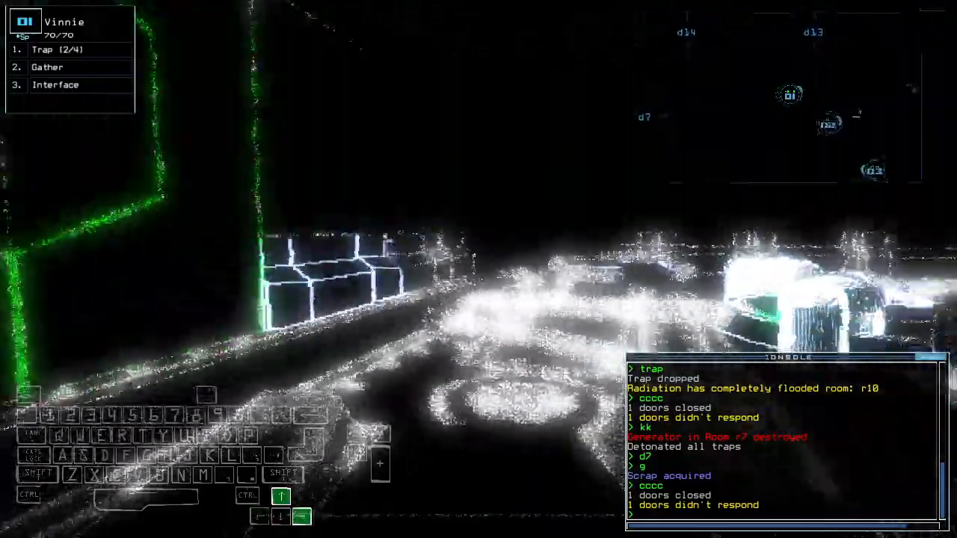
key(Left)
key(3)
key(1)
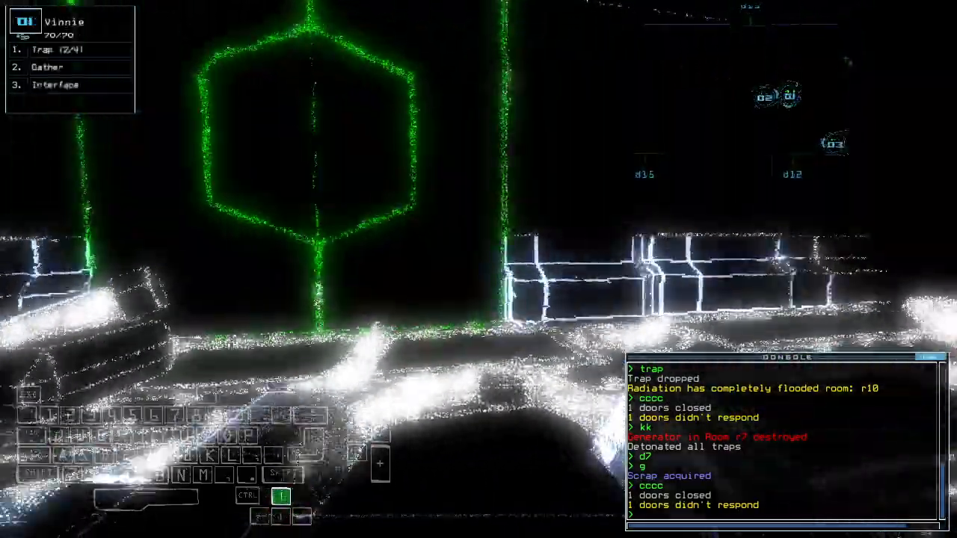
key(Up)
text(d12)
key(Return)
Toggle door d12 and drive the drone through, glancing at the ship map.
key(Up)
key(Up)
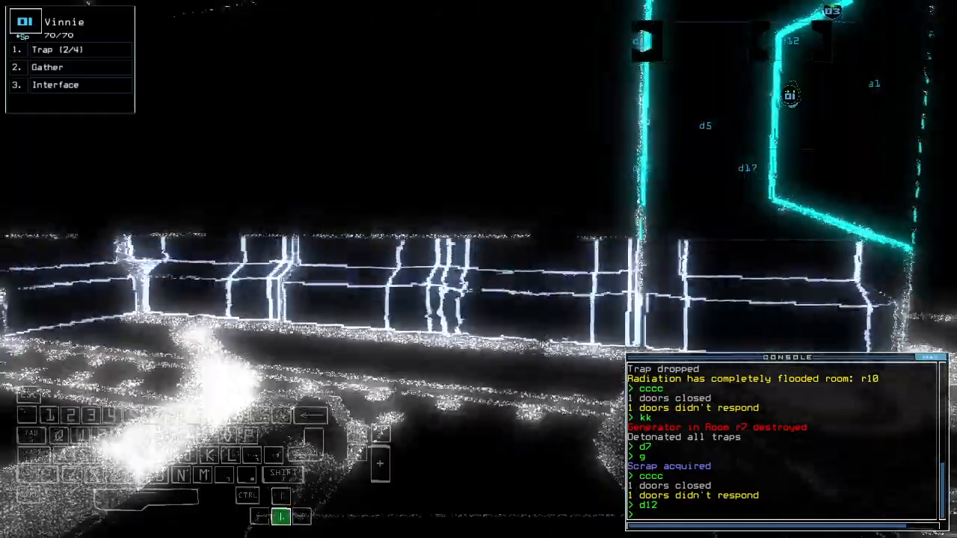
text(d12)
key(Down)
key(Tab)
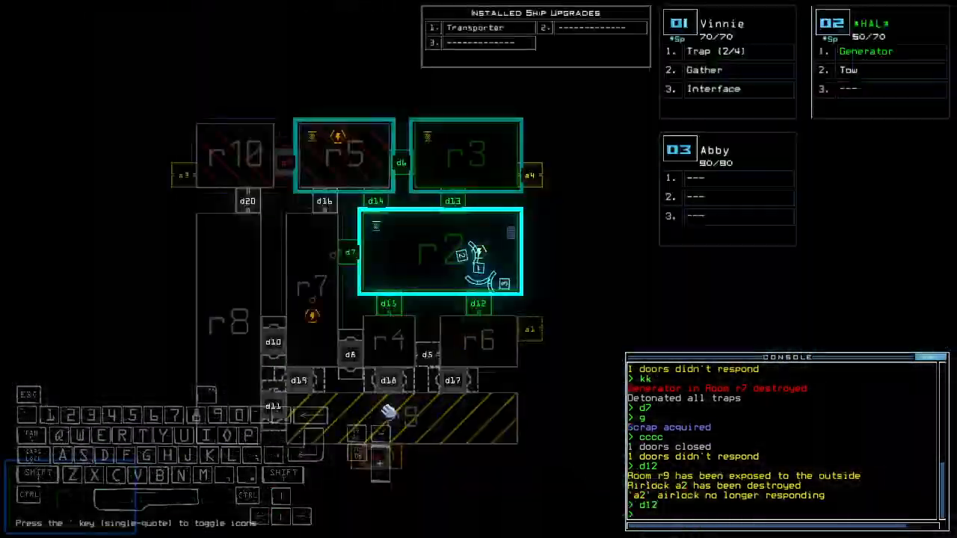
key(Return)
key(Tab)
key(Up)
key(Up)
key(Up)
key(space)
key(Tab)
key(Tab)
text(d15)
Toggle door d15, close the open doors and transport all drones home with 'ty'.
key(Return)
text(cc)
key(Down)
text(cc)
key(Return)
key(Tab)
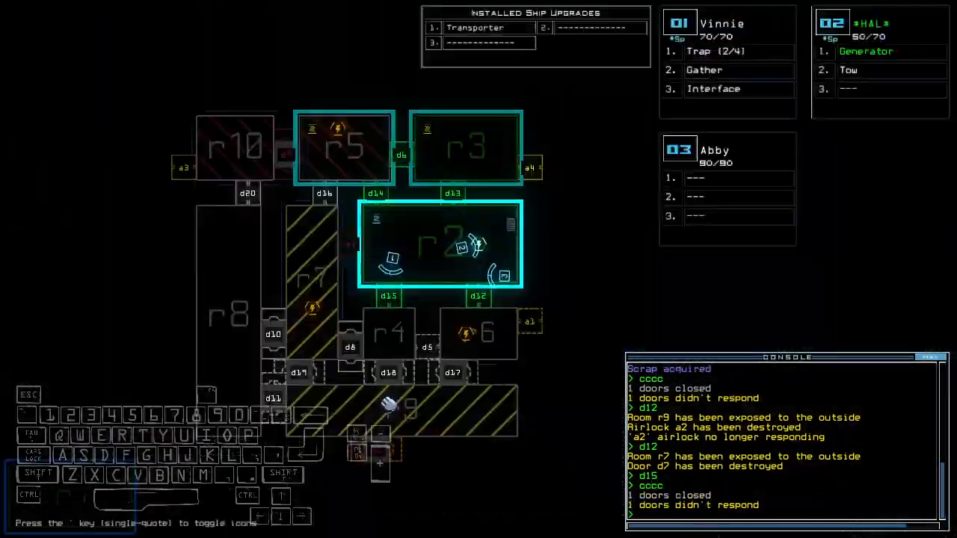
text(ty)
key(Return)
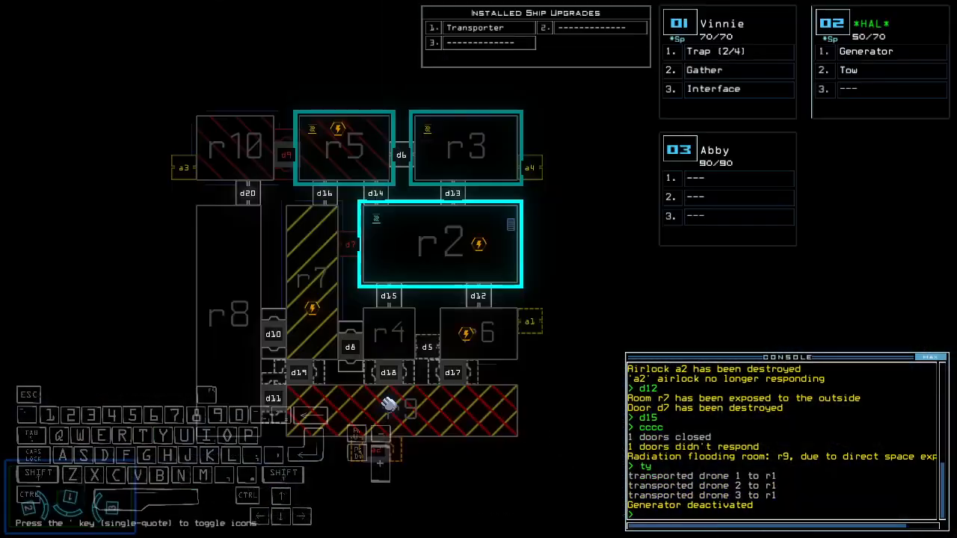
text(transport 2 r2)
Send HAL back to r2 and switch its generator on.
key(Return)
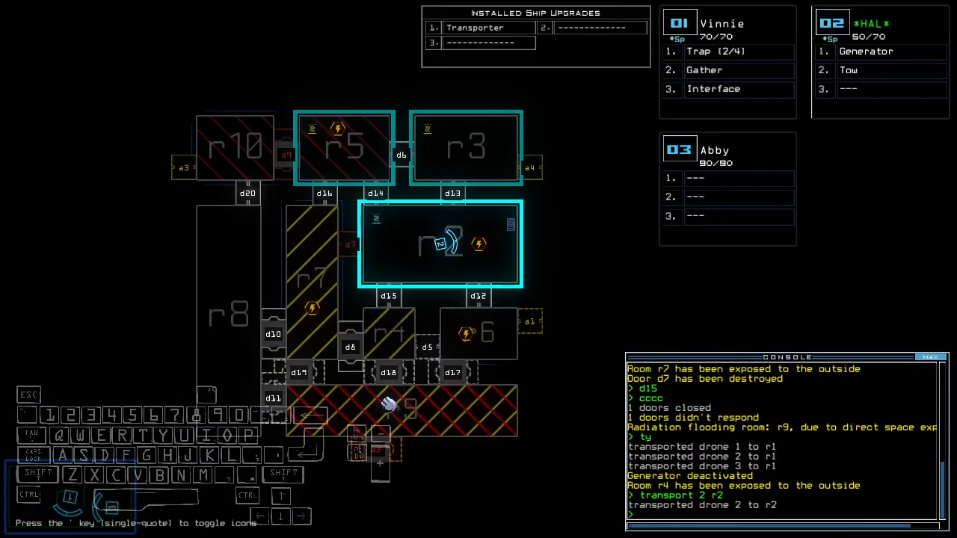
key(Tab)
text(generator)
key(Return)
key(Tab)
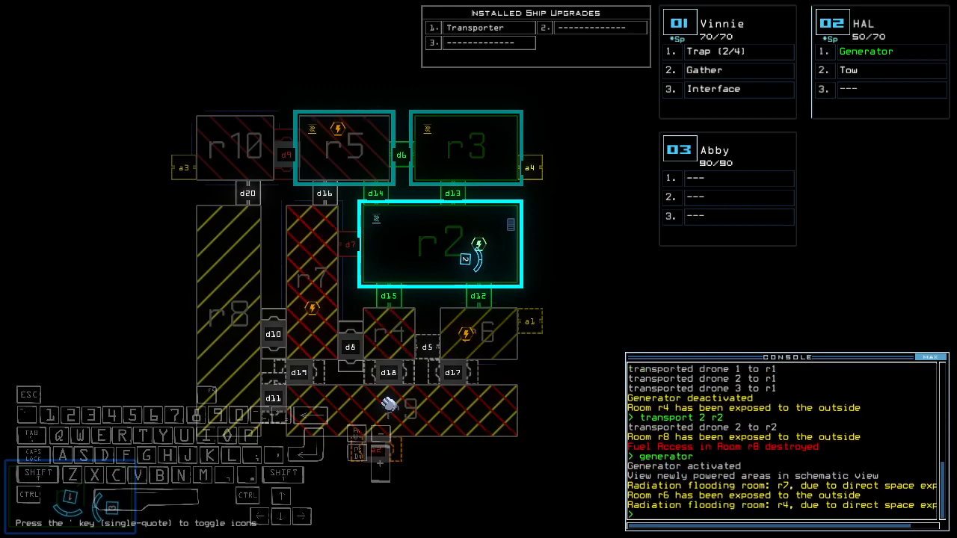
text(ty)
Transport HAL back to r1 with 'ty', ending with all drones aboard.
key(Return)
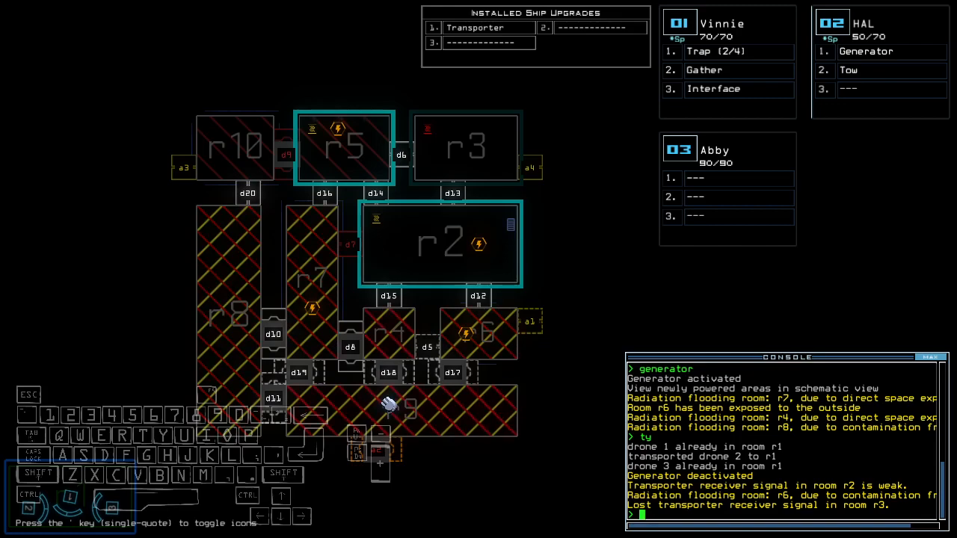
text(oo)
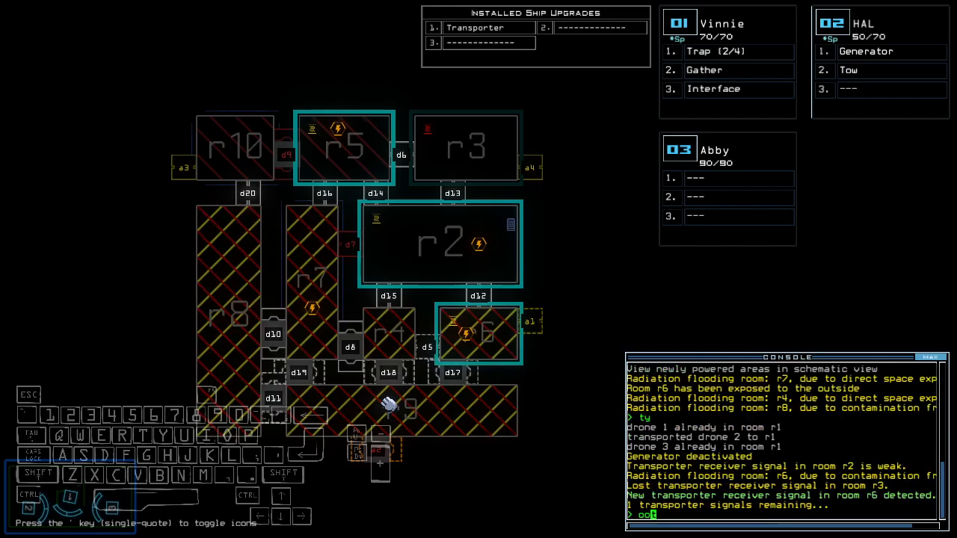
End the mission with 'oot' and accept the 460 score to view the daily leaderboard.
key(Return)
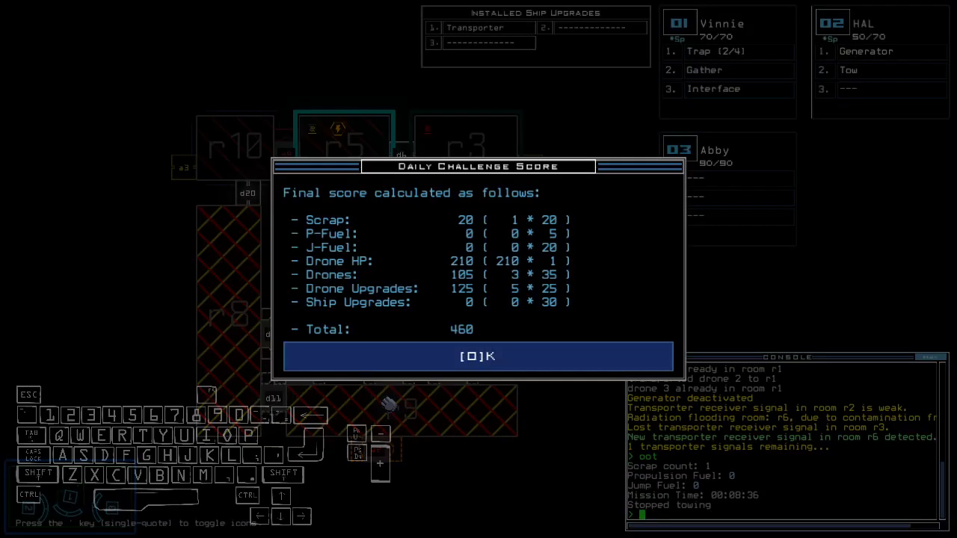
key(o)
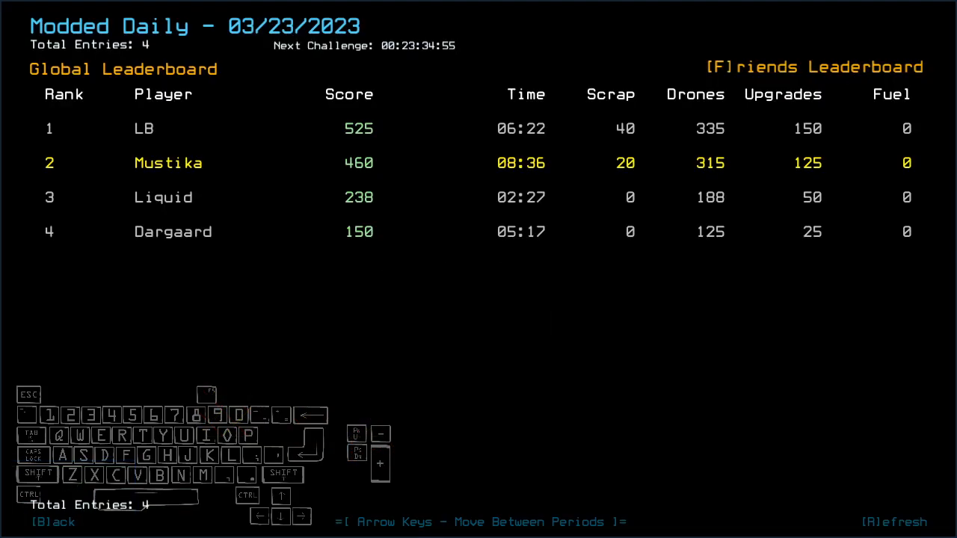